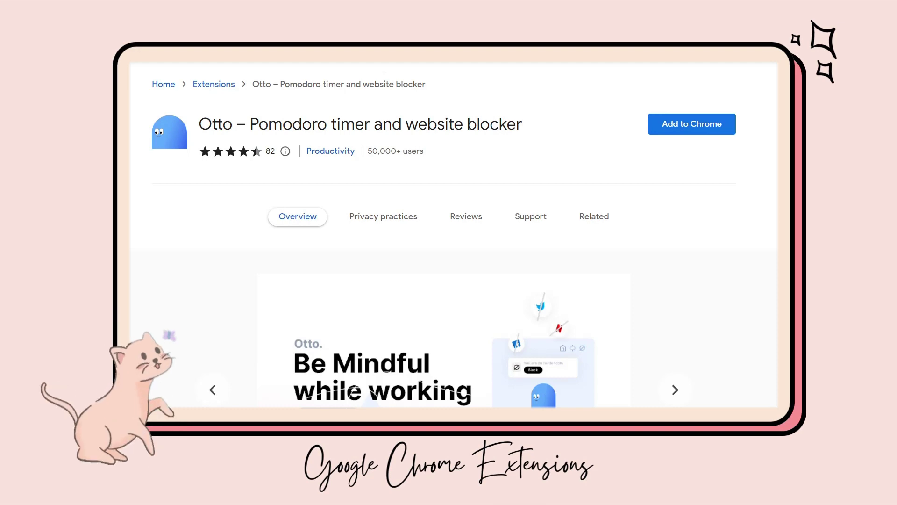
- Scroll down an extension's Web Store listing and view its Privacy practices and Reviews
scroll(444, 234, "down", 2)
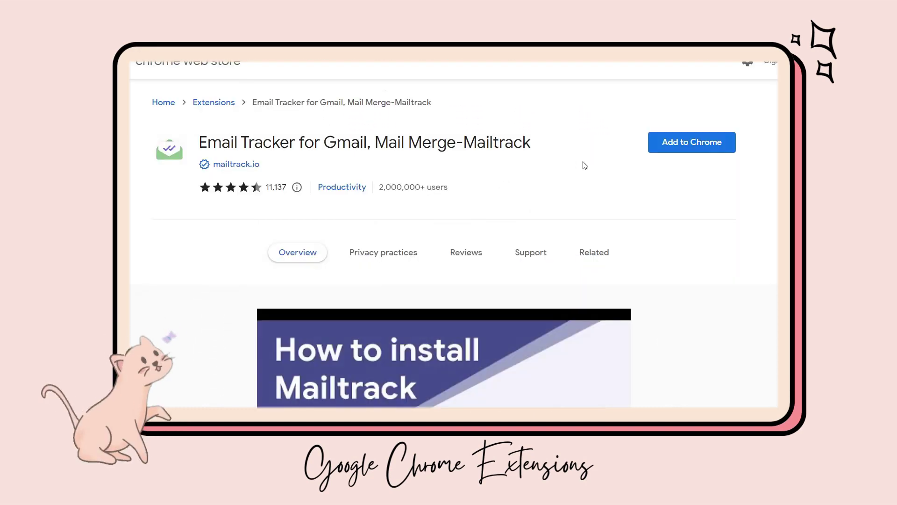
scroll(586, 166, "down", 2)
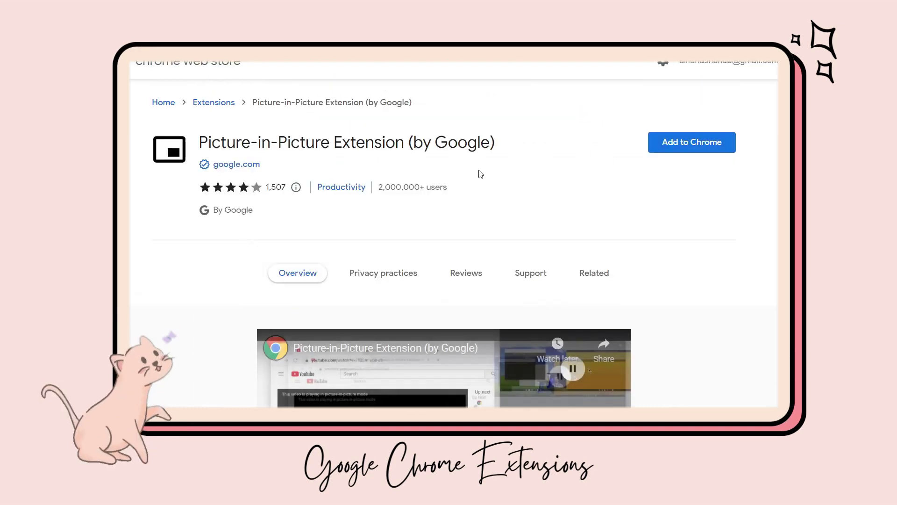
scroll(480, 174, "down", 2)
scroll(481, 174, "down", 2)
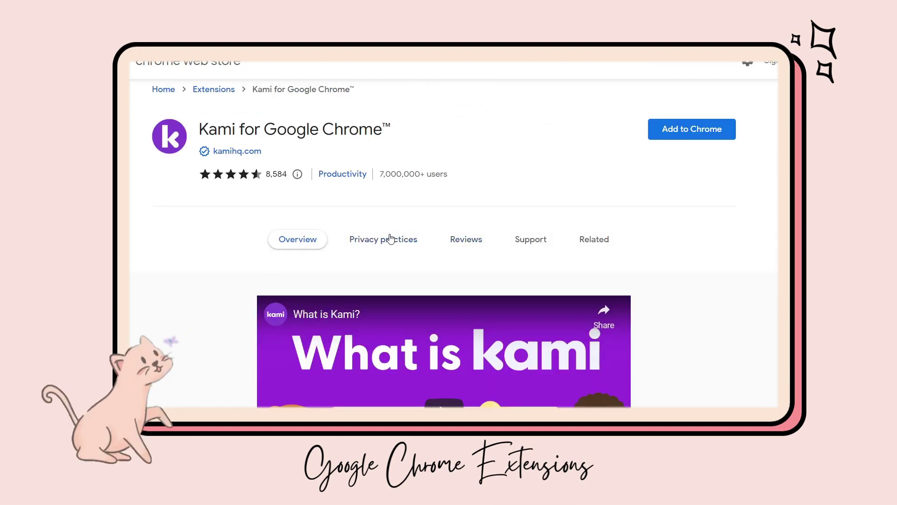
left_click(391, 238)
left_click(475, 238)
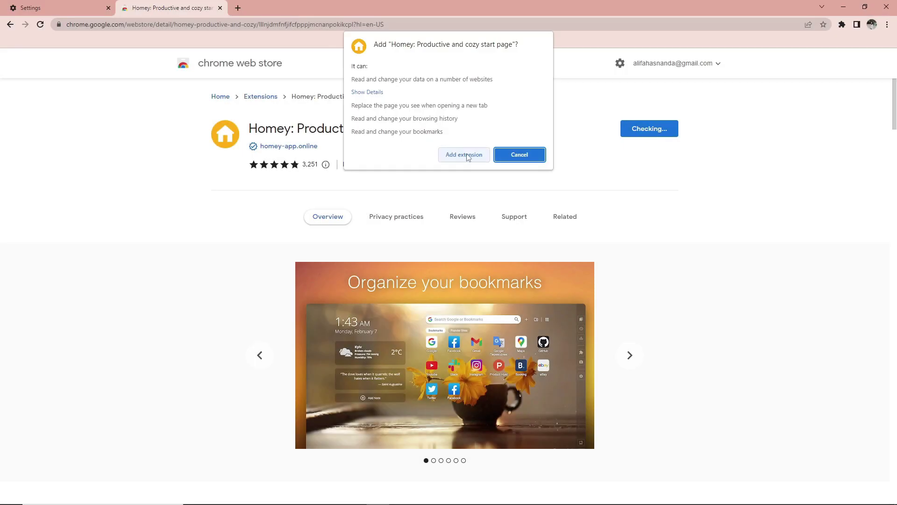
- Confirm adding the Homey extension and launch its start page from the Extensions menu
left_click(464, 155)
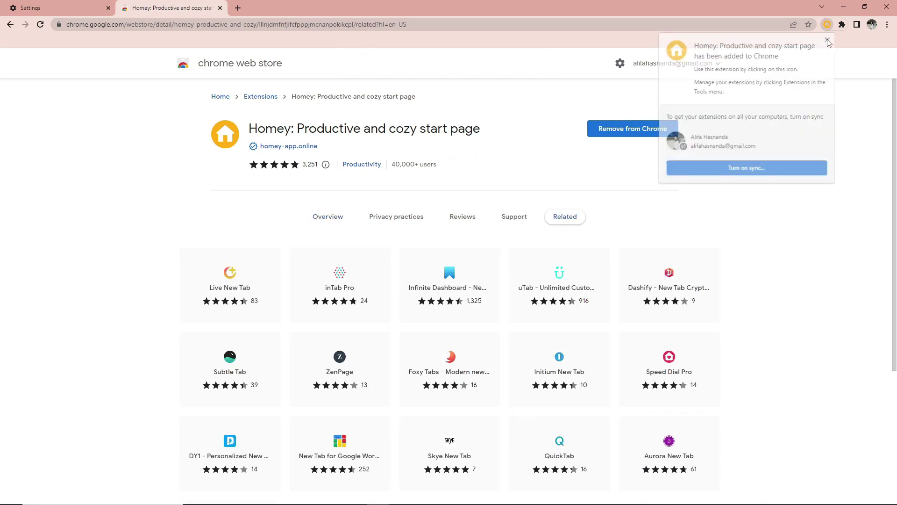
left_click(842, 24)
left_click(773, 111)
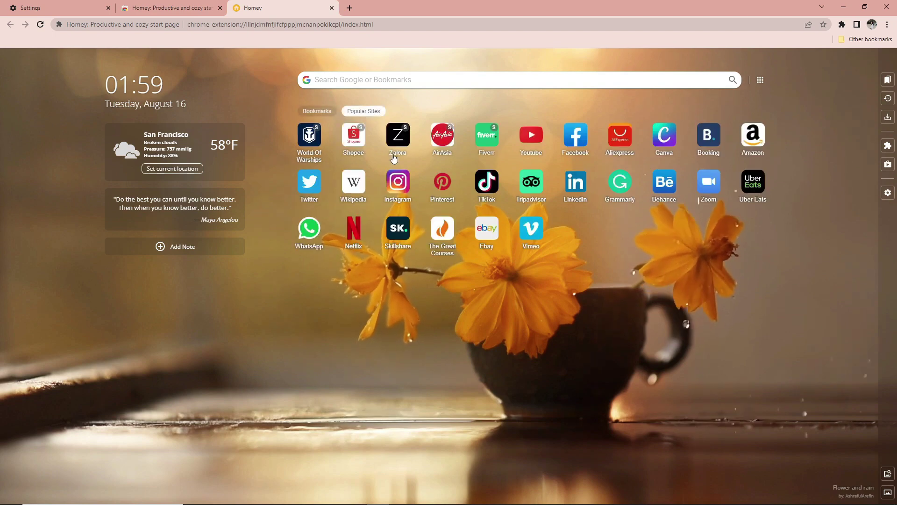
- Switch Homey to bookmarks view and create a new folder named Study
left_click(317, 110)
left_click(760, 80)
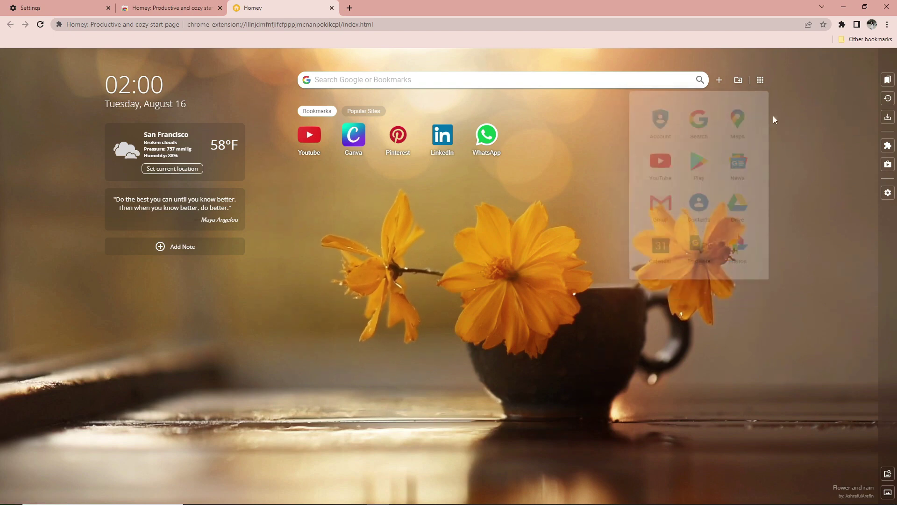
left_click(738, 80)
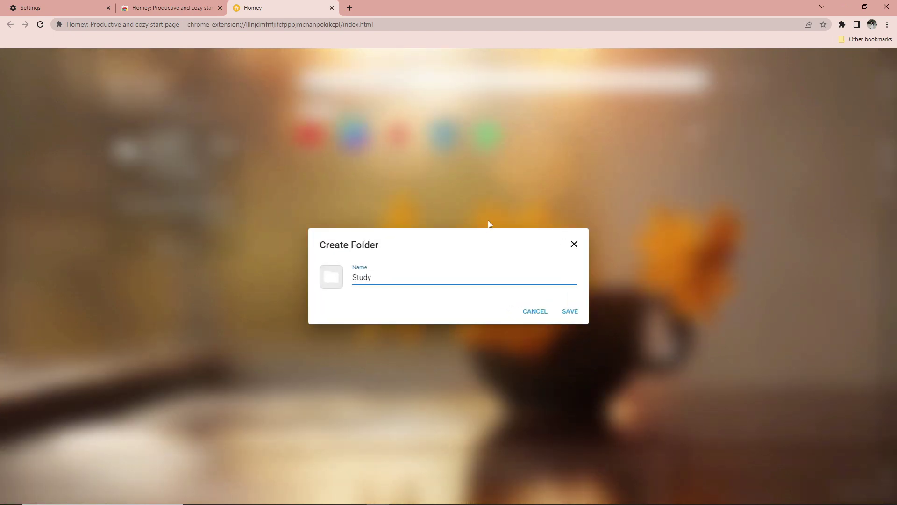
left_click(570, 311)
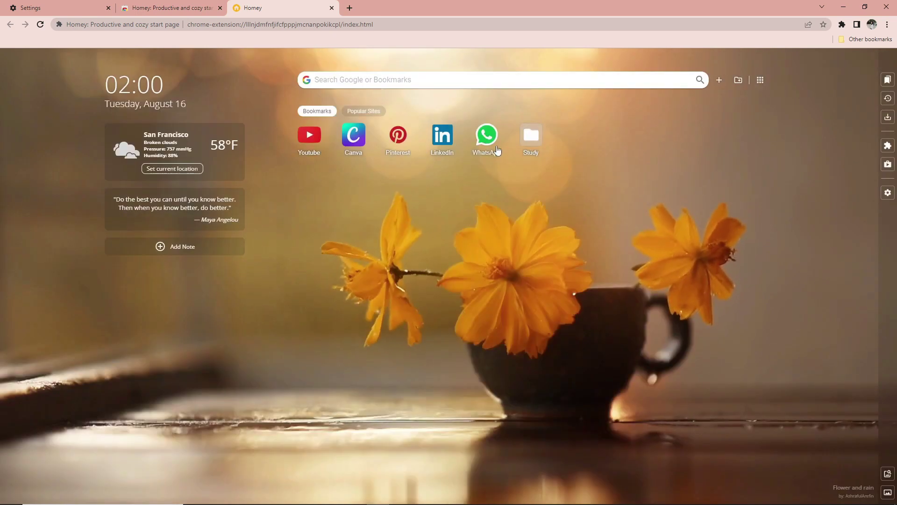
- Move WhatsApp, LinkedIn and Pinterest into the Study folder and check its contents
left_click_drag(497, 151, 466, 139)
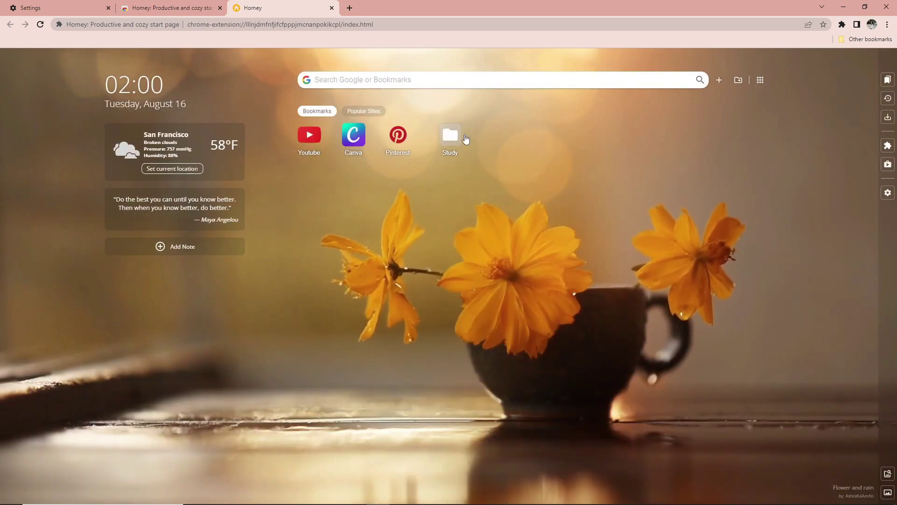
left_click_drag(397, 135, 450, 136)
left_click(395, 139)
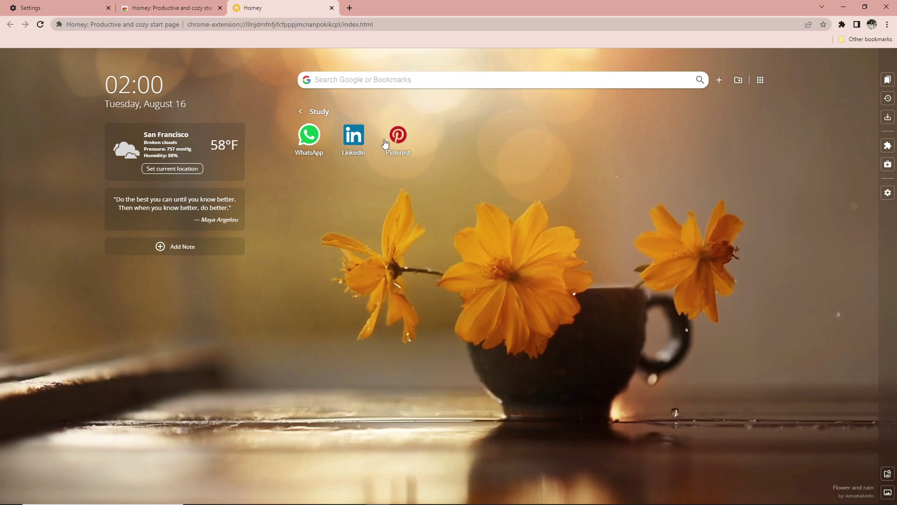
left_click(302, 111)
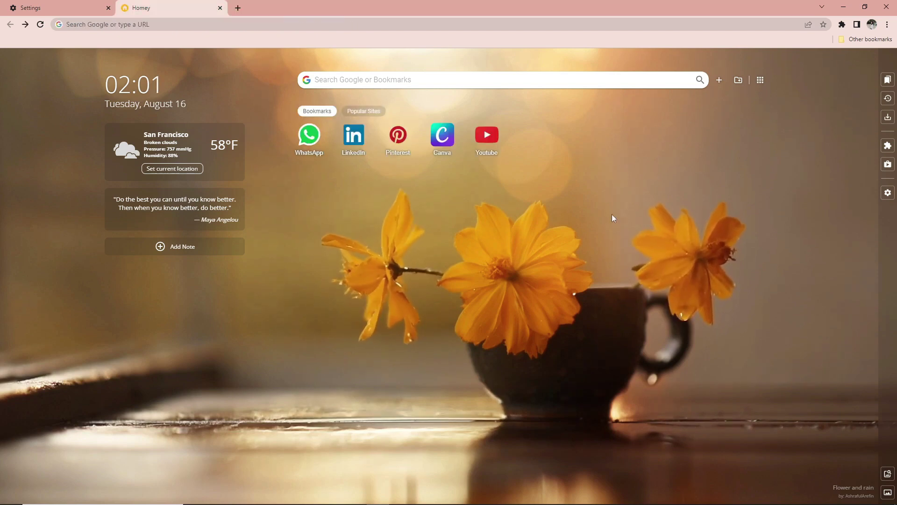
- Set the weather location to the detected current location, Pecenongan
left_click(184, 172)
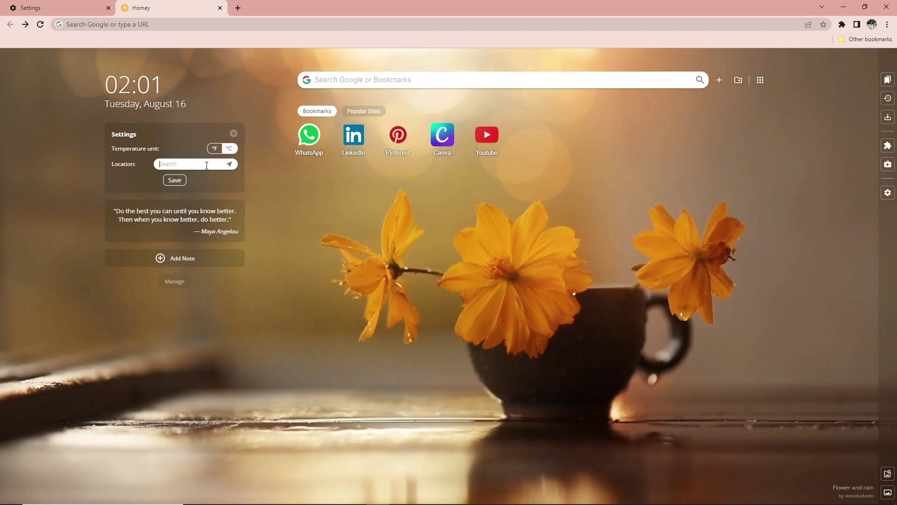
left_click(230, 164)
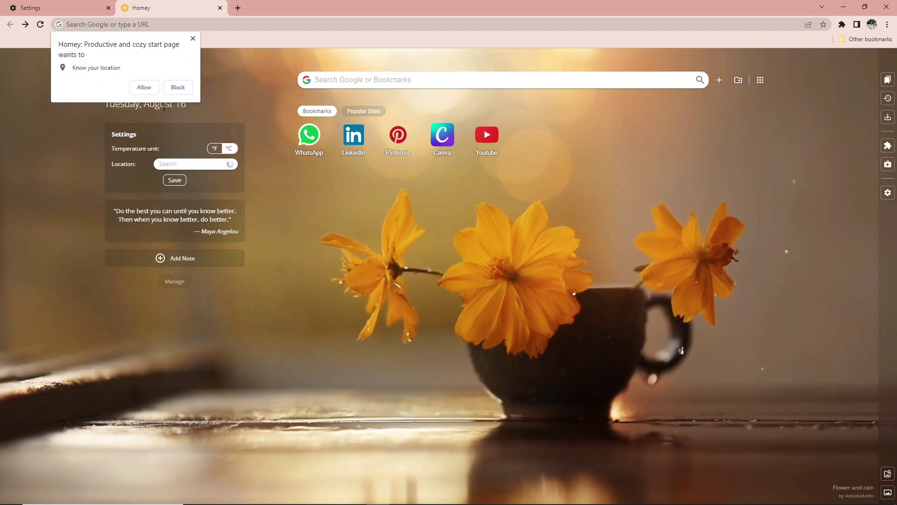
left_click(143, 88)
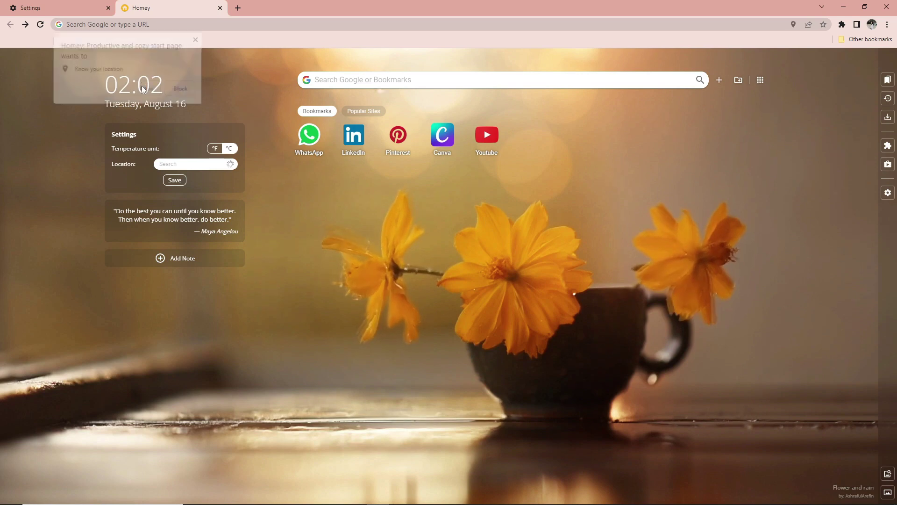
left_click(174, 180)
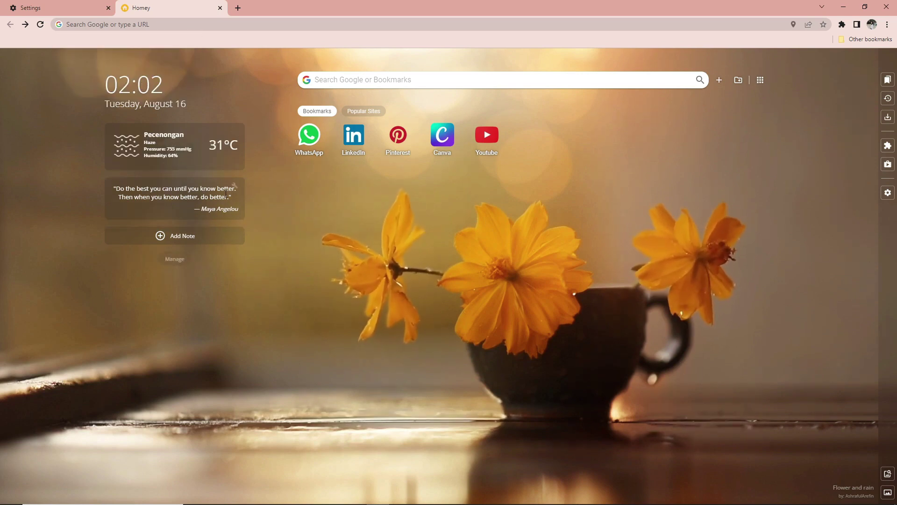
- Switch quotes to the Life category and start a note 'Don't forget to submit propo'
left_click(234, 186)
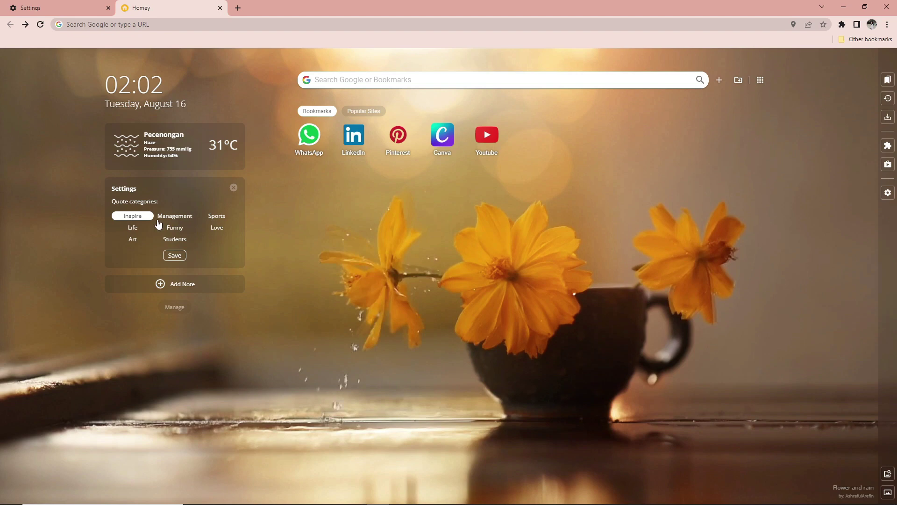
left_click(133, 227)
left_click(174, 255)
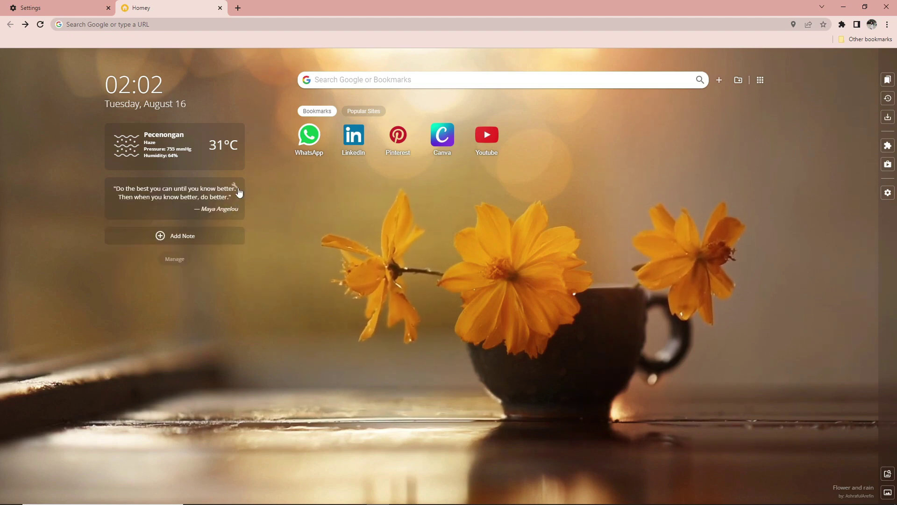
left_click(181, 236)
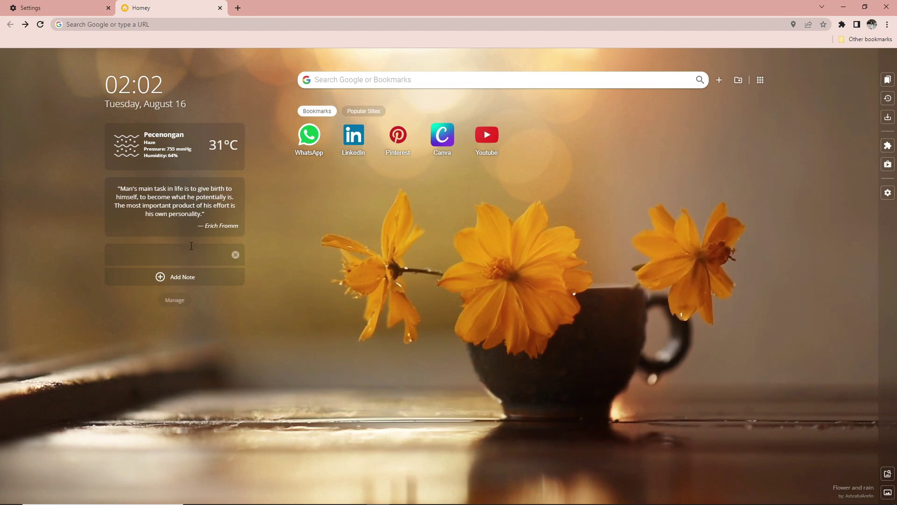
type("Don't forget to submit propo")
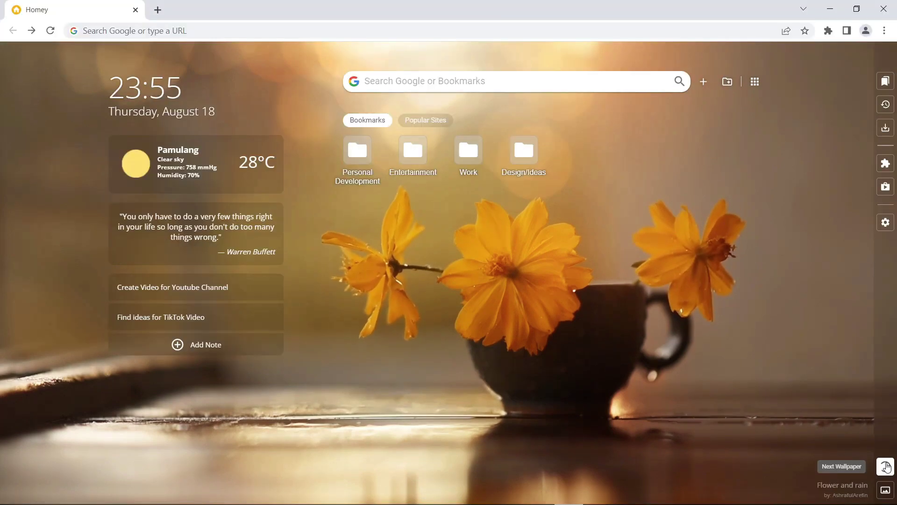
- Cycle through four different wallpapers with Next Wallpaper
left_click(885, 466)
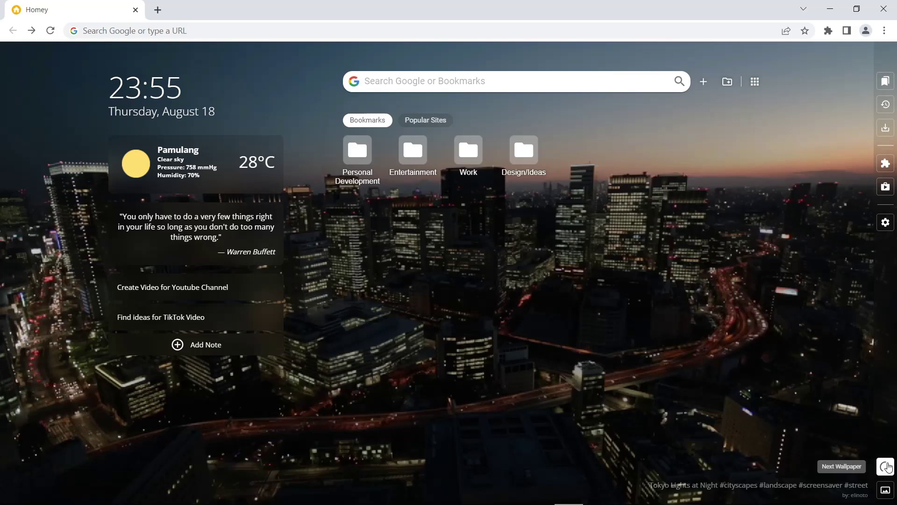
left_click(886, 466)
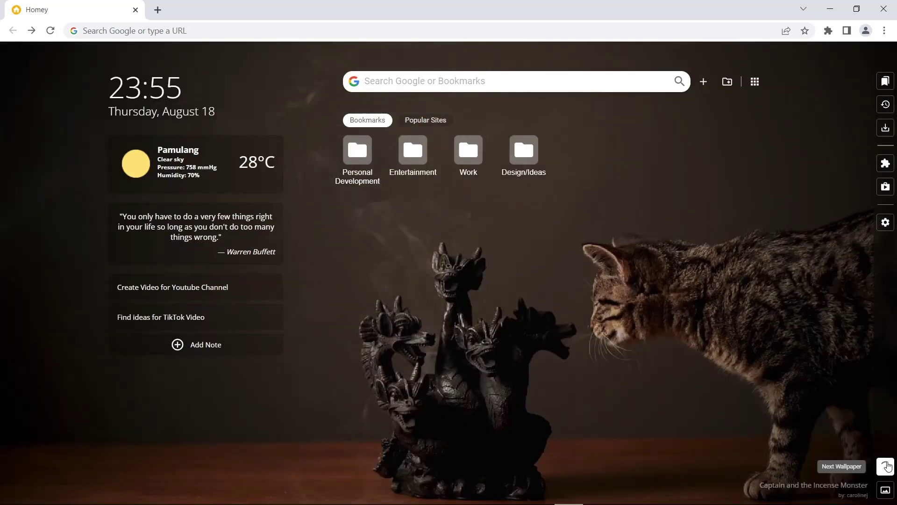
left_click(885, 466)
left_click(885, 466)
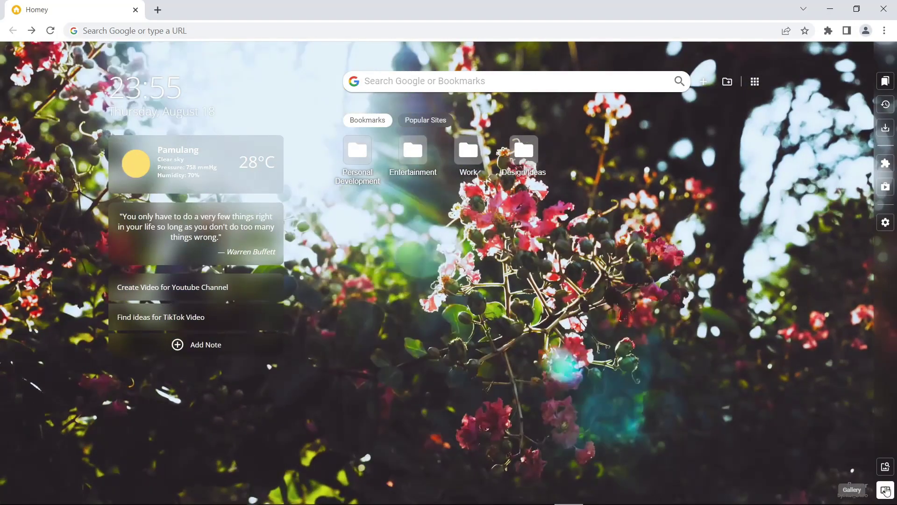
- Upload the bedroom-window illustration as a custom wallpaper under My Wallpapers
left_click(885, 490)
left_click(400, 459)
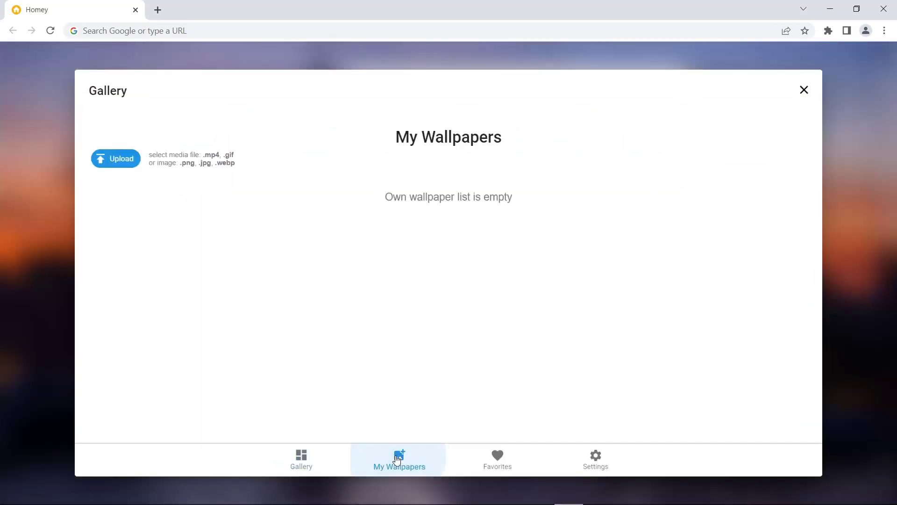
left_click(118, 159)
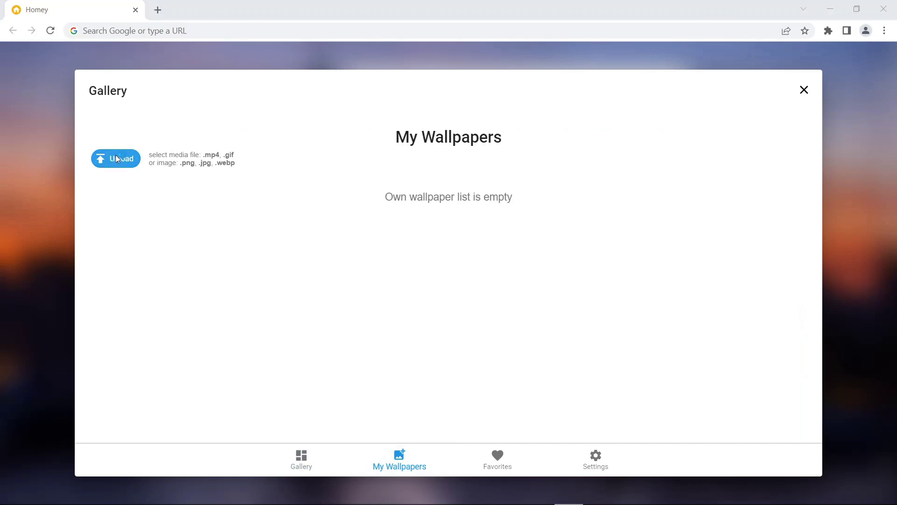
left_click(125, 100)
left_click(276, 260)
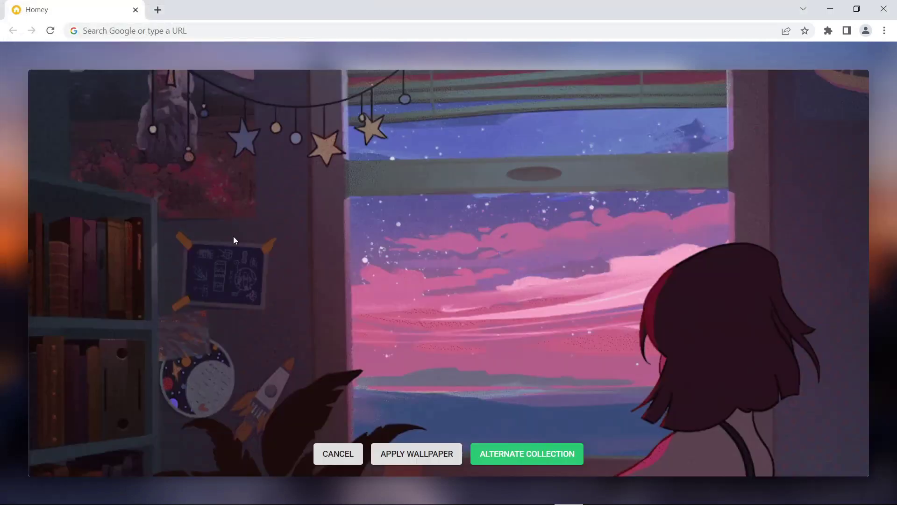
left_click(408, 453)
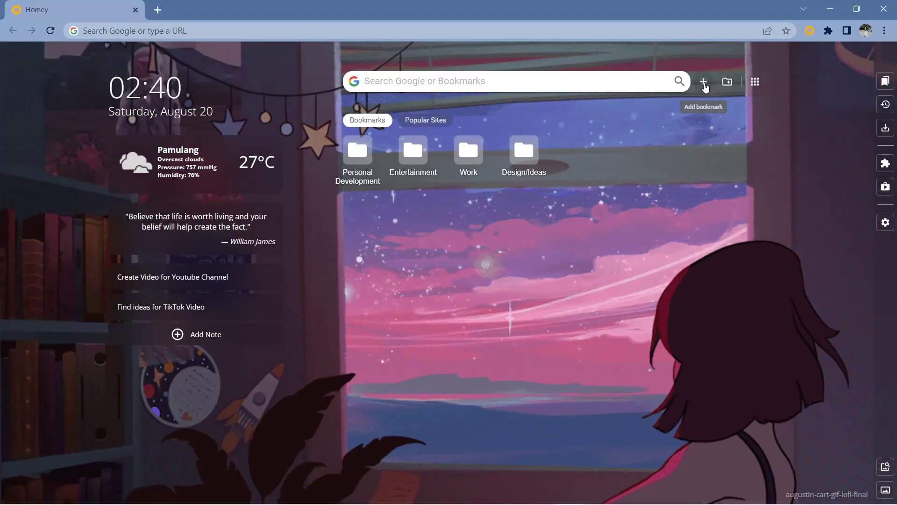
left_click(702, 80)
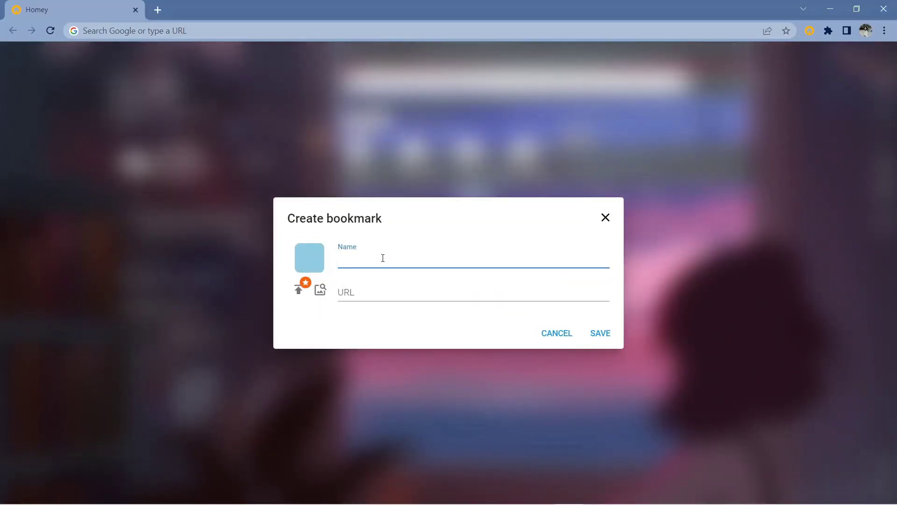
type("Course")
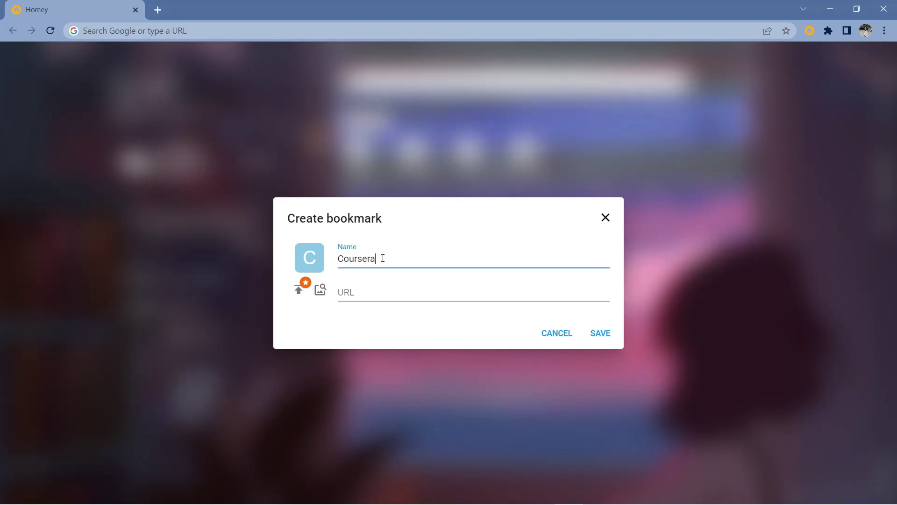
type("ra")
key("Tab")
right_click(453, 293)
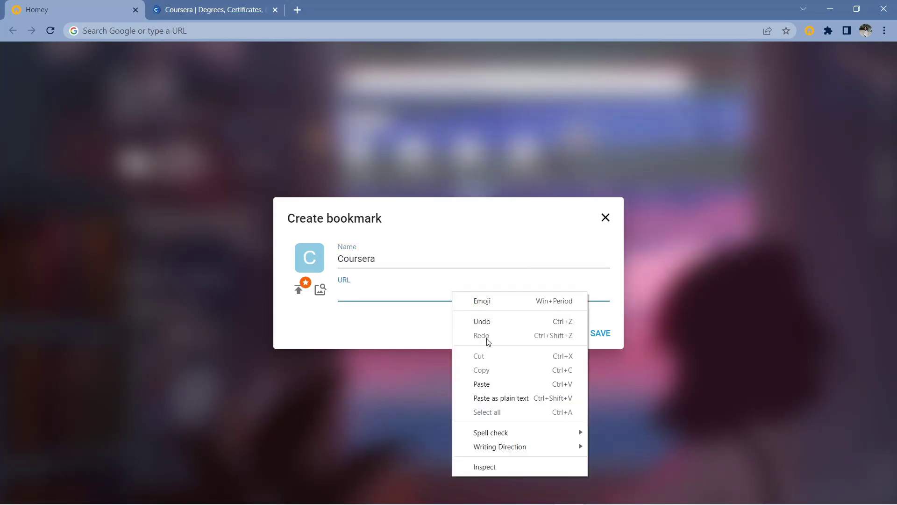
left_click(505, 384)
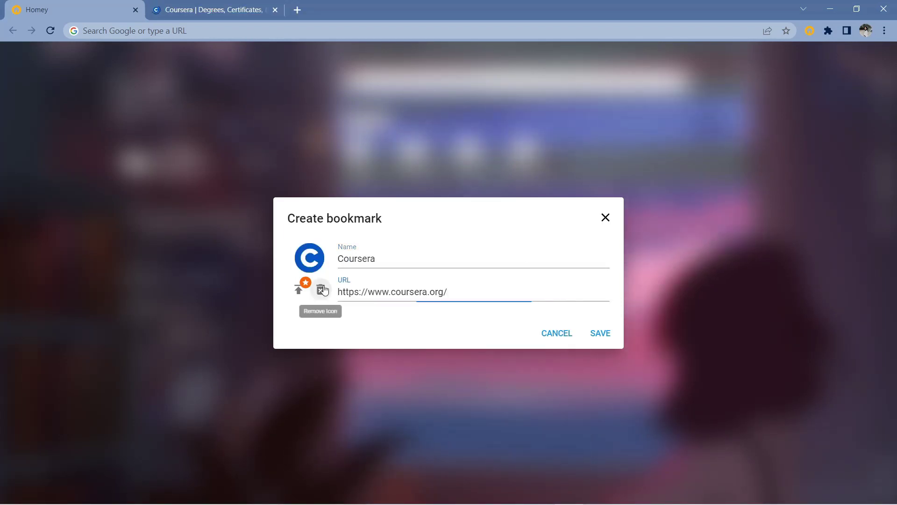
- Save the Coursera bookmark with its fetched icon and search 'how to make digital'
left_click(327, 291)
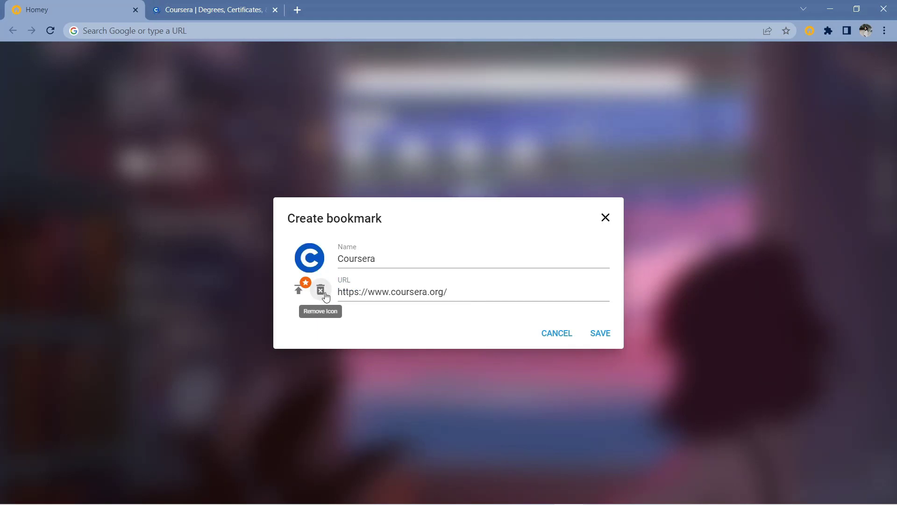
left_click(600, 333)
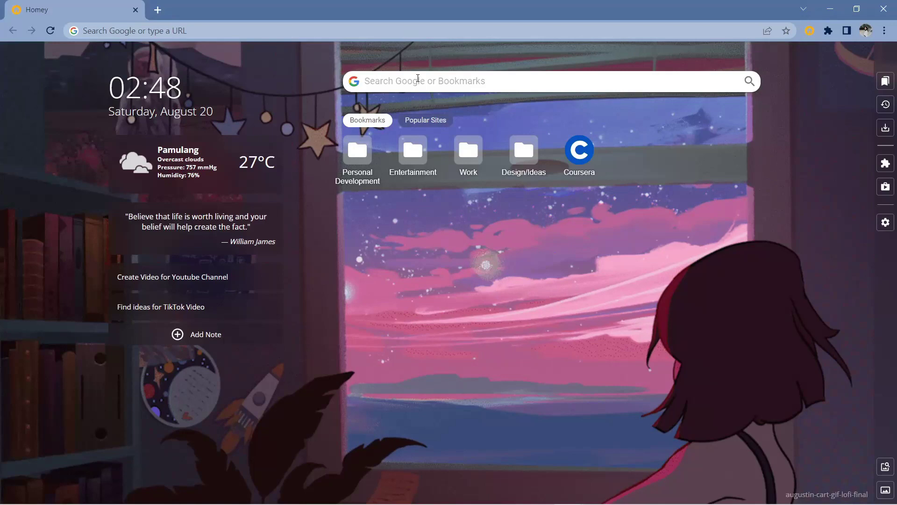
left_click(417, 80)
type("how to")
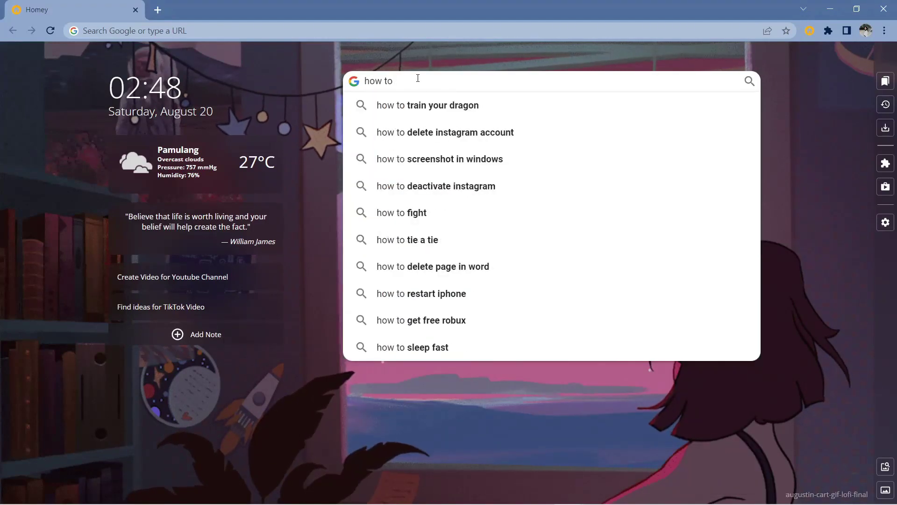
type(" make dig")
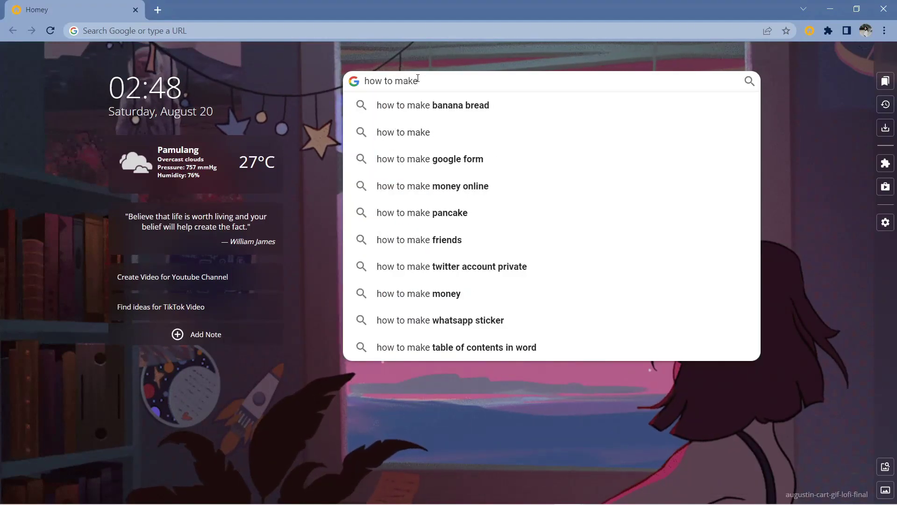
type("ital")
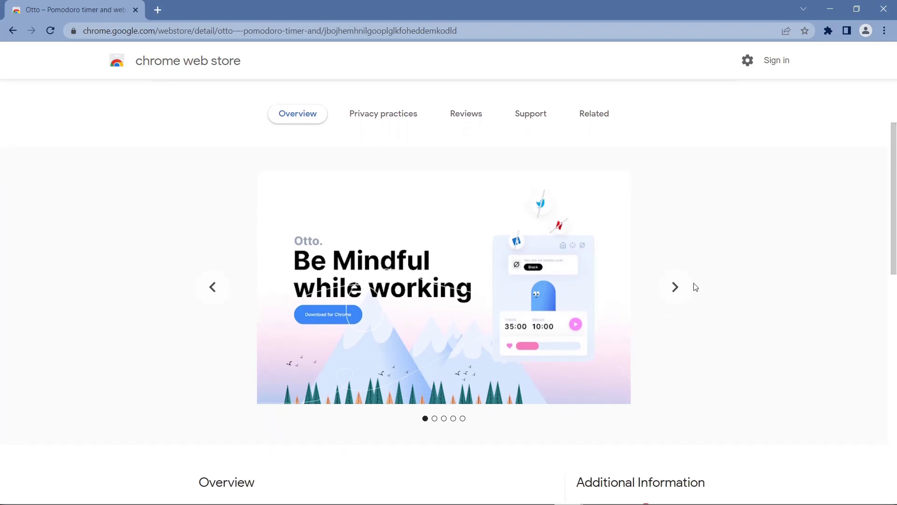
- Browse through all screenshots on Otto's Web Store listing
left_click(676, 288)
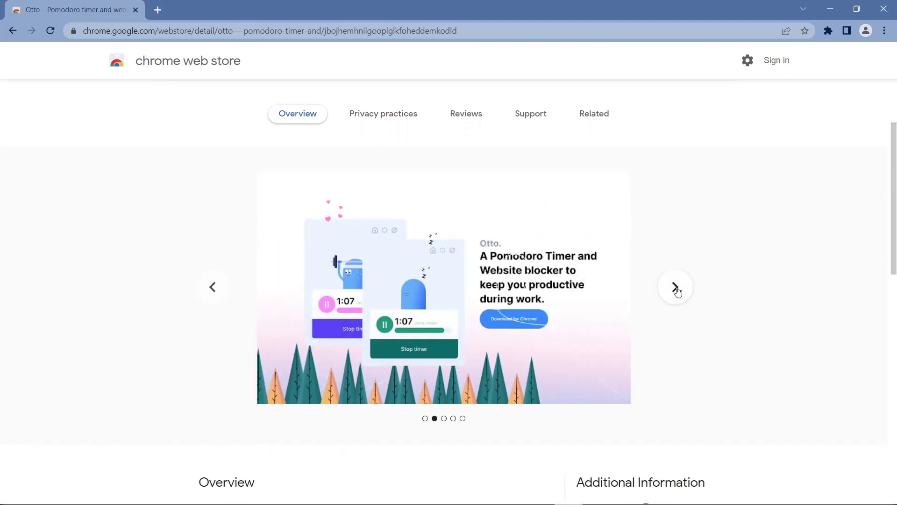
left_click(676, 288)
left_click(676, 288)
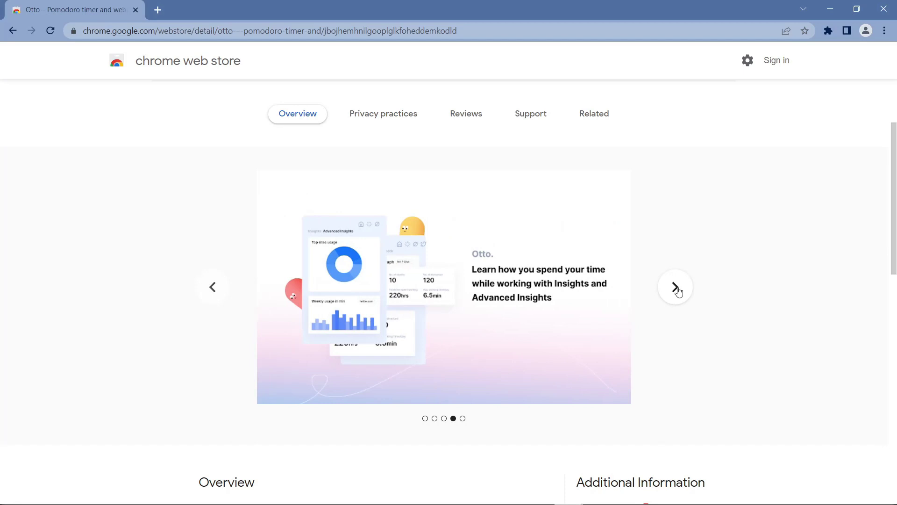
left_click(676, 288)
scroll(894, 128, "up", 2)
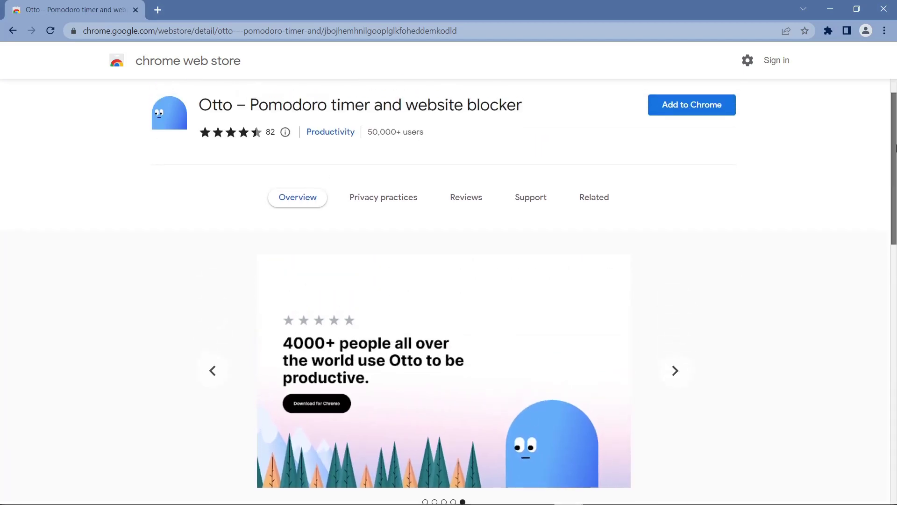
- Add Otto to Chrome and open its panel from the Extensions menu
left_click(705, 136)
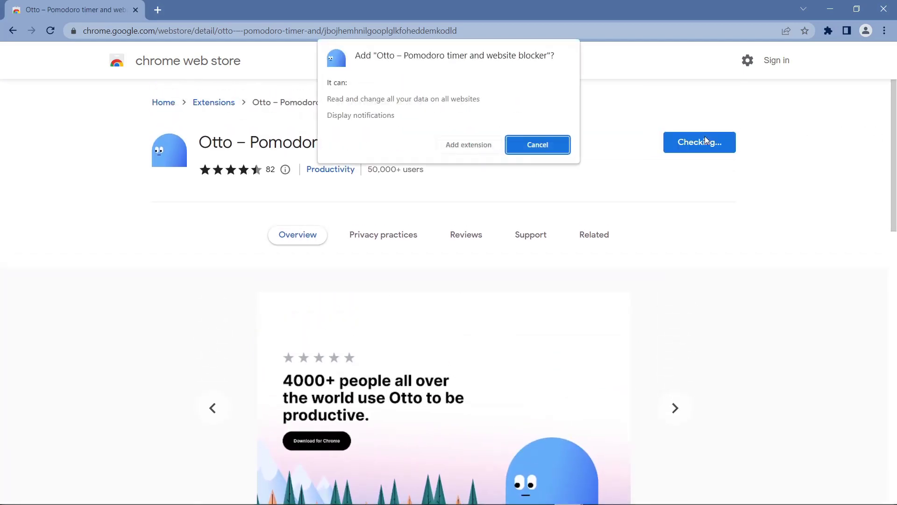
left_click(490, 145)
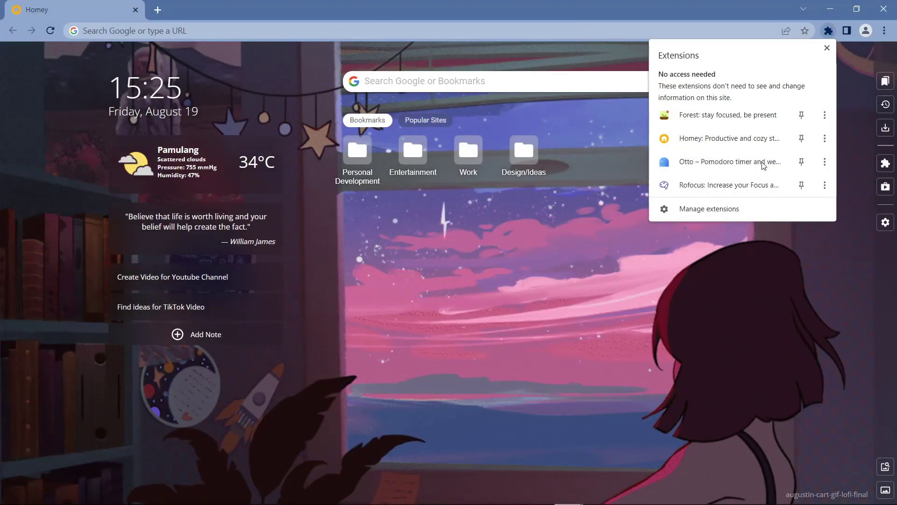
left_click(753, 163)
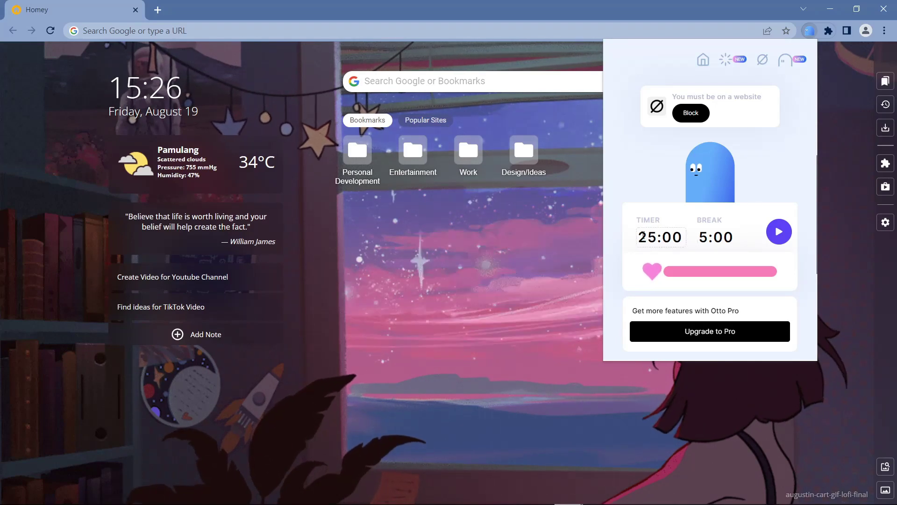
- Change Otto's timer to 59 minutes, then back to 25
double_click(643, 235)
key("BackSpace")
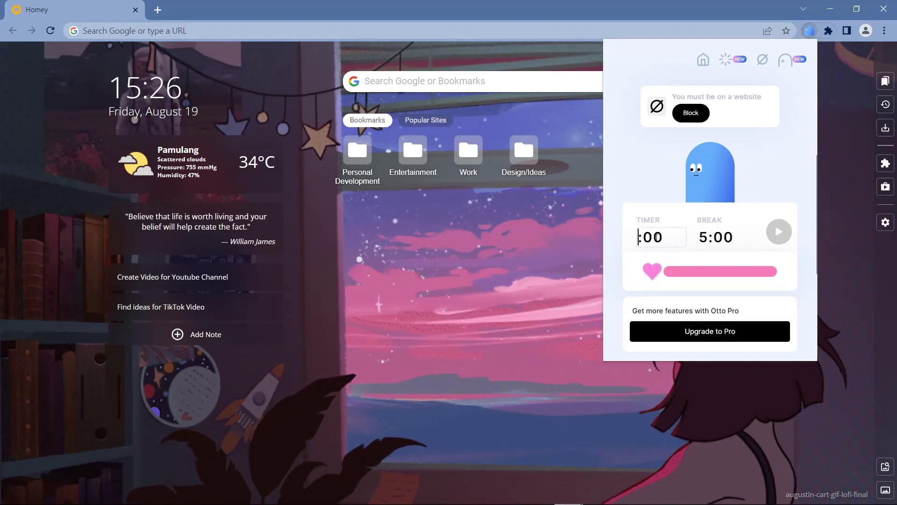
type("59")
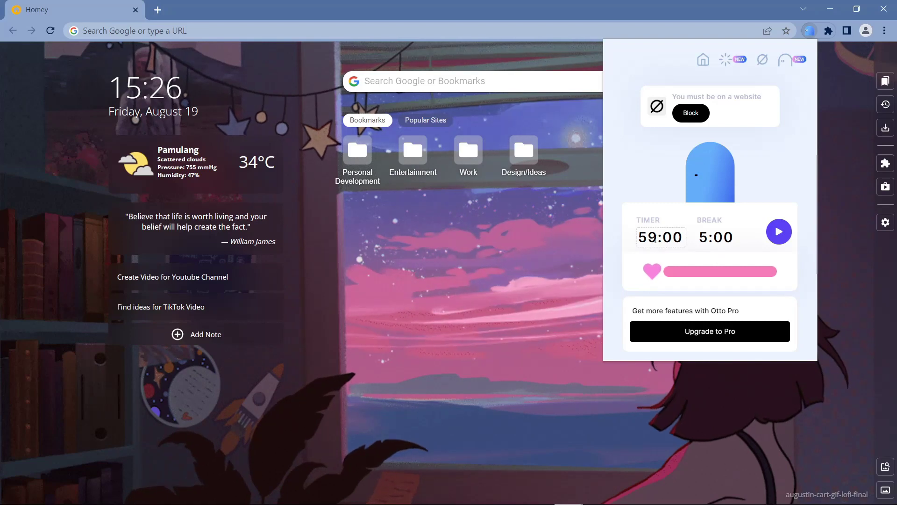
double_click(655, 238)
type("25")
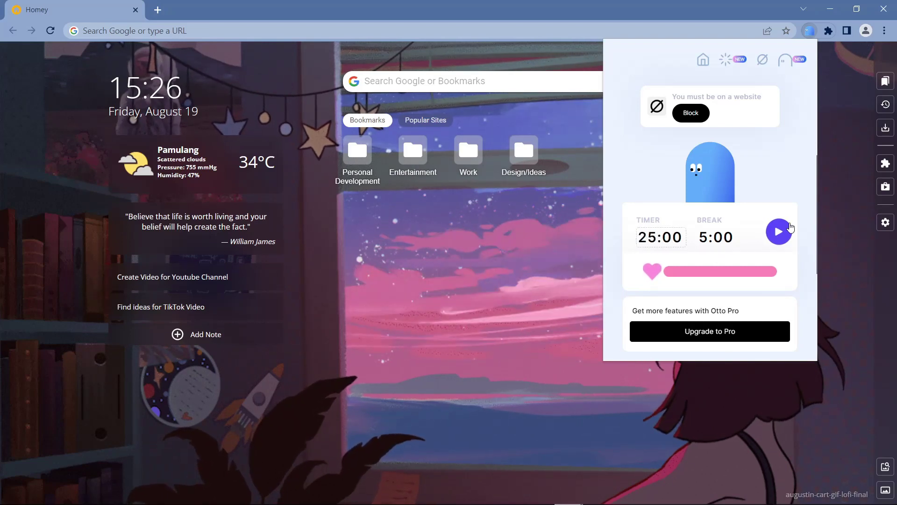
- Look at Insights and Advanced Insights, then open the website blocker settings
left_click(738, 60)
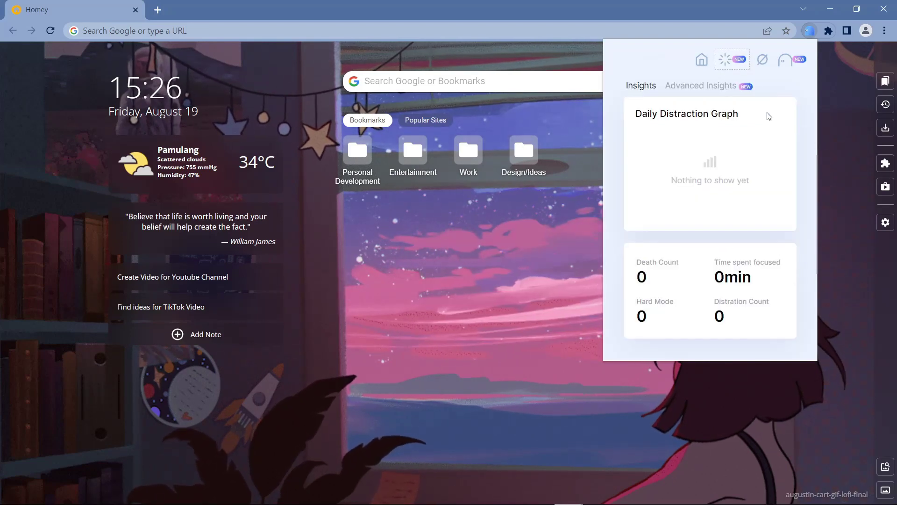
left_click(713, 89)
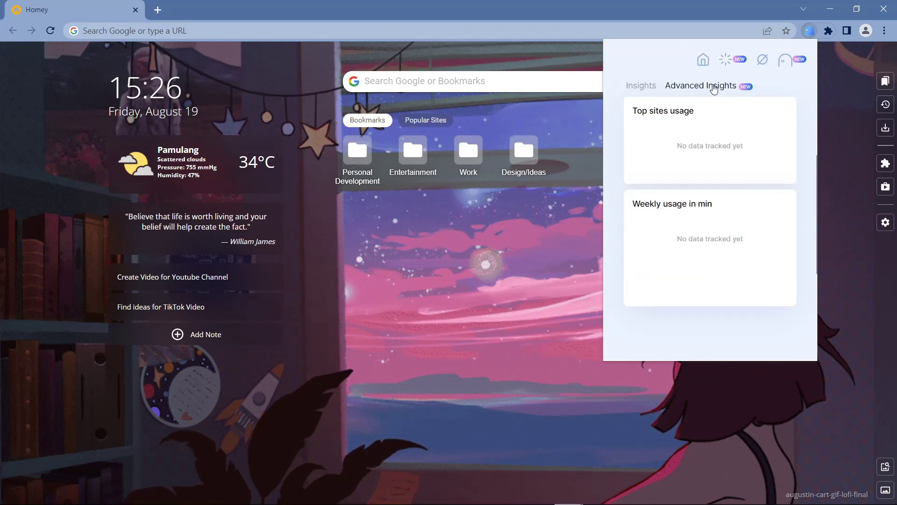
left_click(643, 86)
left_click(760, 64)
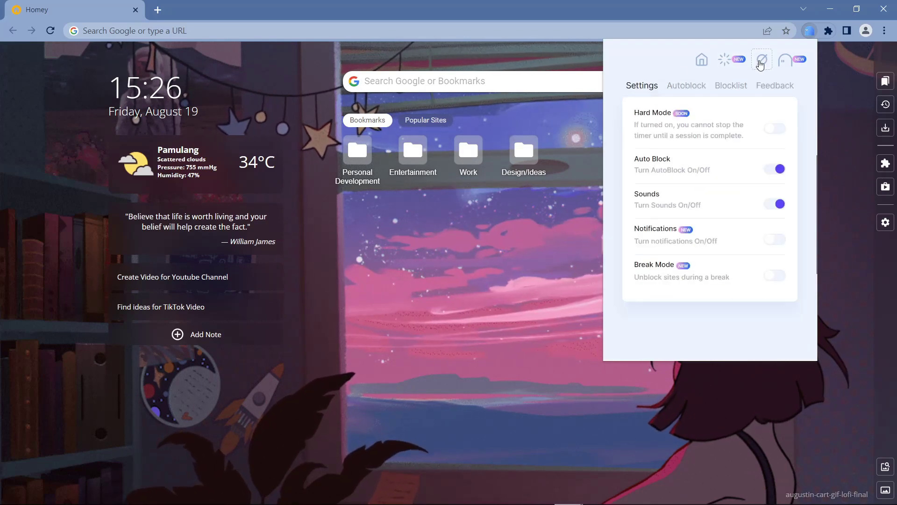
- Add an autoblock rule for youtube.com after 15 mins and switch to the Blocklist
left_click(700, 87)
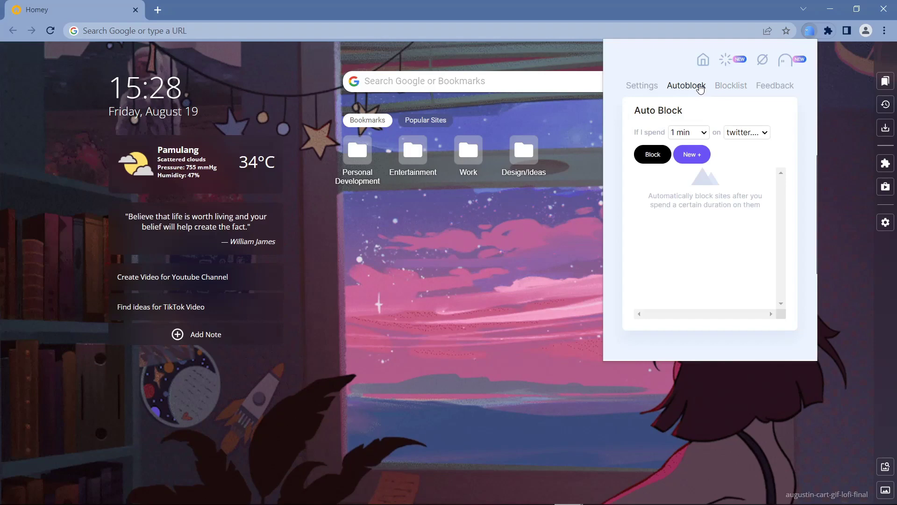
left_click(747, 134)
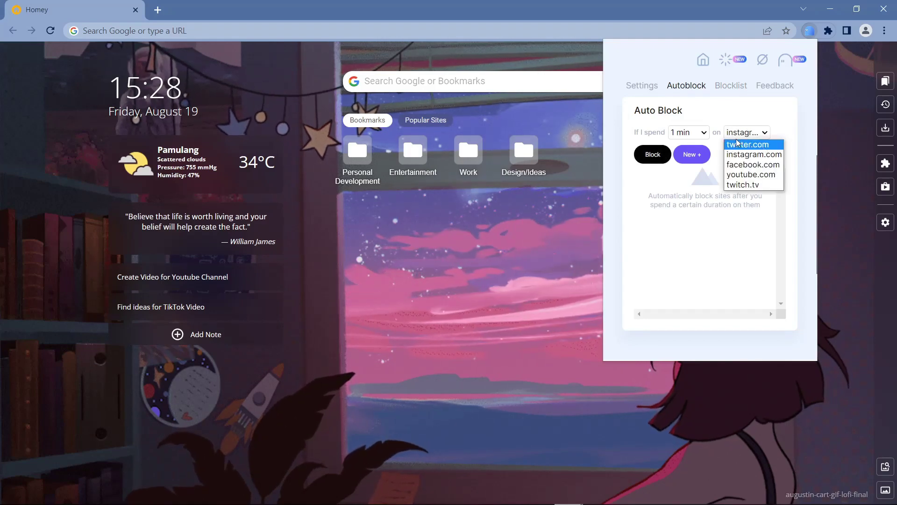
left_click(688, 133)
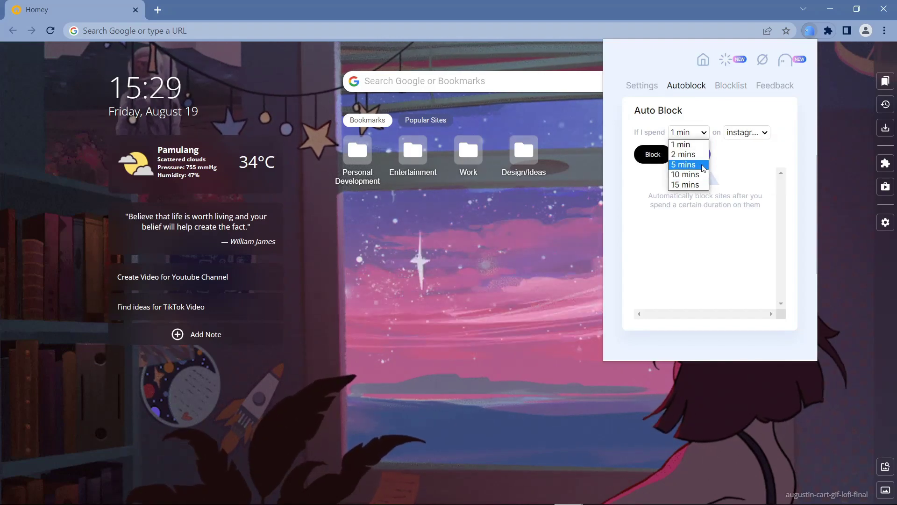
left_click(696, 185)
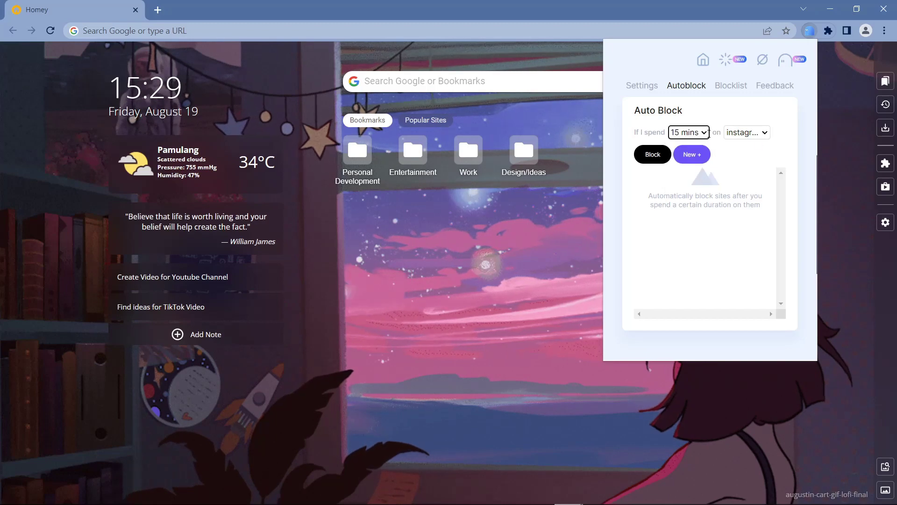
left_click(763, 135)
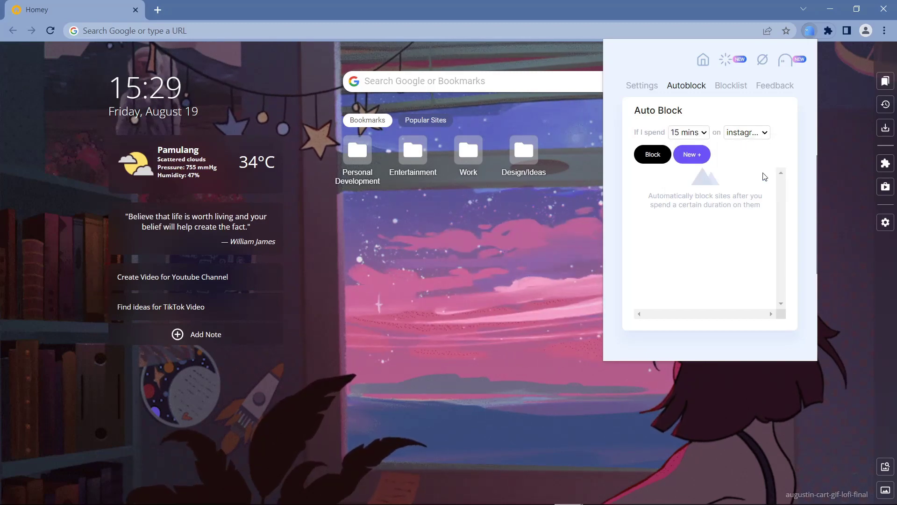
left_click(764, 176)
left_click(653, 154)
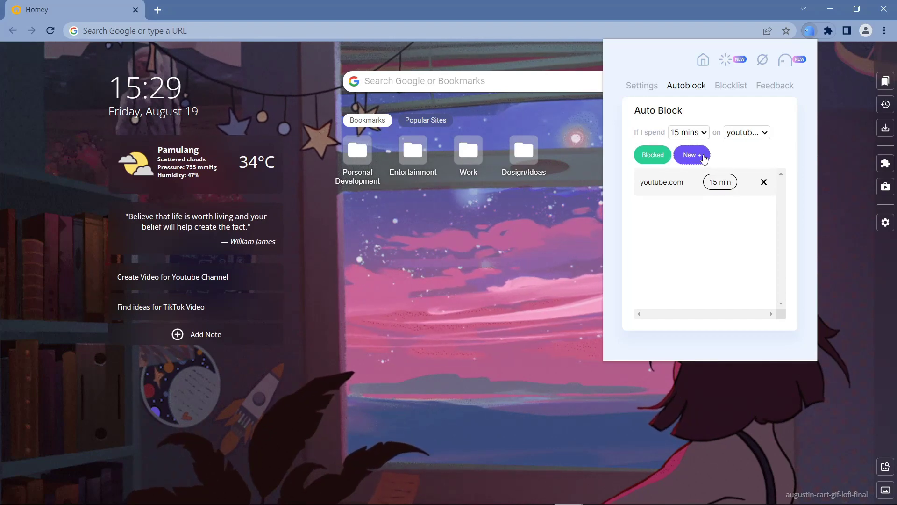
left_click(691, 155)
- Enter tiktok.com in a new tab's address bar and select it for reuse
left_click(699, 86)
left_click(731, 86)
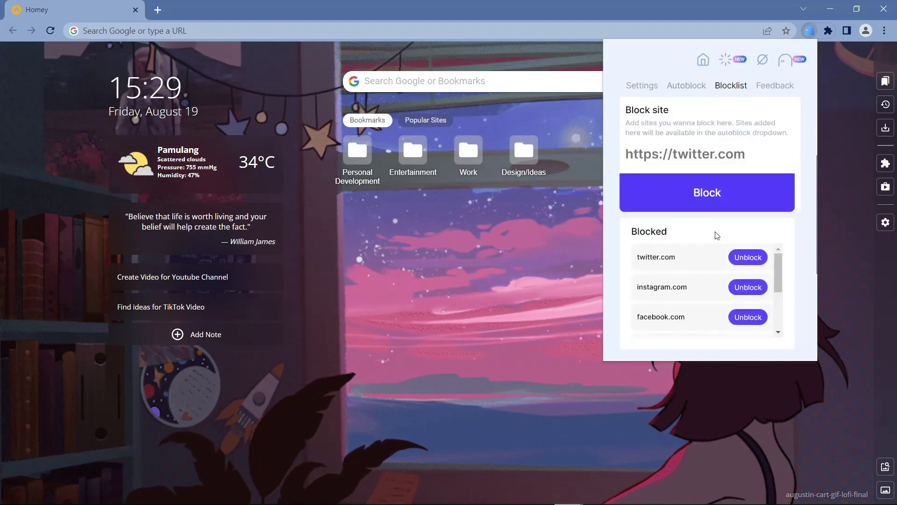
left_click_drag(778, 282, 778, 253)
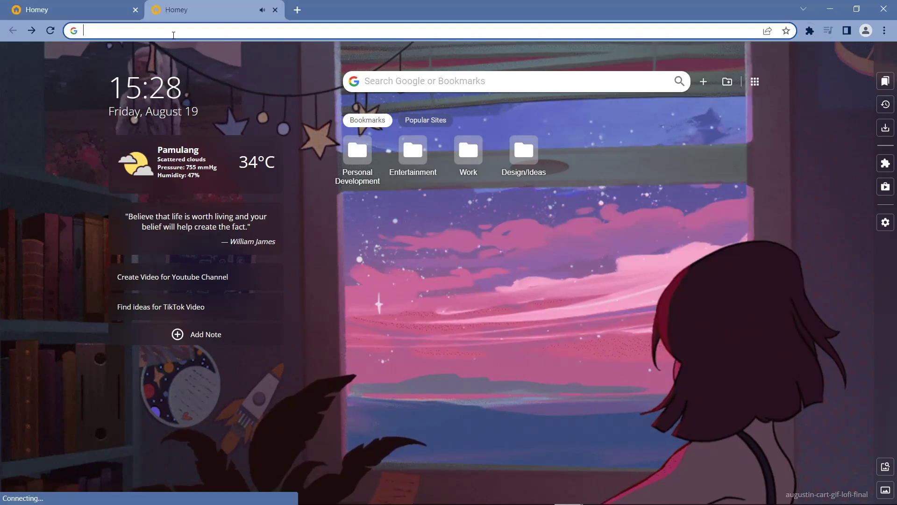
left_click(173, 35)
type("tik")
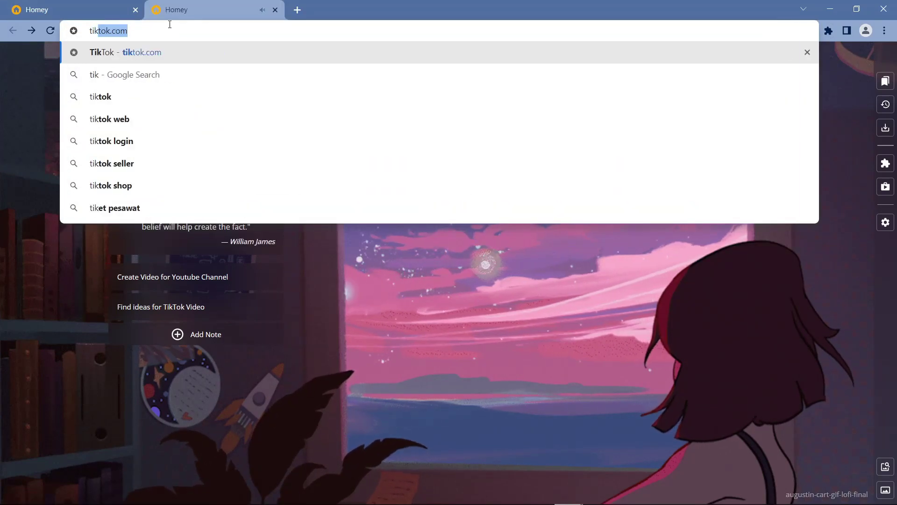
type("tok.com")
key("ctrl+a")
key("ctrl+c")
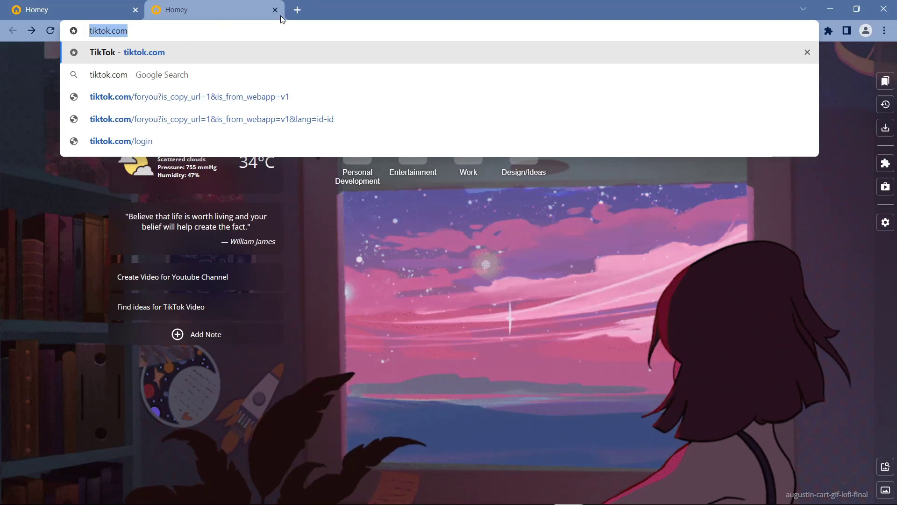
- Close the extra tab, reopen Otto's Blocklist, and block tiktok.com
left_click(275, 10)
left_click(828, 30)
left_click(733, 124)
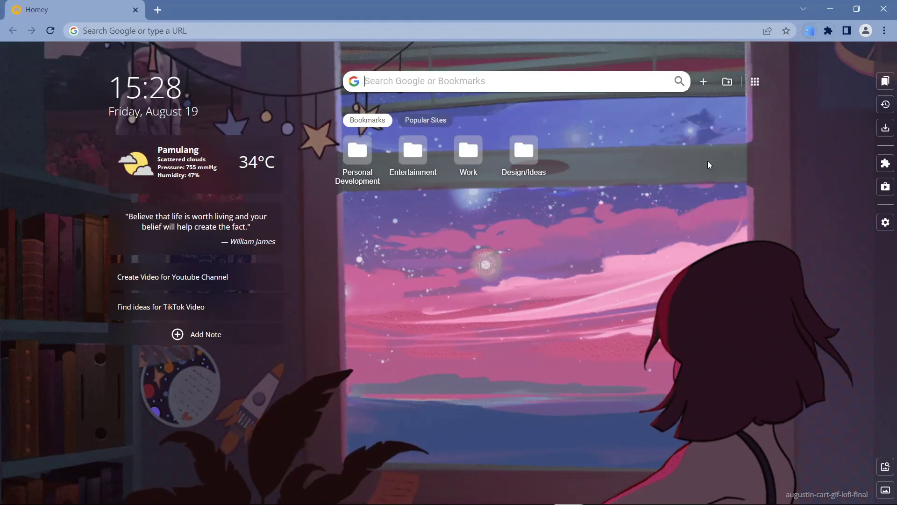
left_click(762, 59)
left_click(730, 86)
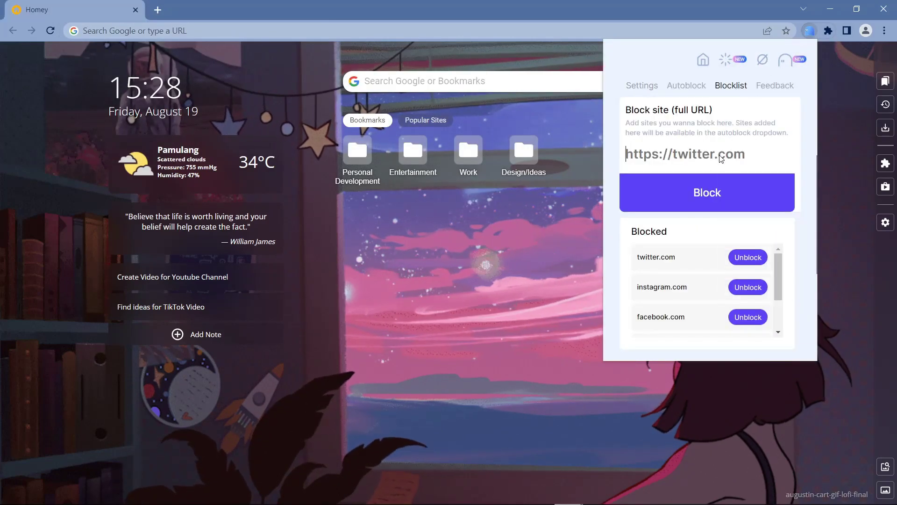
key("ctrl+v")
left_click(739, 196)
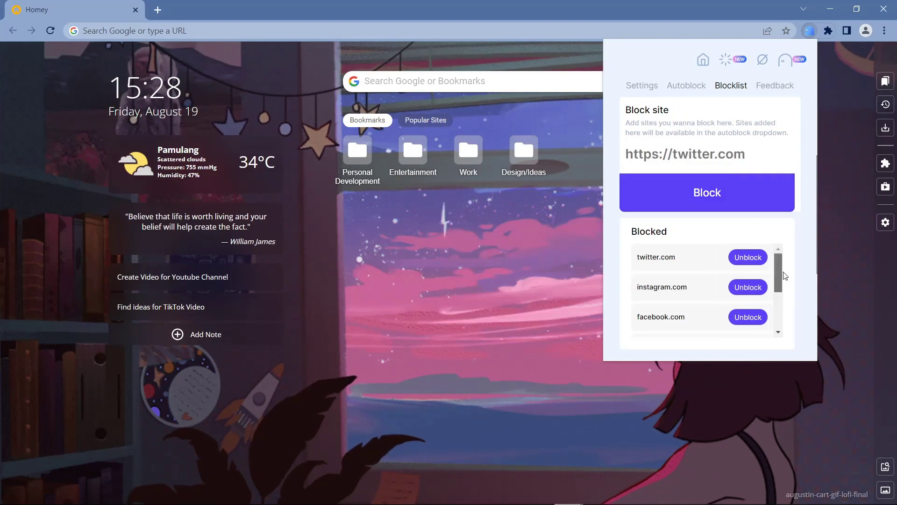
- Glance at the premium feature page, then return to Otto's 25:00 timer home view
scroll(687, 304, "down", 3)
scroll(775, 285, "up", 3)
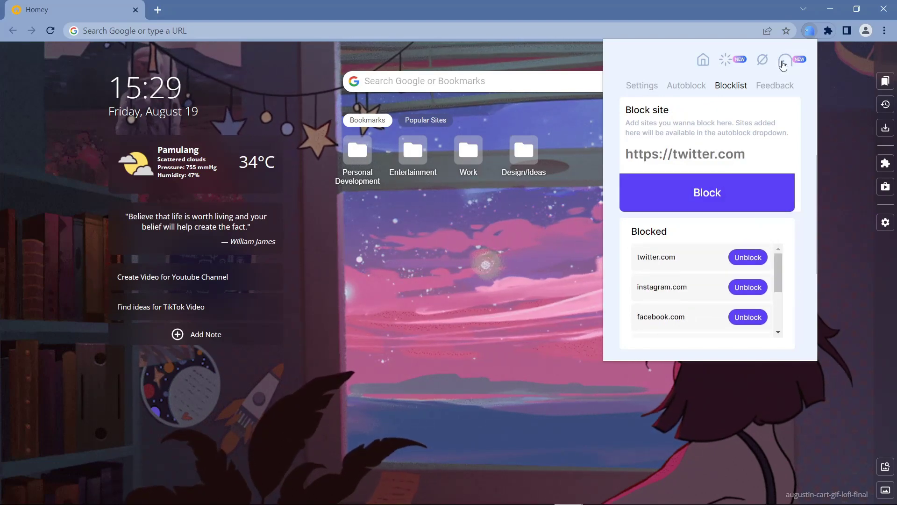
left_click(784, 61)
left_click(702, 60)
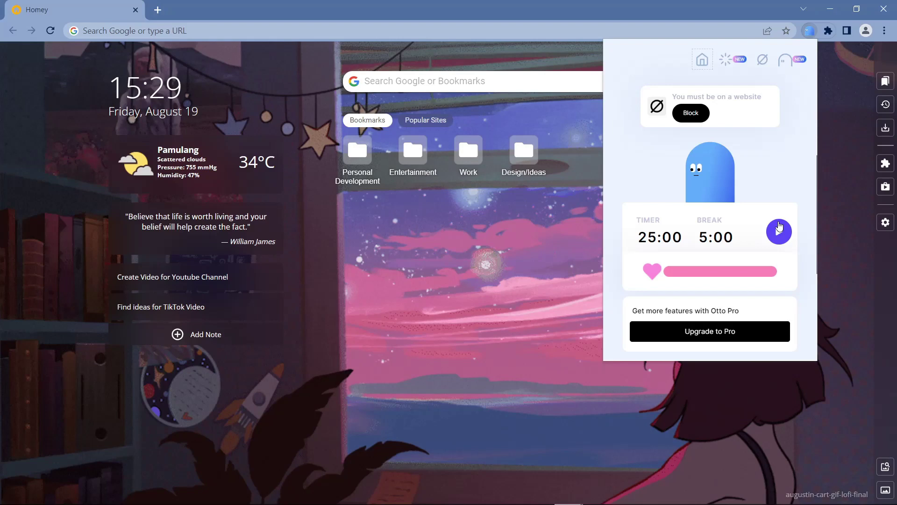
- Start Otto's 25-minute focus countdown, then open a new tab and enter 'youtub'
left_click(779, 230)
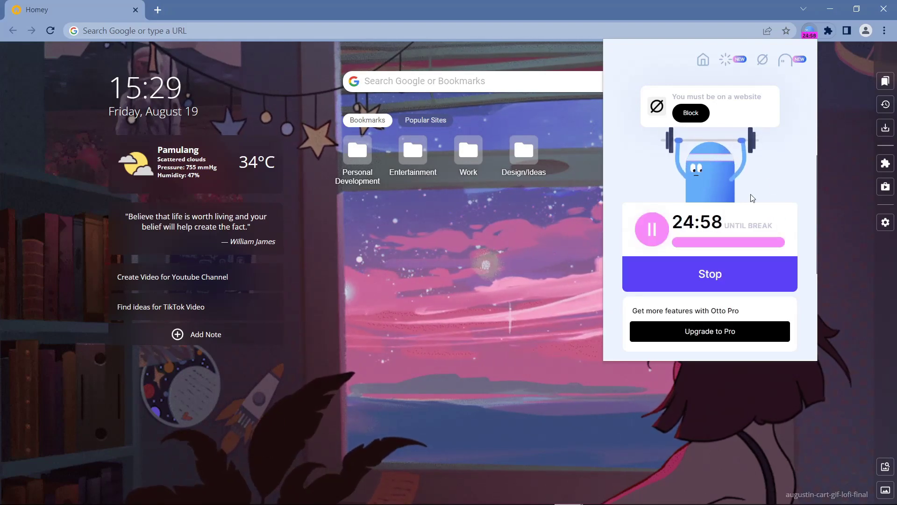
left_click(157, 10)
type("youtub")
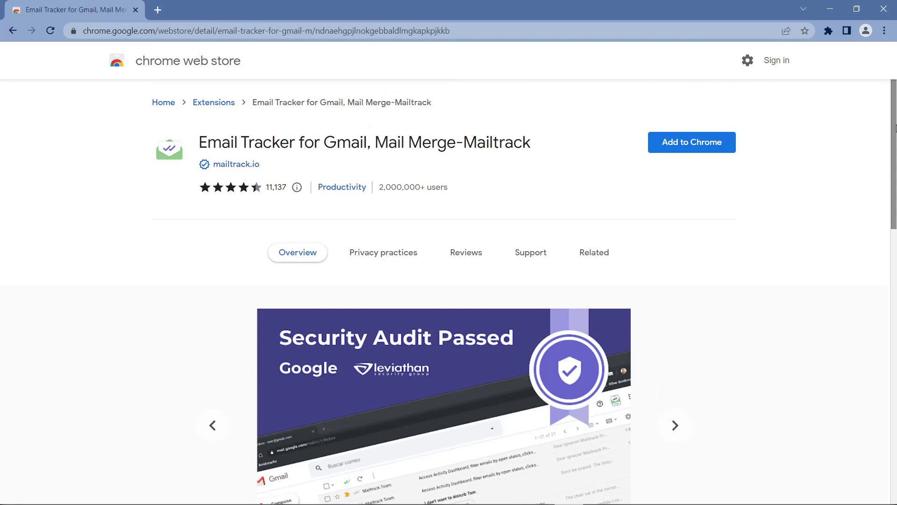
- Add the Mailtrack extension to Chrome and authorize it with the Google account's e-mail and password
left_click(682, 144)
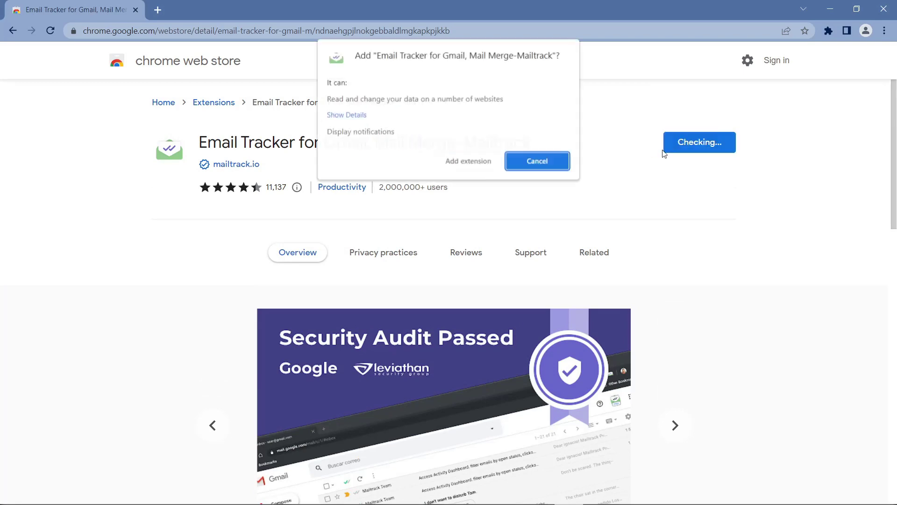
left_click(471, 161)
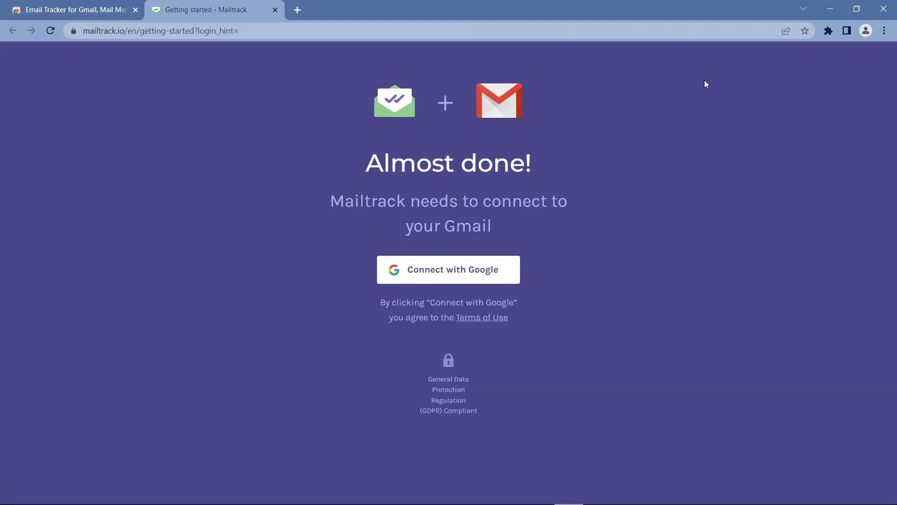
left_click(491, 276)
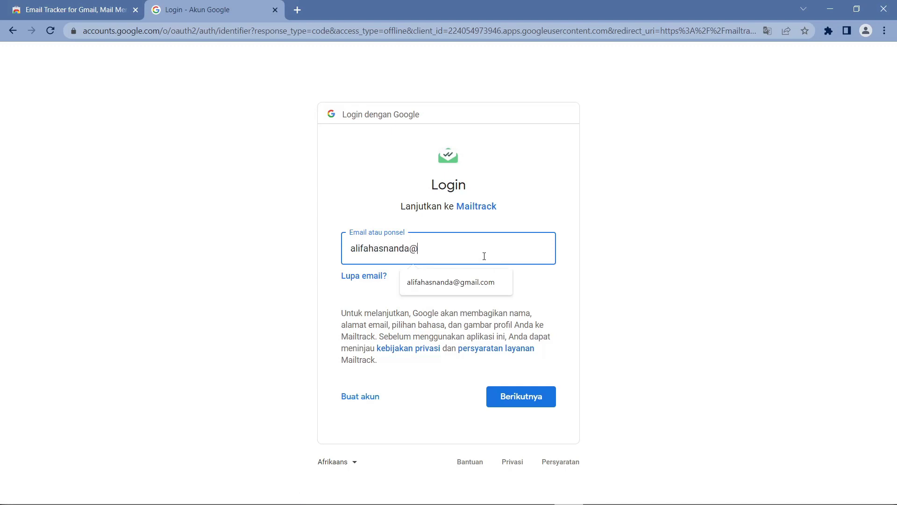
key("Return")
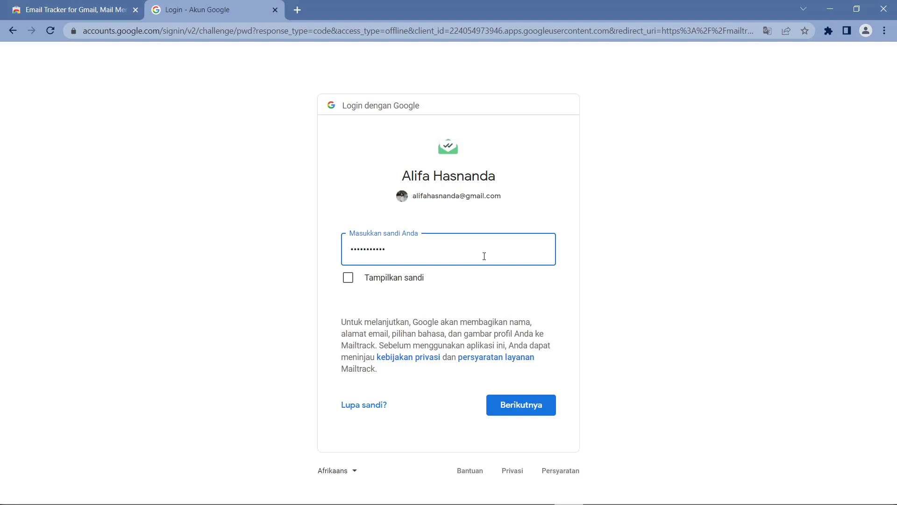
key("Return")
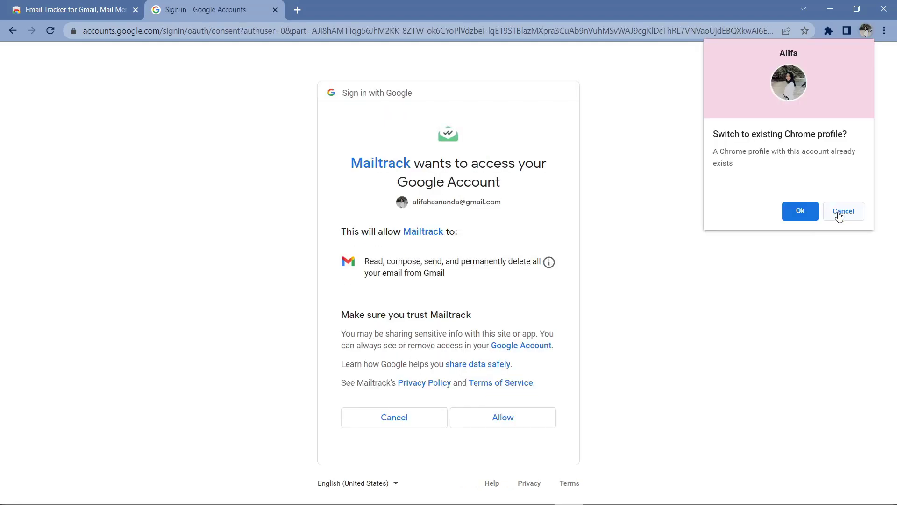
left_click(840, 214)
left_click(493, 422)
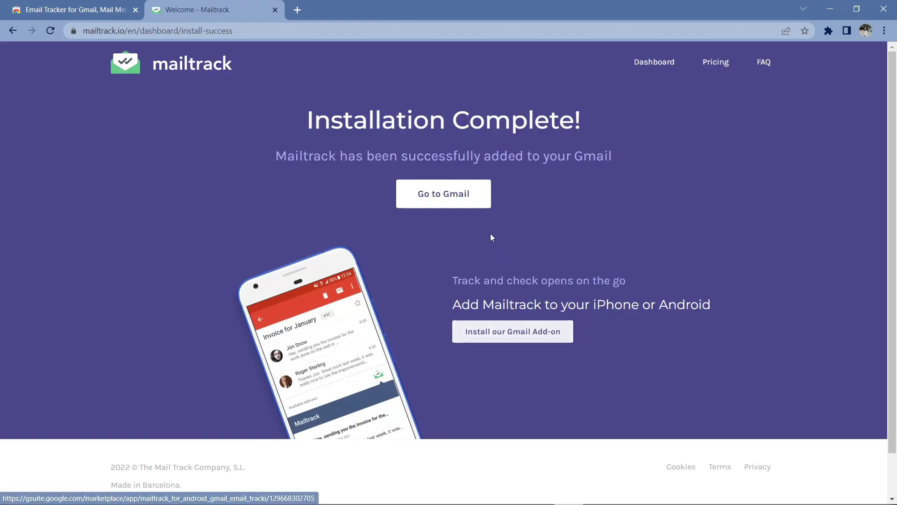
- In Gmail, send a 'Test' email reading 'hey, you!' to the suggested contact
left_click(473, 195)
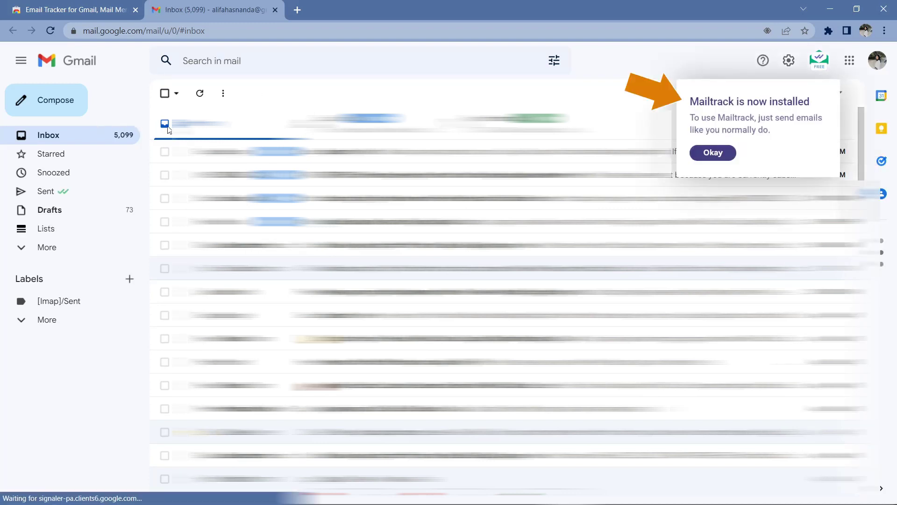
left_click(713, 152)
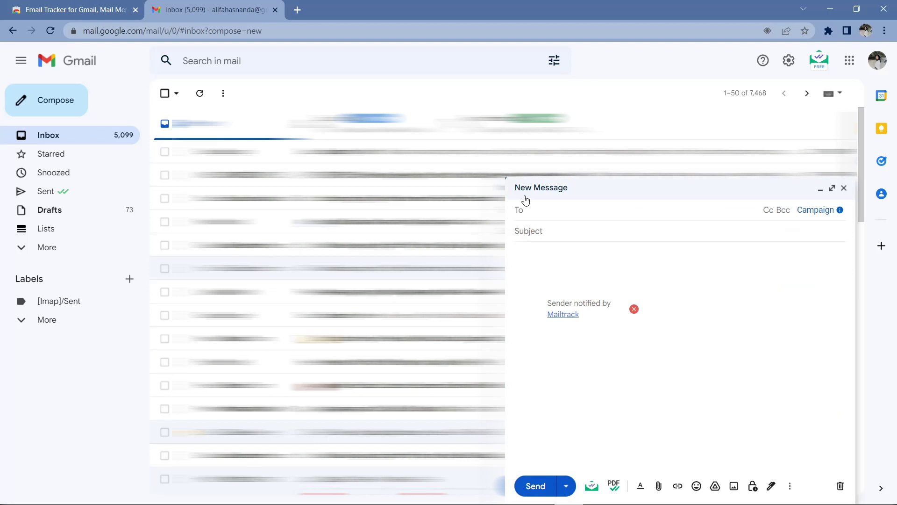
type("alifaa")
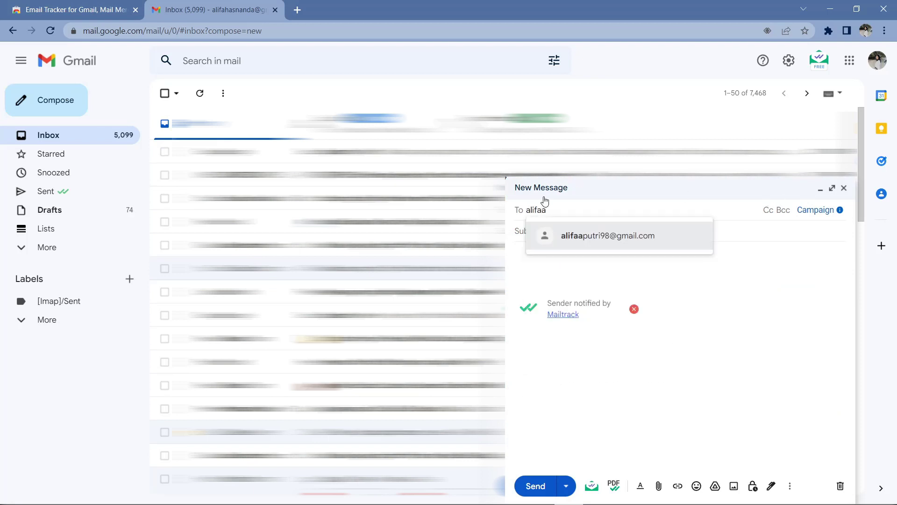
left_click(684, 238)
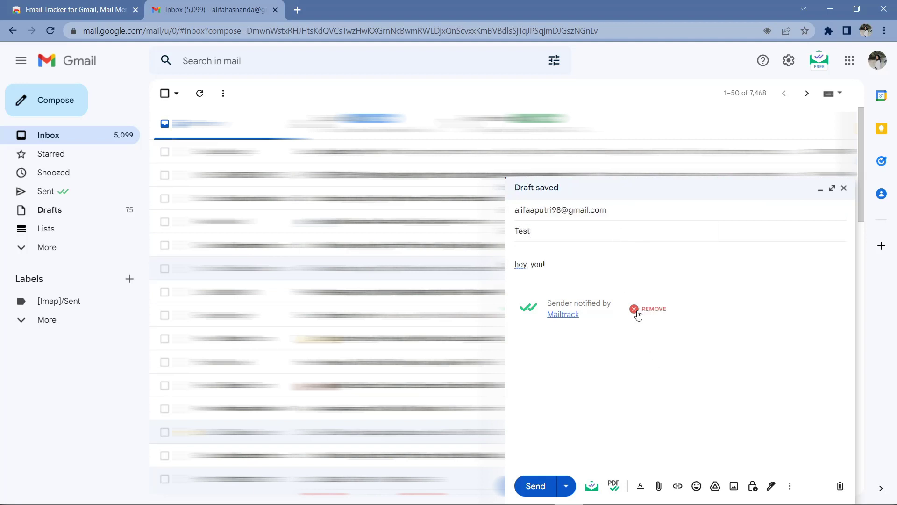
left_click(535, 486)
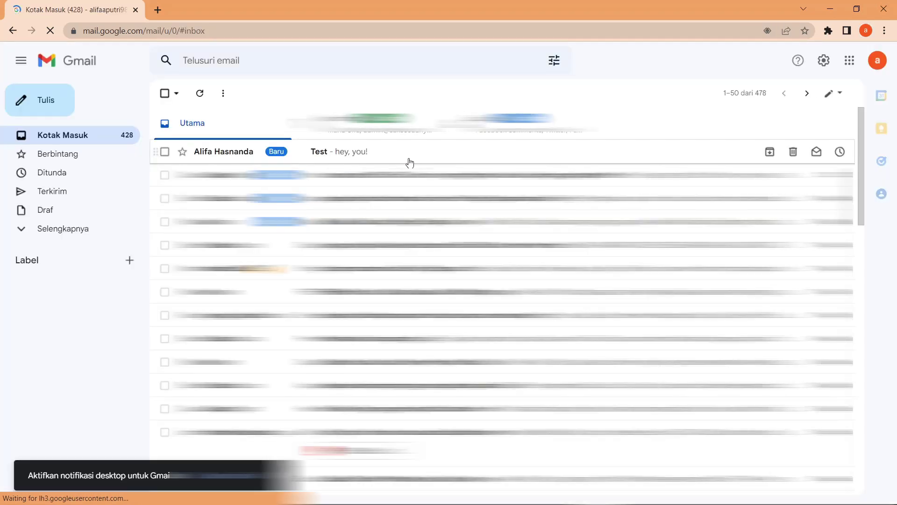
- Open the received 'Test' email in the inbox
left_click(410, 162)
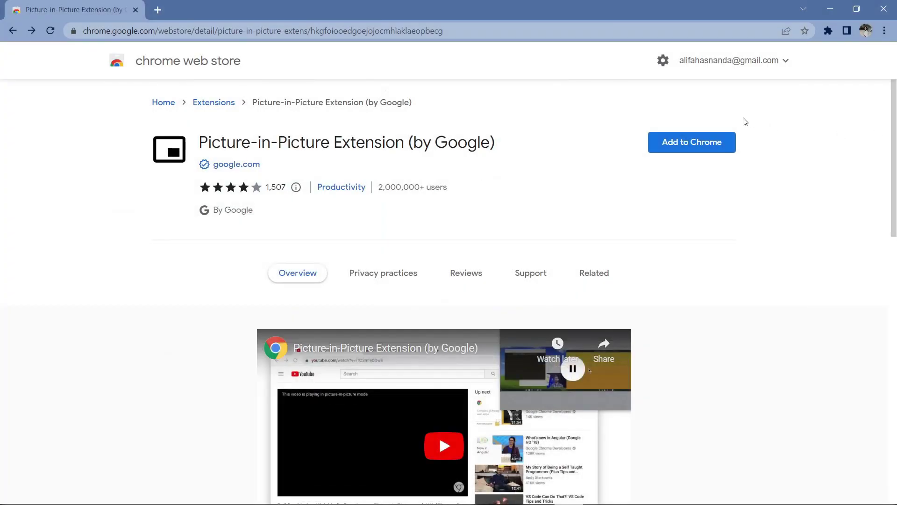
- Install the Picture-in-Picture extension, pop the YouTube video into a floating window and enlarge it
left_click(706, 141)
left_click(481, 129)
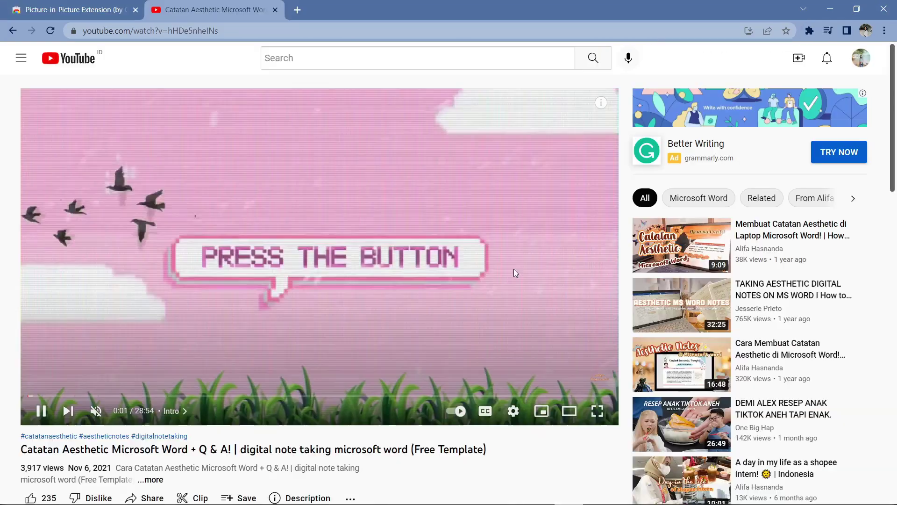
left_click(809, 31)
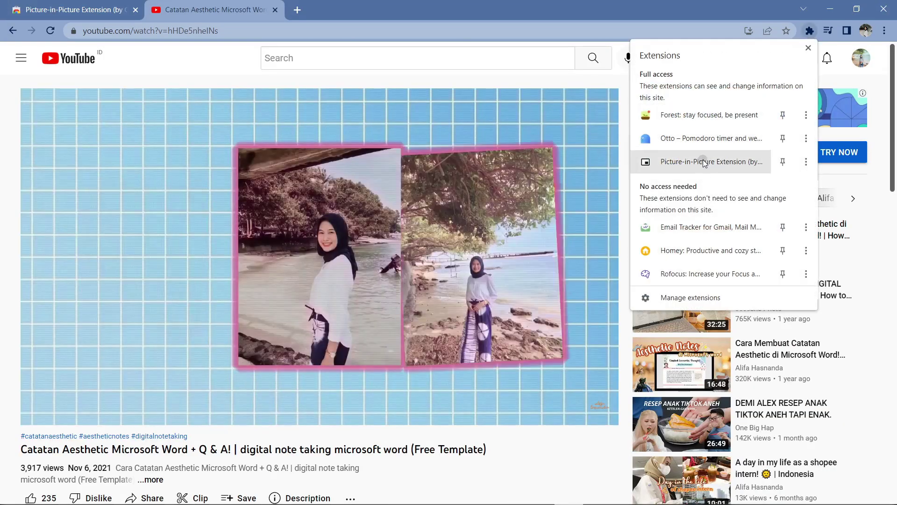
left_click(704, 162)
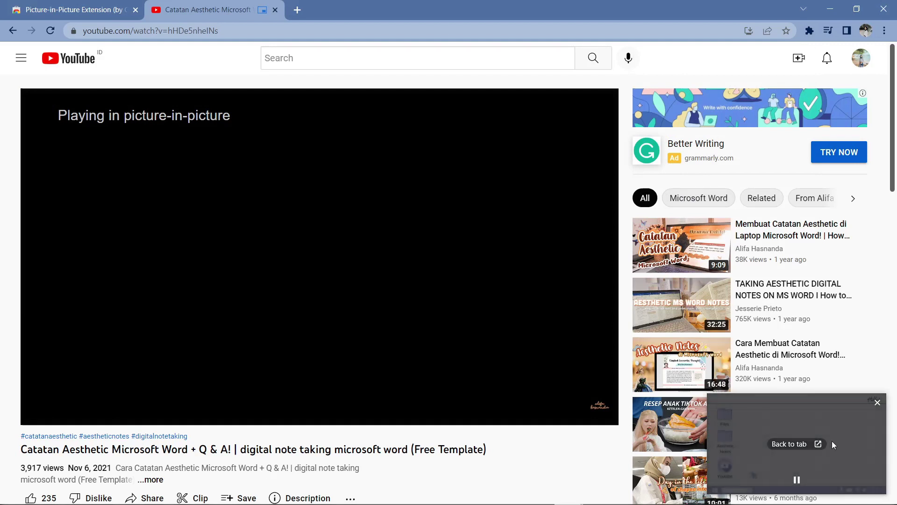
left_click(708, 396)
left_click_drag(709, 397, 502, 278)
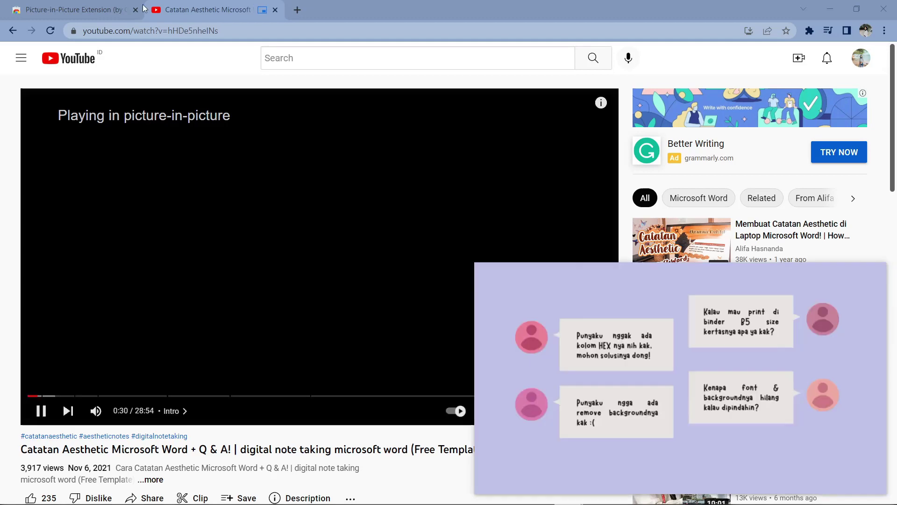
- Create a new blank Google Doc and type 'Hey you!' on the first line
left_click(297, 10)
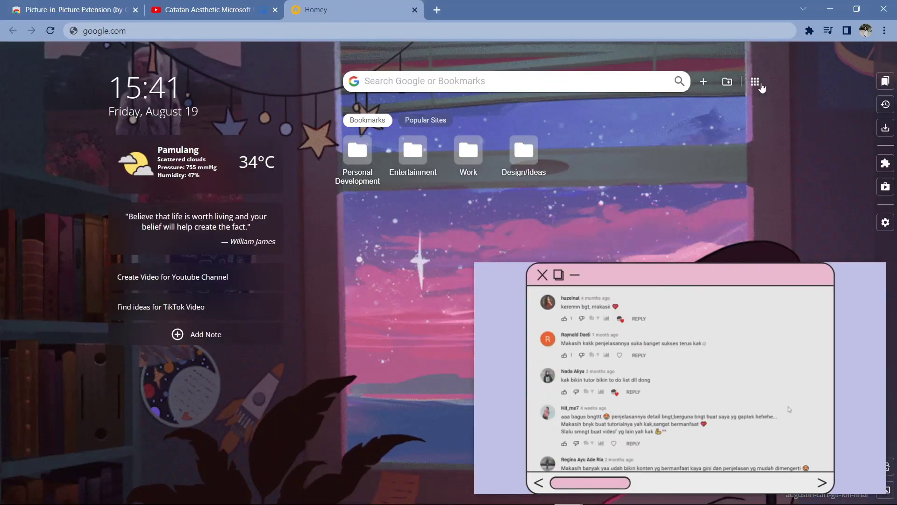
left_click(754, 81)
scroll(714, 182, "down", 4)
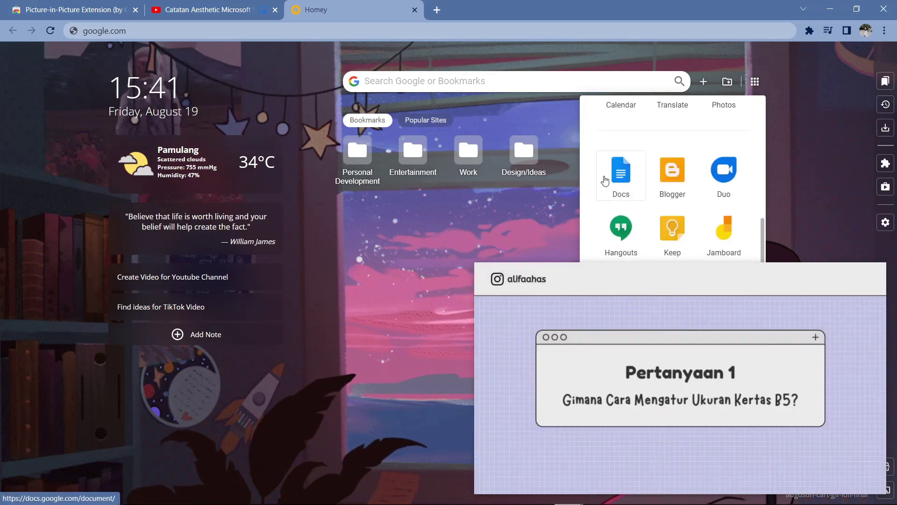
left_click(622, 177)
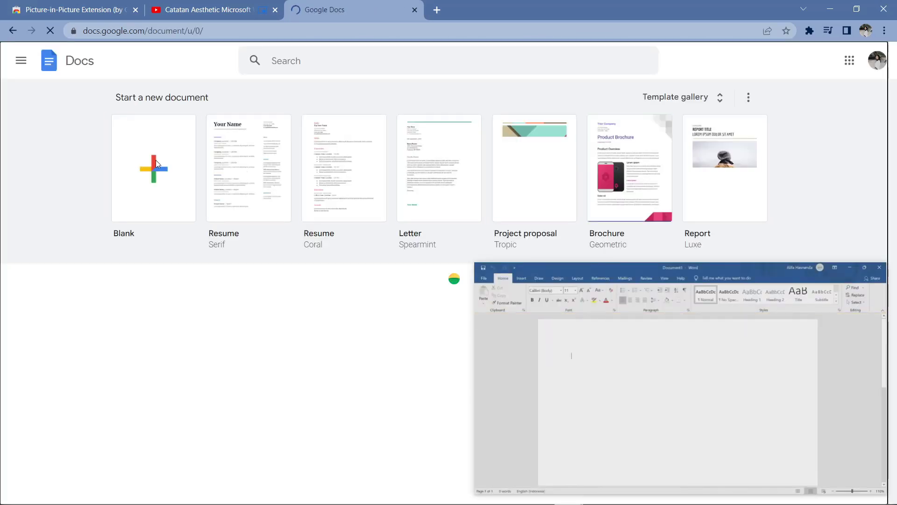
left_click(177, 154)
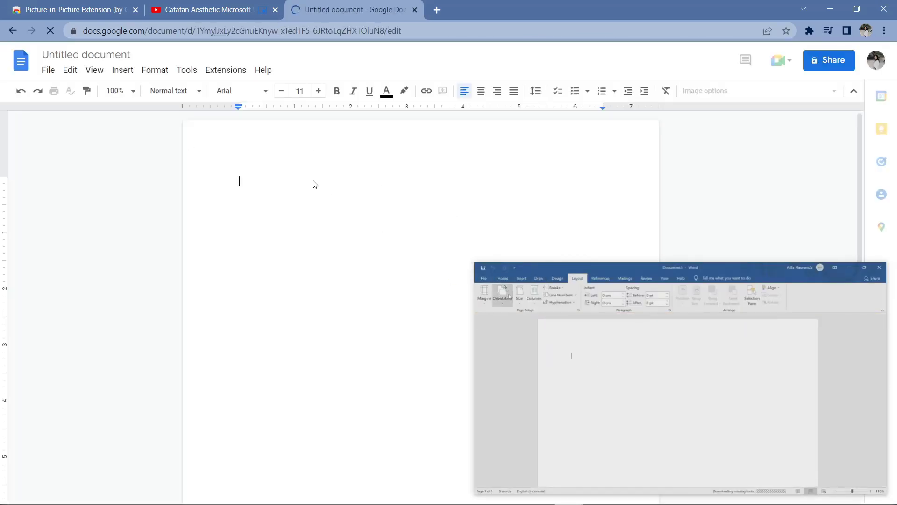
type("Hey you!")
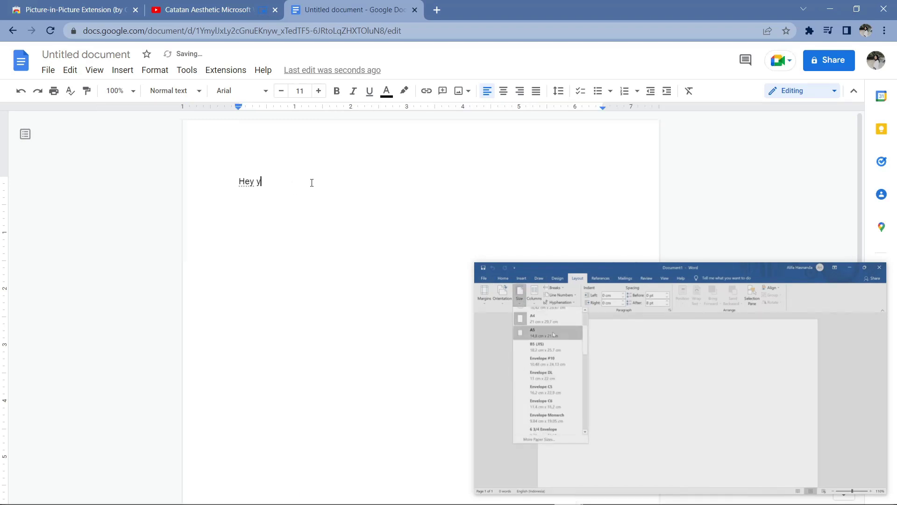
key("Return")
- Move and enlarge the floating video, add a 'Test' line, then return to the video's tab
left_click_drag(748, 271, 734, 117)
left_click_drag(464, 336, 428, 356)
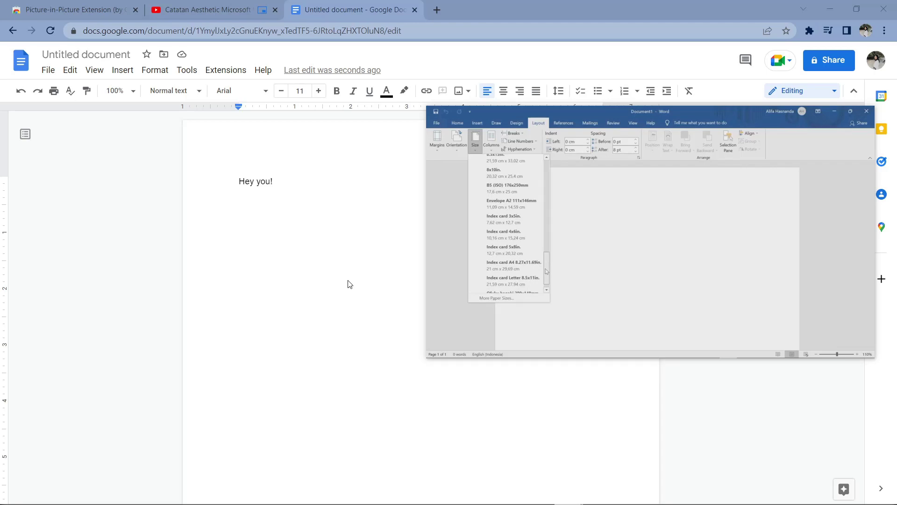
type("Test")
key("Return")
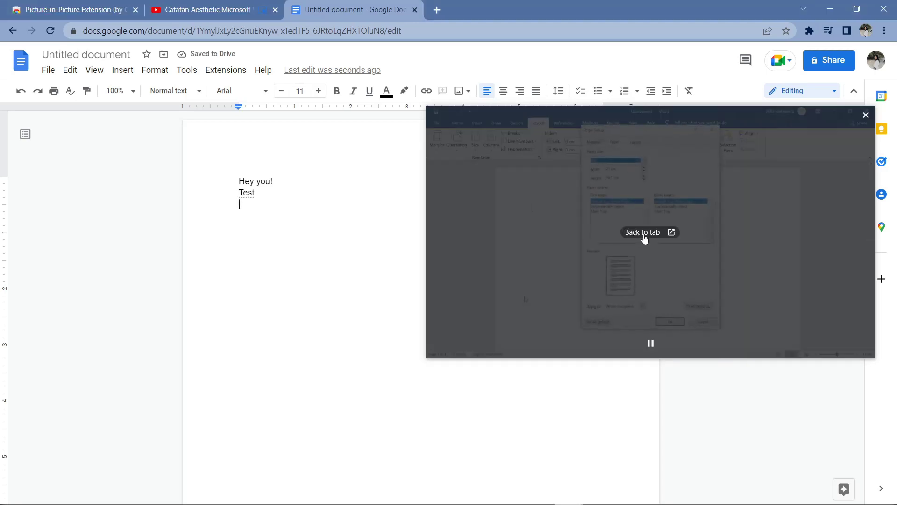
left_click(643, 234)
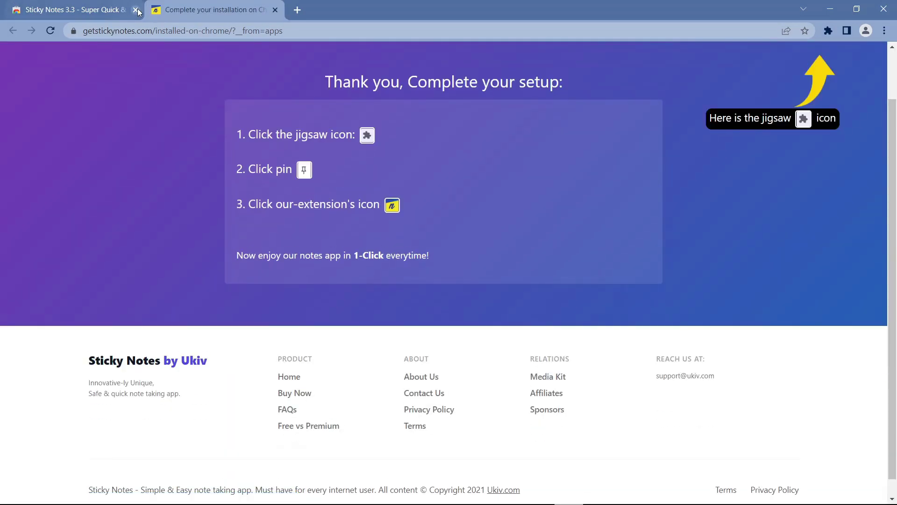
- Close the Web Store tab and bring up the Sticky Notes popup
left_click(135, 9)
left_click(828, 31)
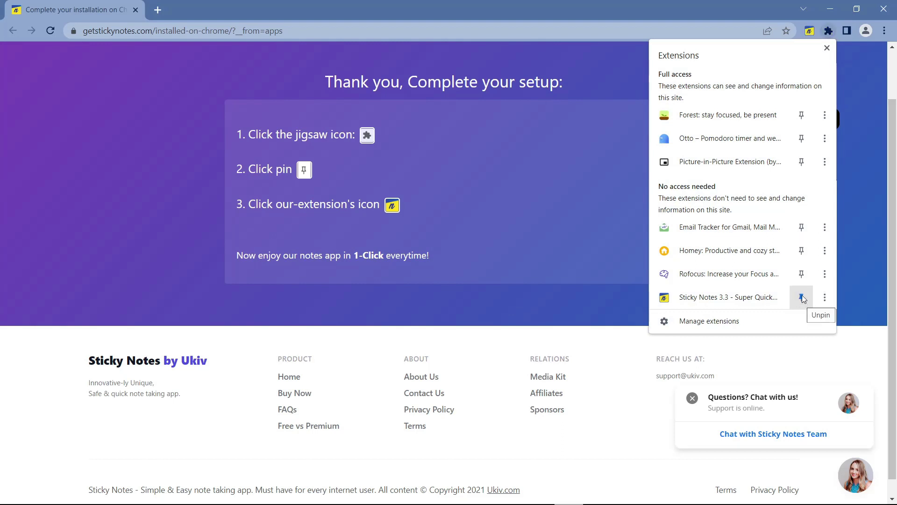
left_click(360, 136)
left_click(811, 30)
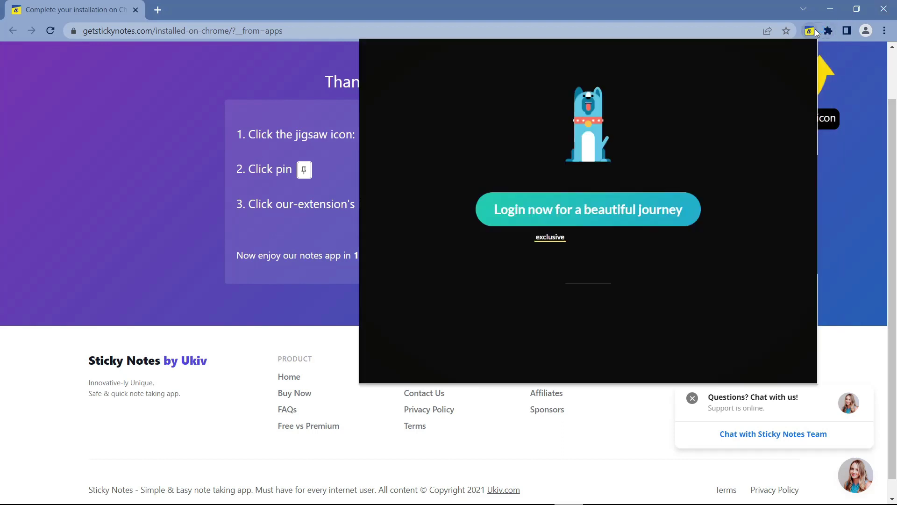
- Rename the first two Sticky Notes folders to Work and Study
left_click(398, 49)
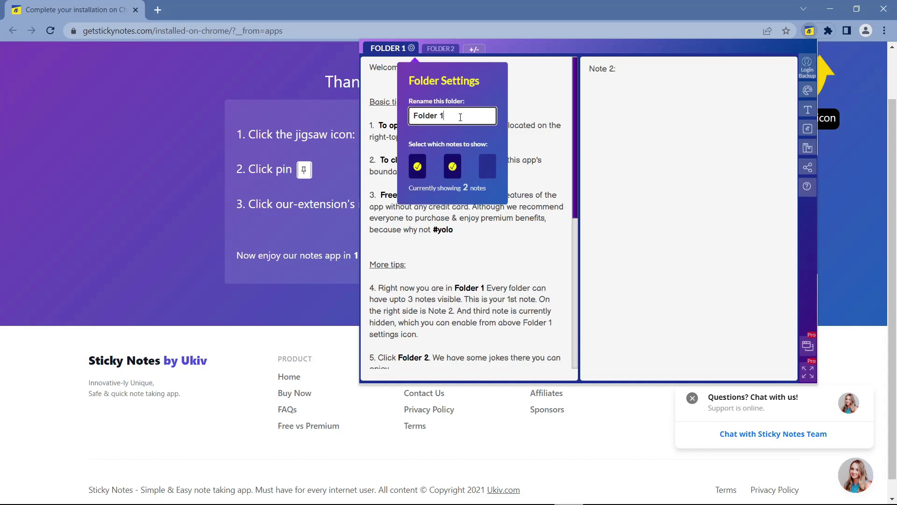
type("Work")
left_click(478, 166)
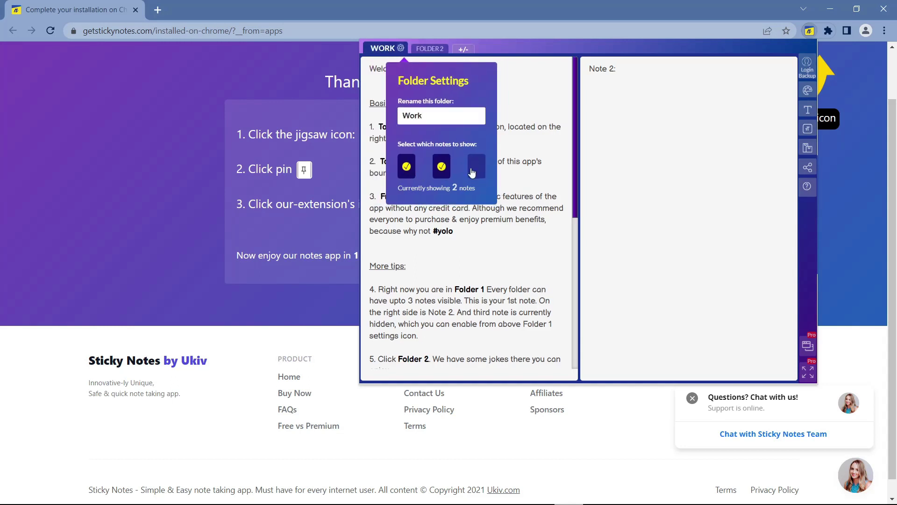
left_click(429, 49)
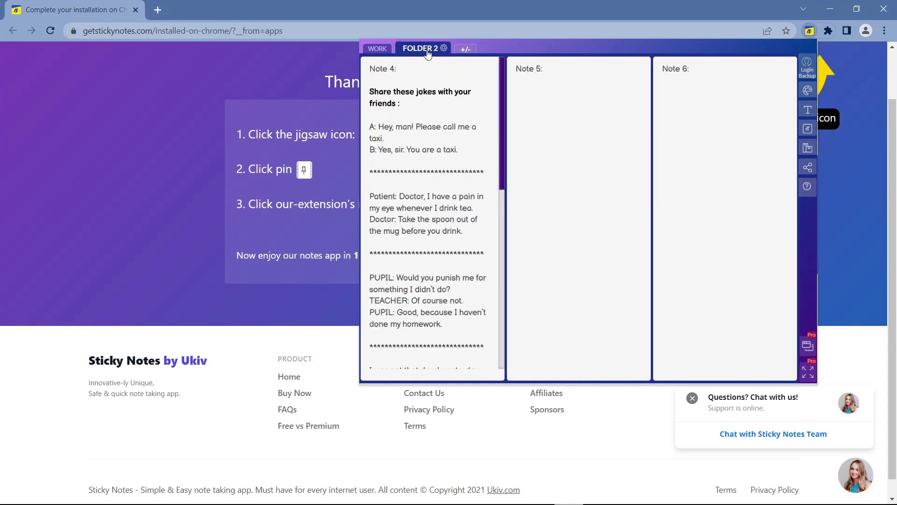
left_click(428, 52)
type("Study")
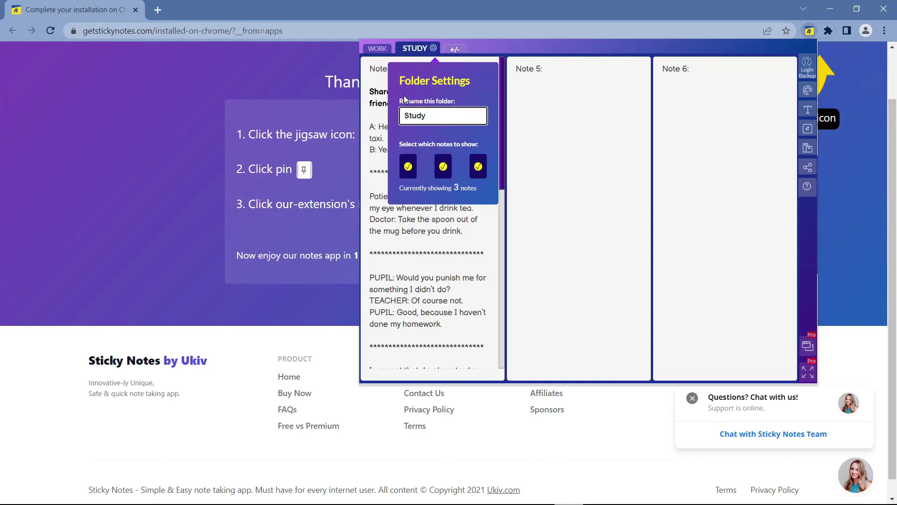
key("Return")
- Hide the third note in the Work and Study folders so each holds two notes
left_click(405, 49)
left_click(405, 50)
left_click(477, 167)
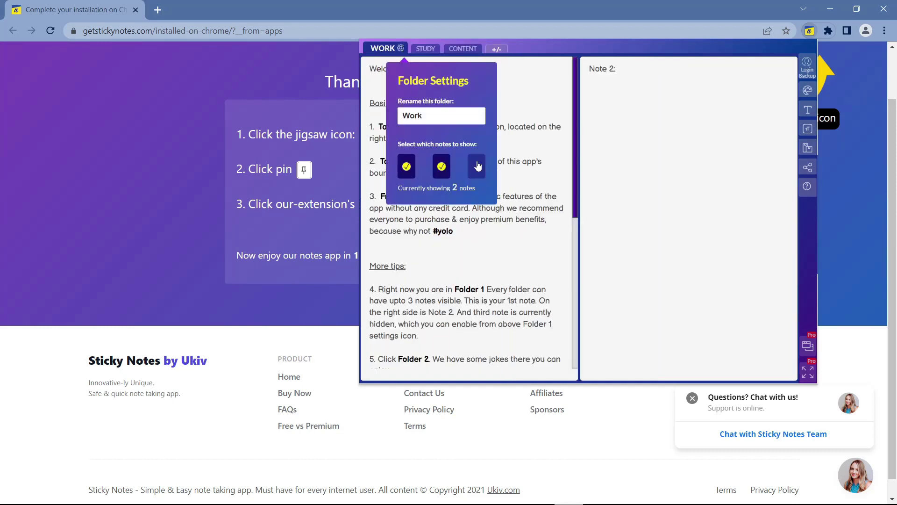
left_click(425, 48)
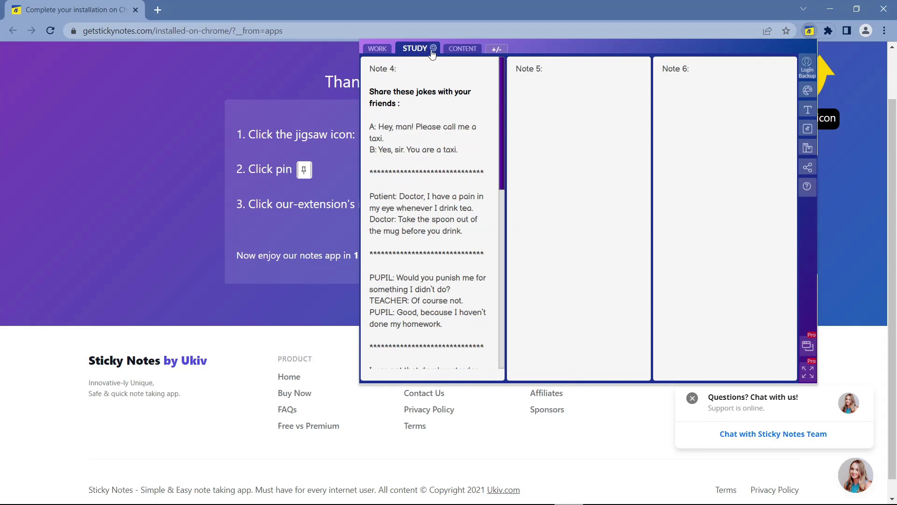
left_click(433, 49)
left_click(477, 166)
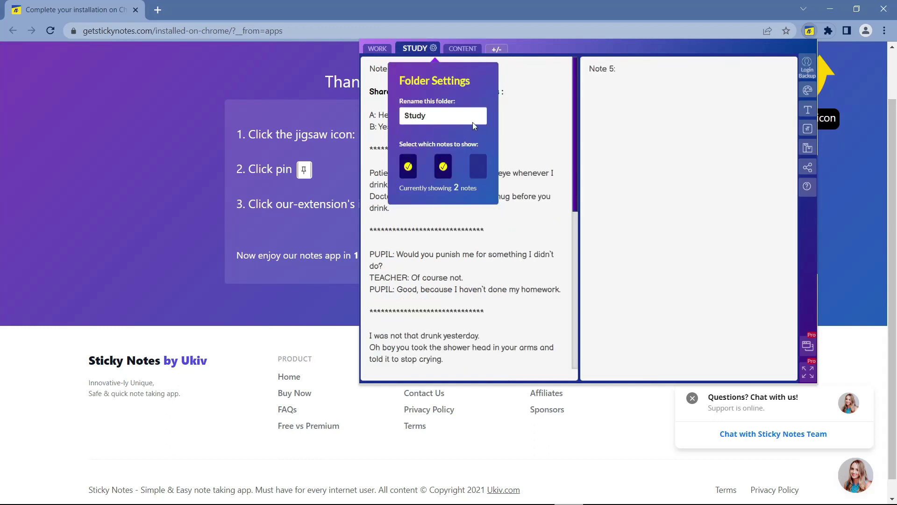
left_click(463, 49)
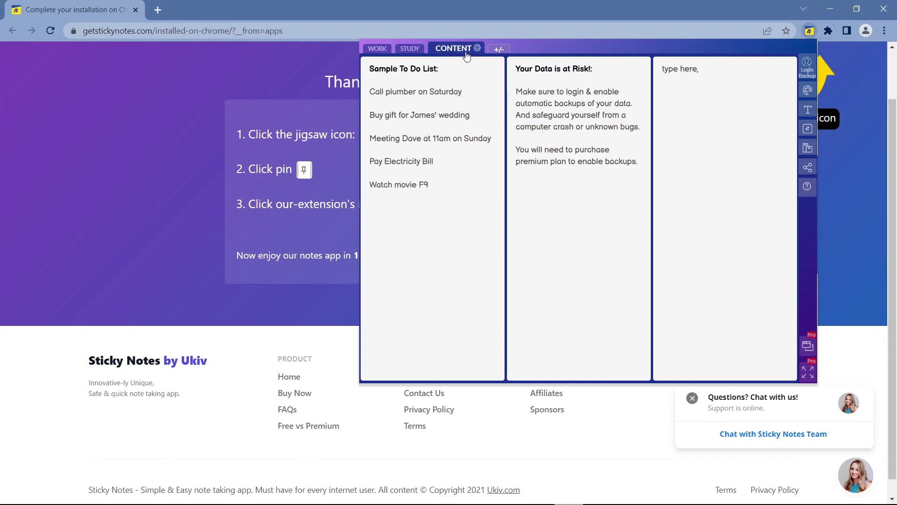
left_click(466, 53)
left_click(491, 165)
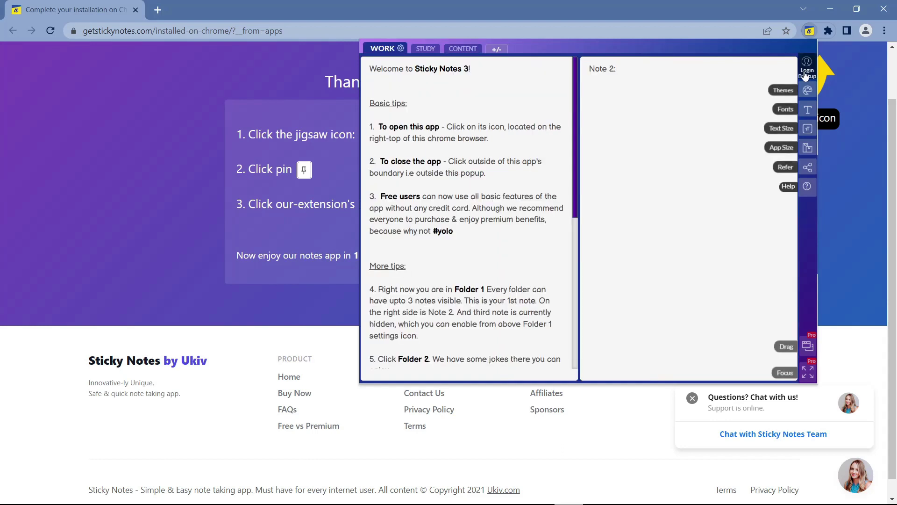
left_click(809, 92)
- Try the Dark Mode, Sunset and Grayscale themes, settling on Blue
left_click(597, 133)
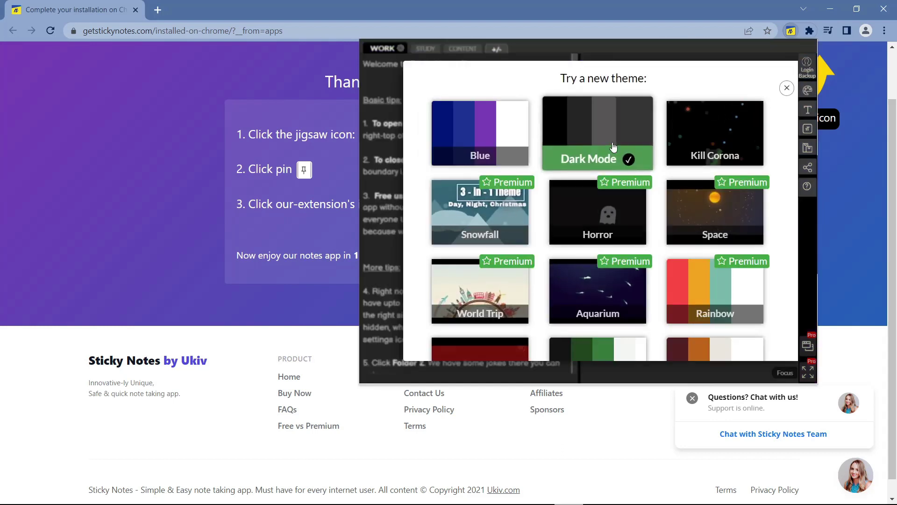
scroll(710, 211, "down", 3)
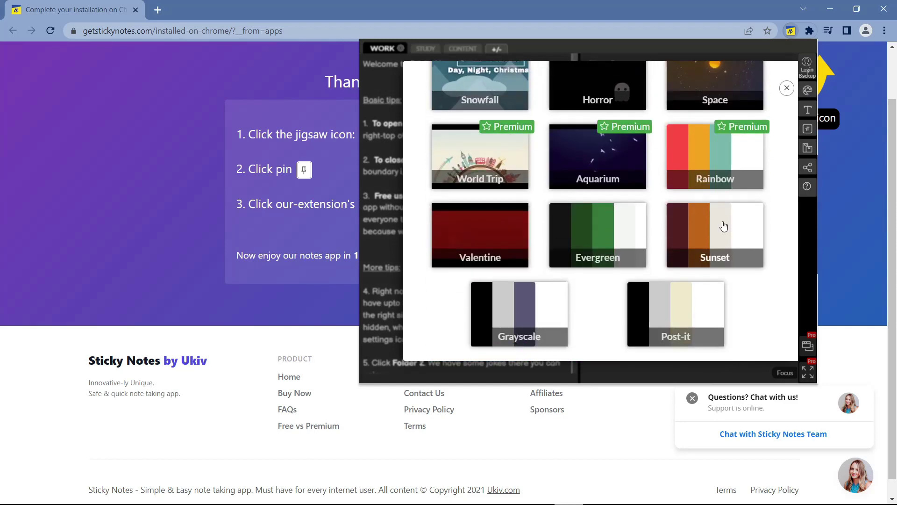
left_click(723, 226)
left_click(519, 311)
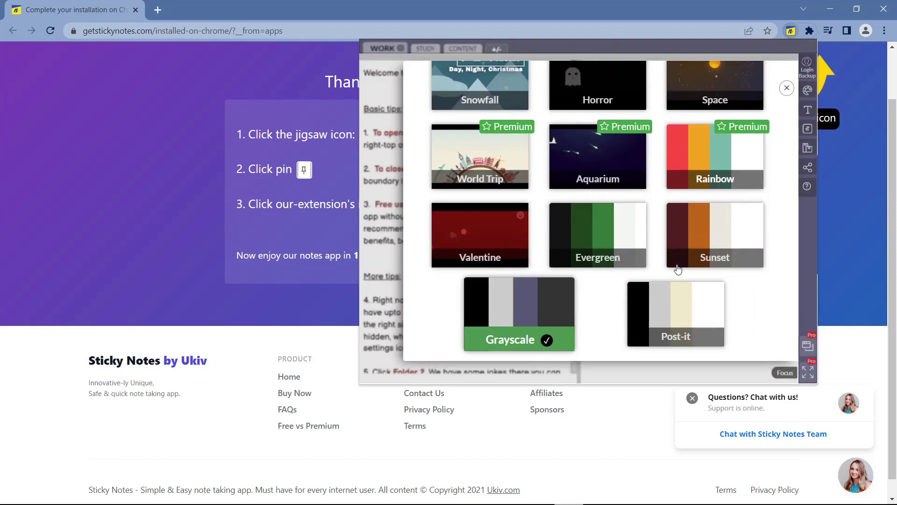
scroll(681, 263, "up", 3)
left_click(486, 131)
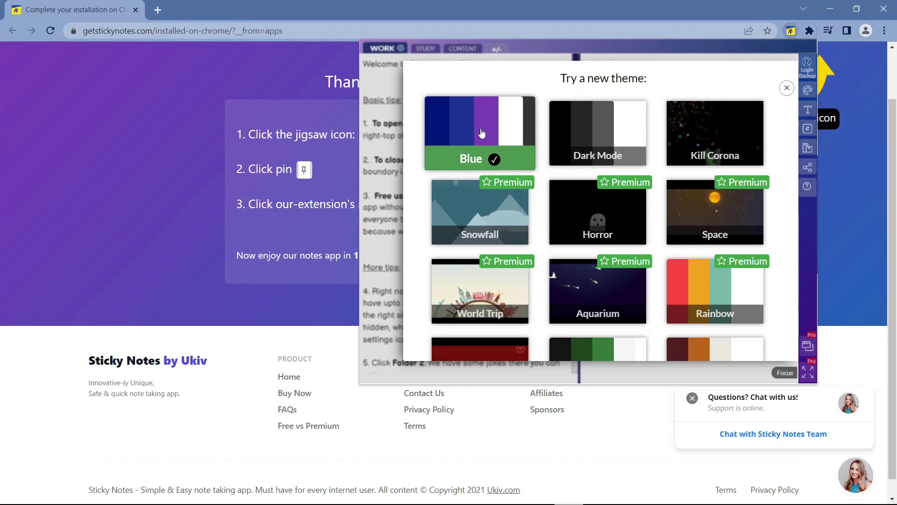
left_click(786, 89)
- Set the note text size to Small
left_click(807, 109)
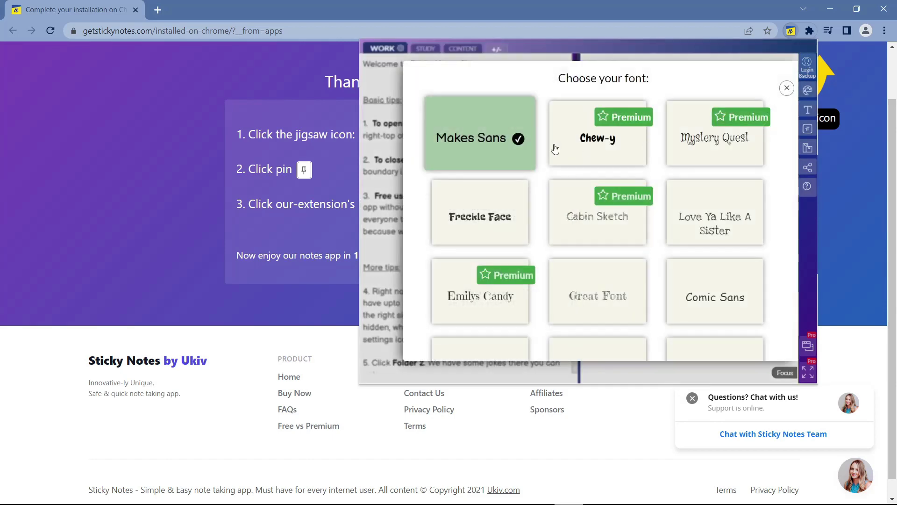
scroll(640, 176, "down", 5)
left_click(622, 155)
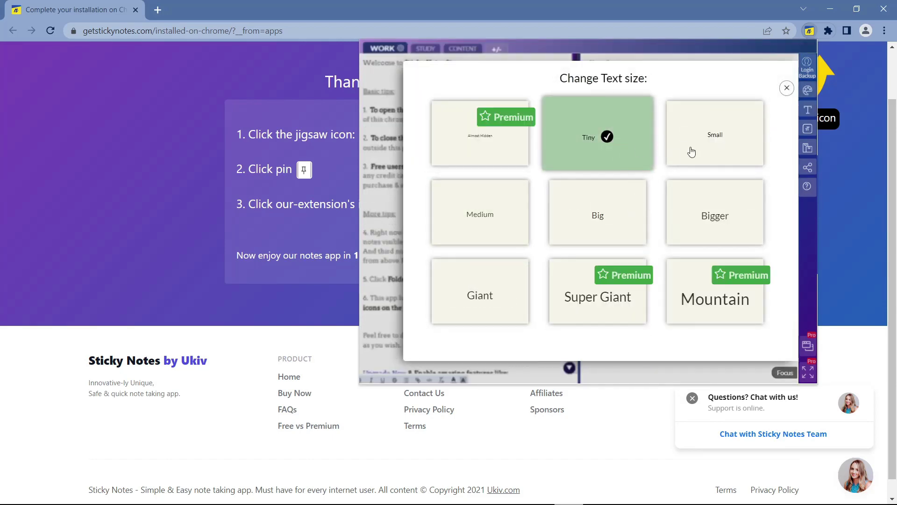
left_click(691, 150)
left_click(786, 88)
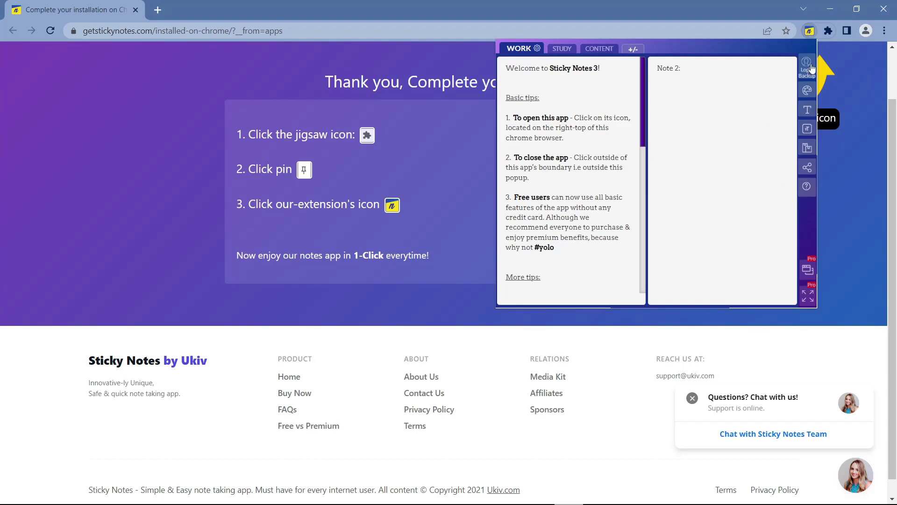
- Set the notes popup size to Big after trying Tiny and Compact
left_click(807, 148)
left_click(630, 150)
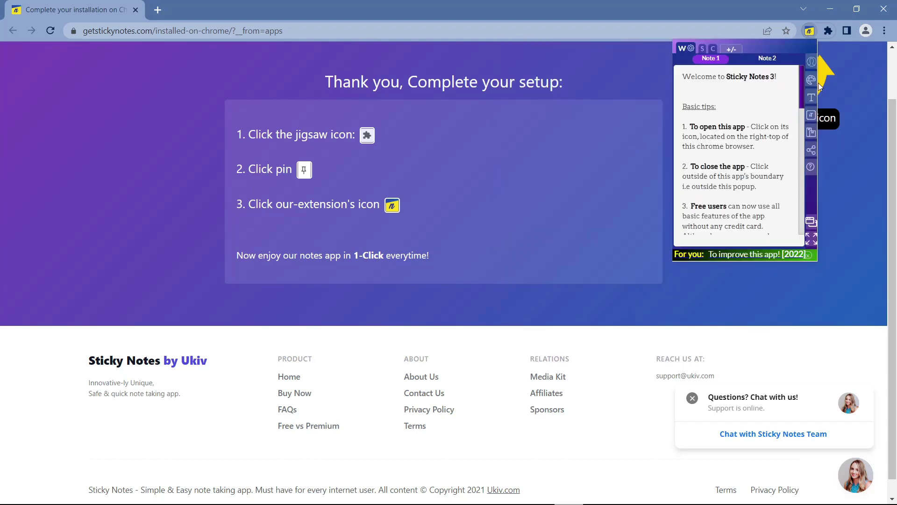
left_click(811, 150)
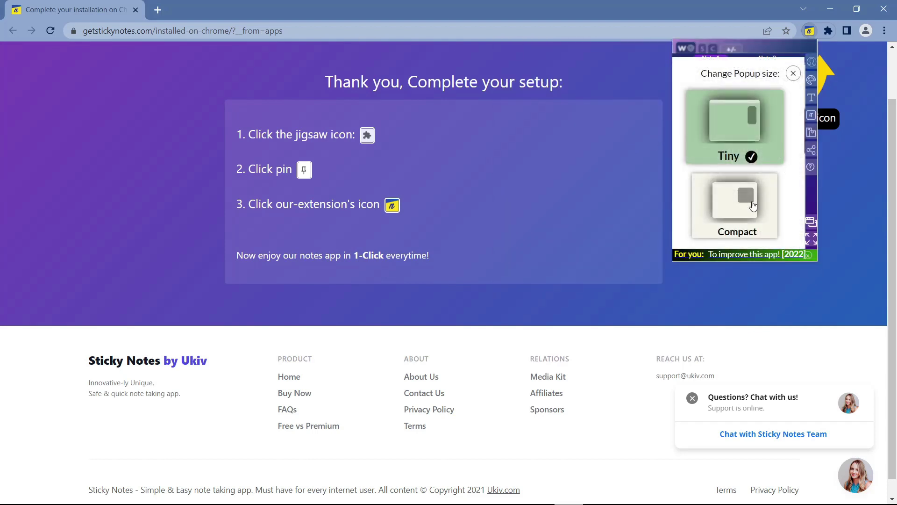
left_click(752, 205)
left_click(808, 147)
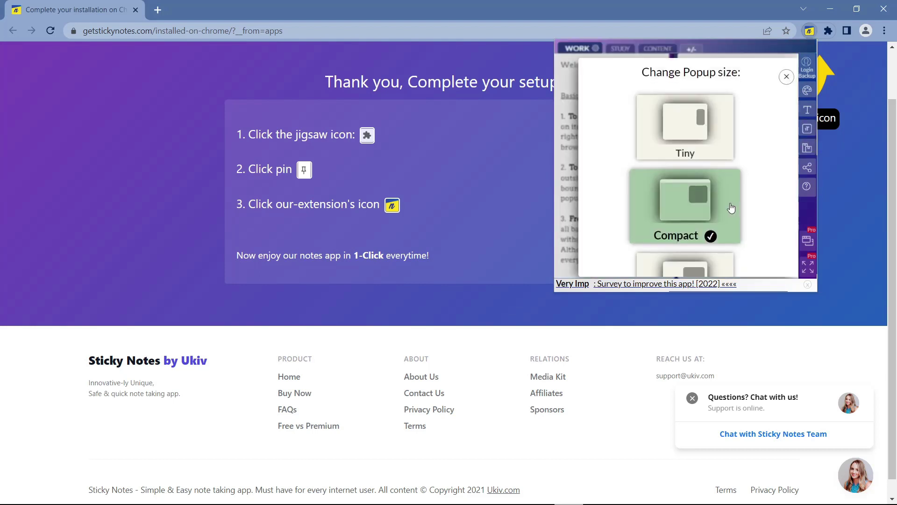
scroll(731, 208, "down", 3)
left_click(717, 226)
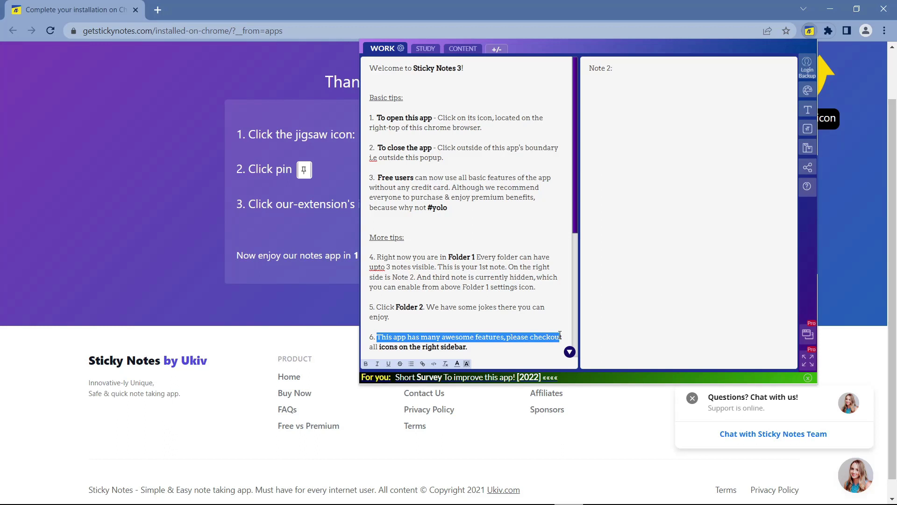
- Make the selected sentence bold and orange-red, trying and undoing underline and list formatting
left_click(365, 364)
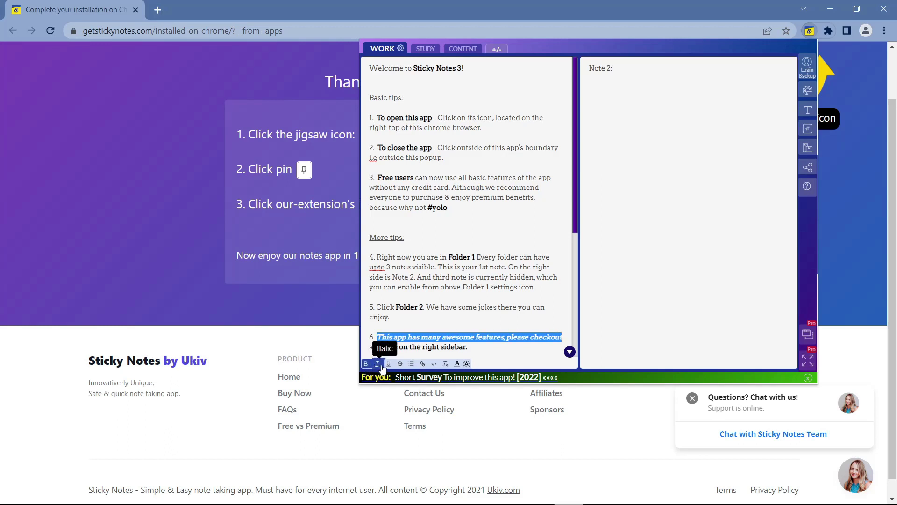
left_click(388, 364)
left_click(387, 364)
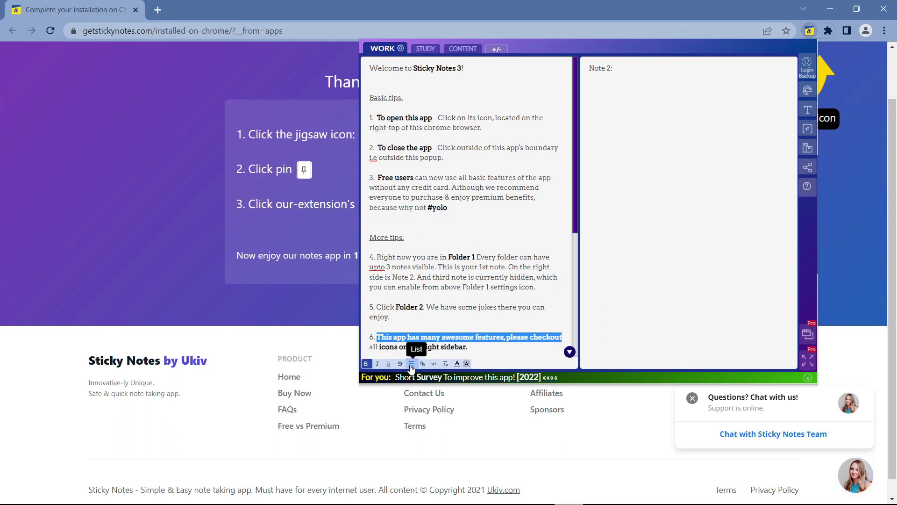
left_click(411, 364)
left_click(411, 364)
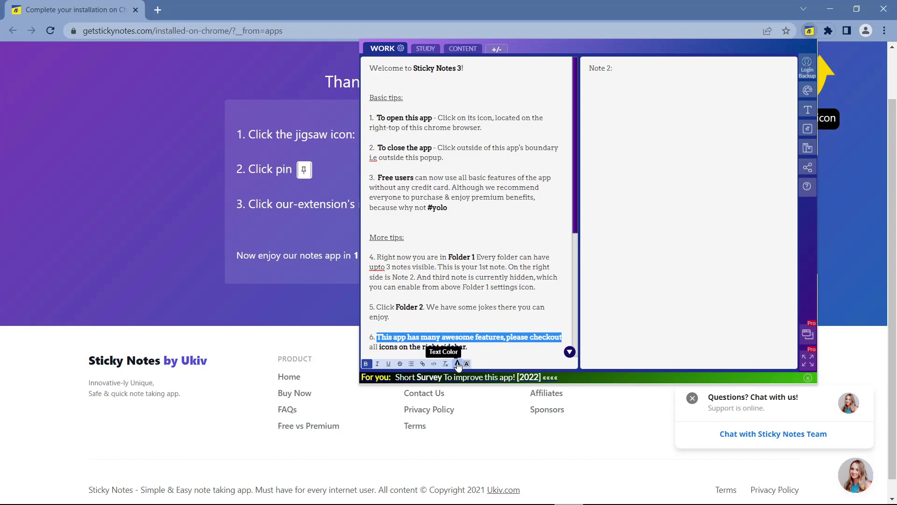
left_click(457, 364)
left_click(441, 349)
left_click(521, 344)
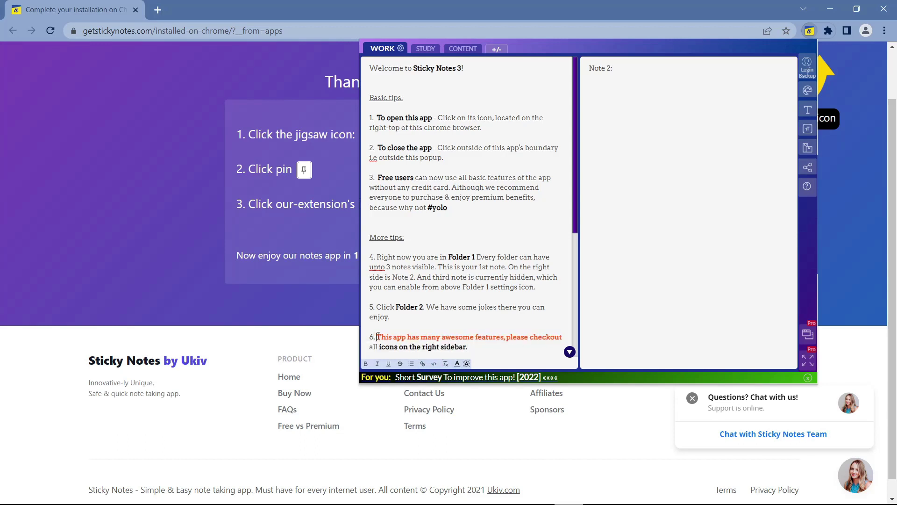
- Highlight the line 'This app has many awesome features, please checkout' in yellow
left_click_drag(377, 337, 588, 342)
left_click(468, 364)
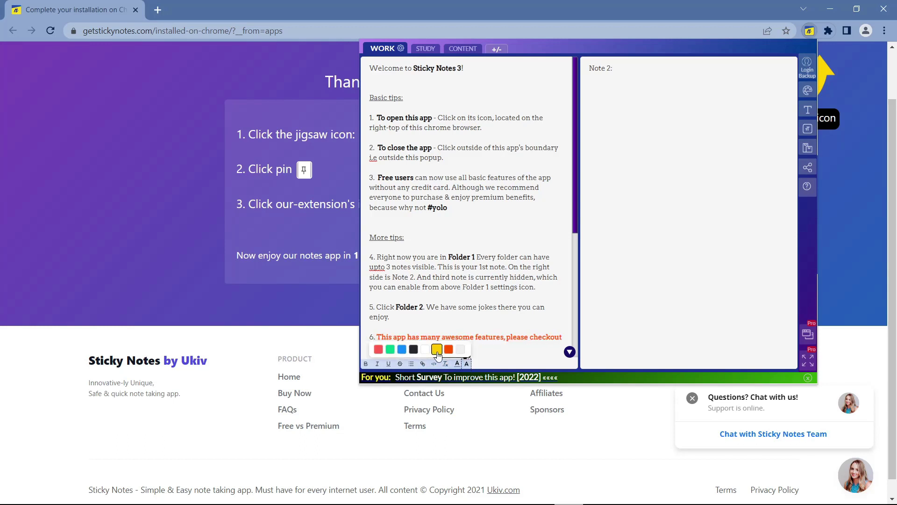
left_click(437, 349)
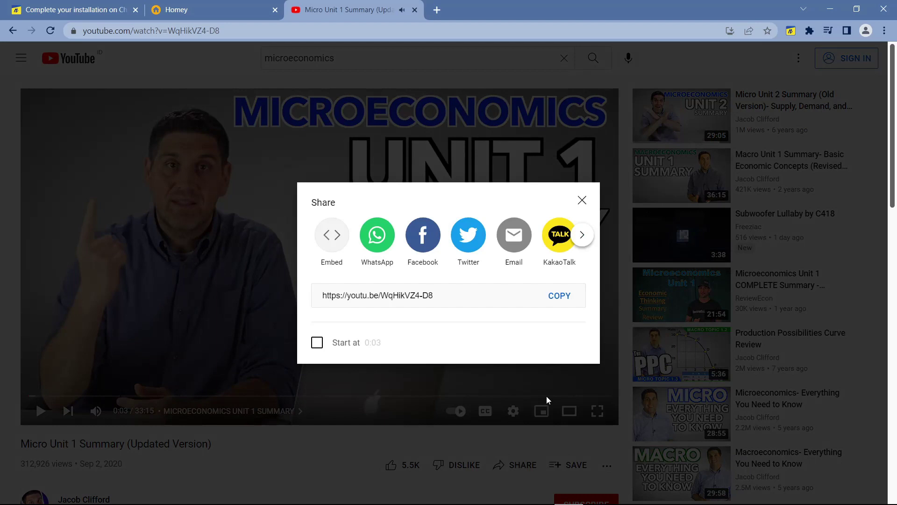
- Copy the YouTube video's short share link and delete the old pasted link from Note 2
left_click(559, 296)
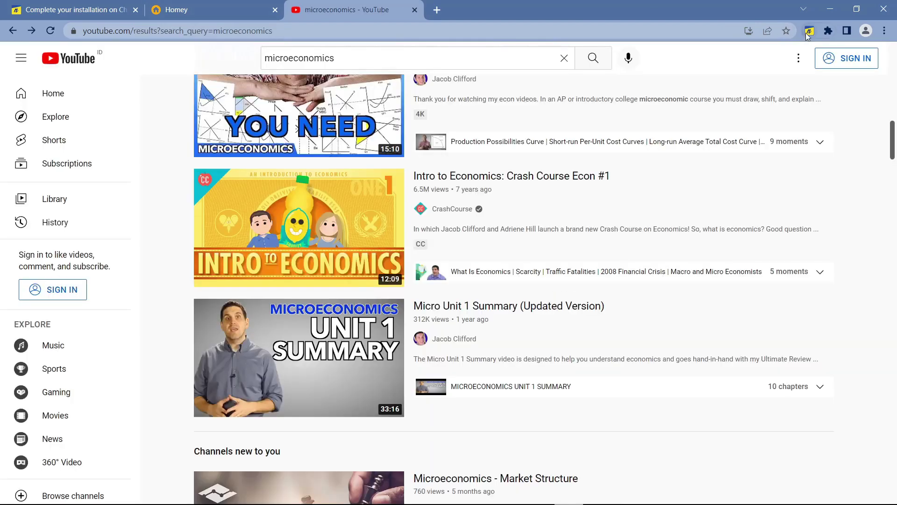
left_click(809, 30)
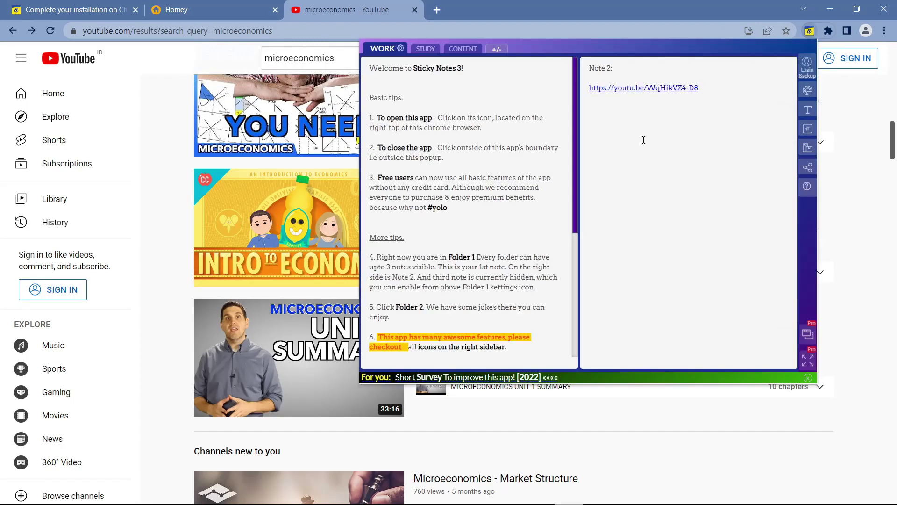
left_click_drag(727, 109, 564, 82)
key("BackSpace")
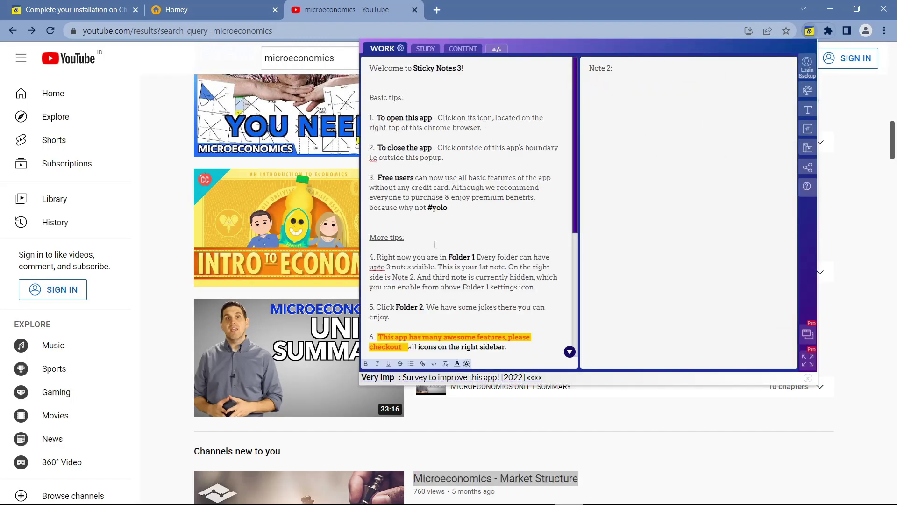
- Link 'icons on the right sidebar' in Note 1 to the YouTube URL, then add Kami to Chrome
scroll(491, 249, "down", 3)
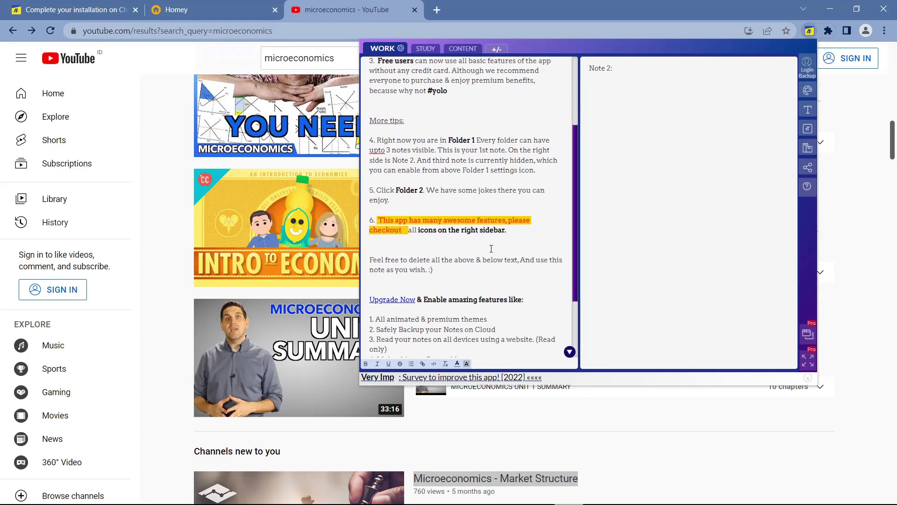
left_click(422, 363)
right_click(458, 243)
left_click(472, 335)
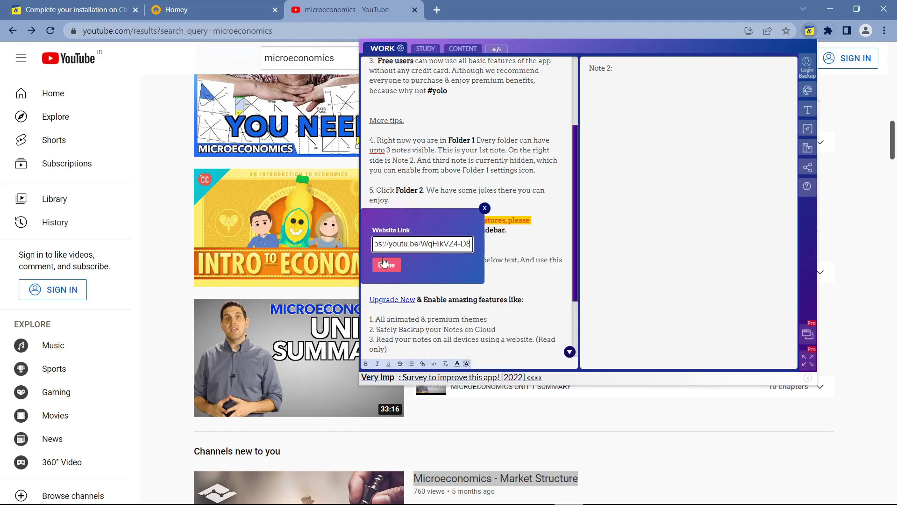
left_click(386, 264)
scroll(543, 153, "down", 5)
left_click(485, 139)
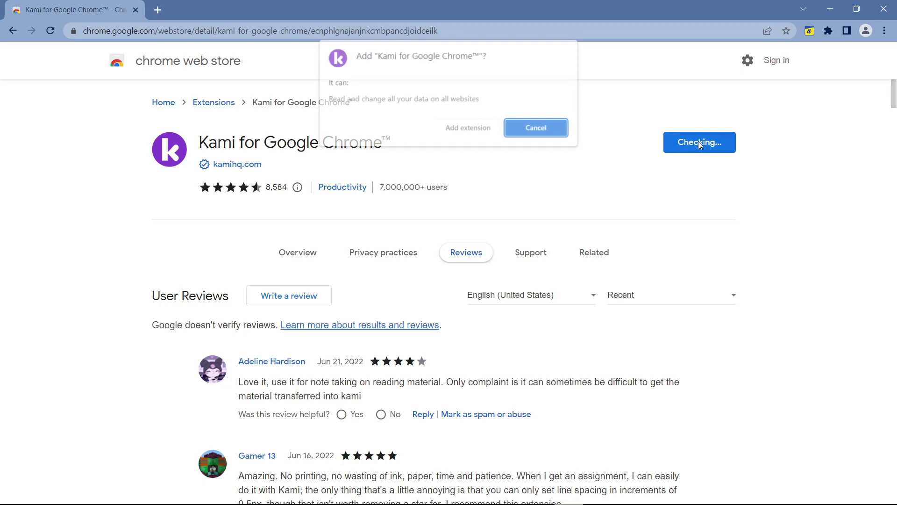
left_click(471, 133)
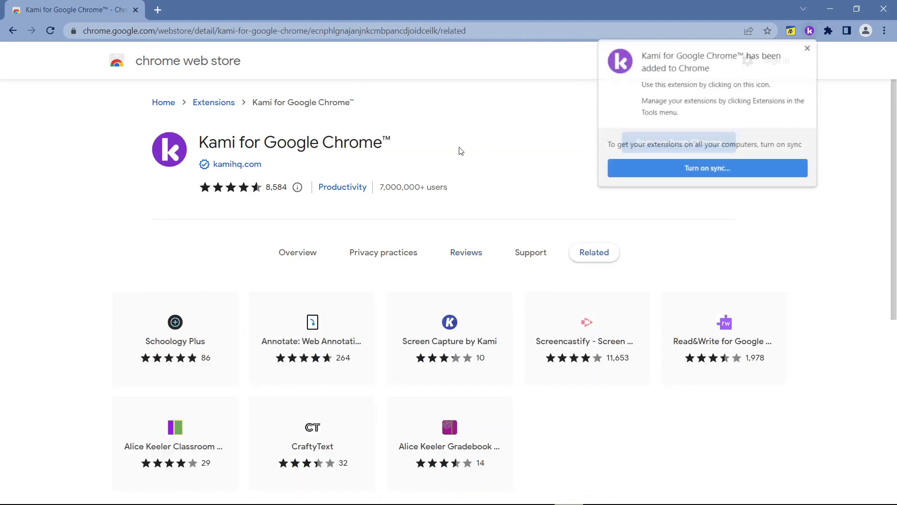
- Launch Kami, sign in with the Google account, and choose Personal as the usage
left_click(808, 48)
left_click(828, 31)
left_click(710, 185)
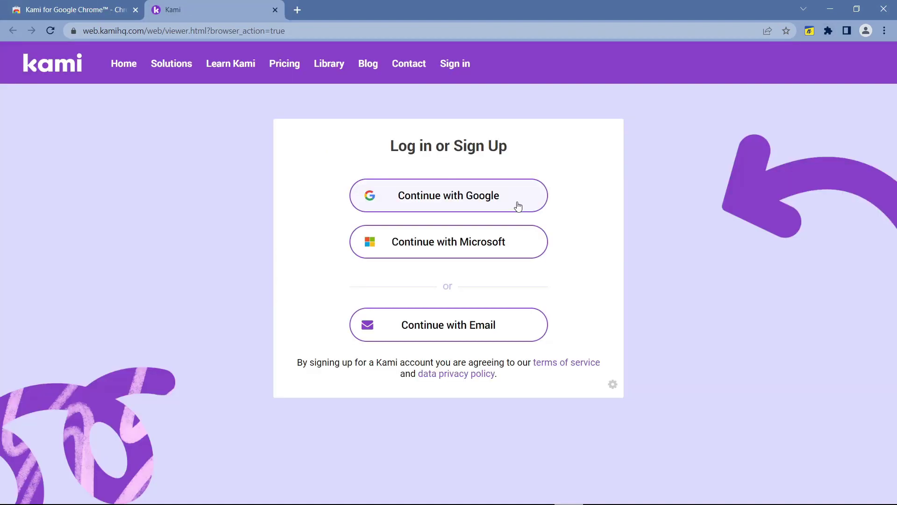
left_click(517, 205)
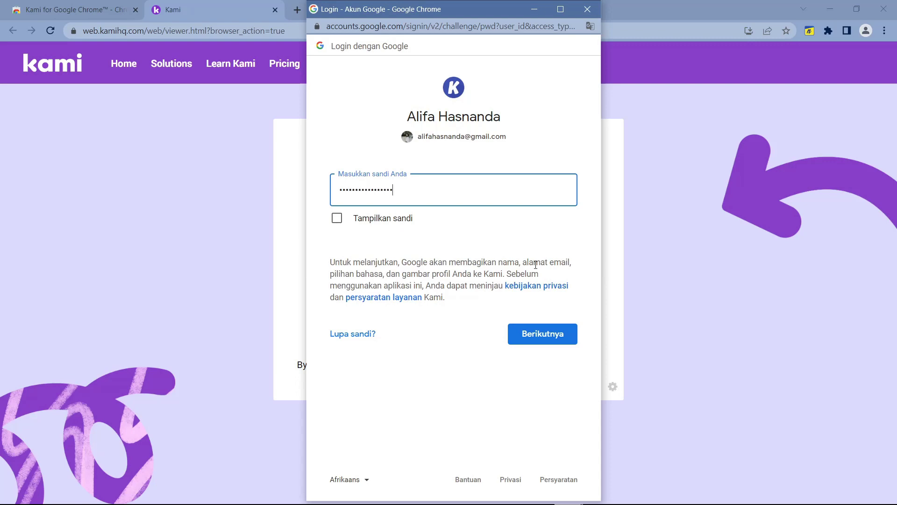
left_click(542, 334)
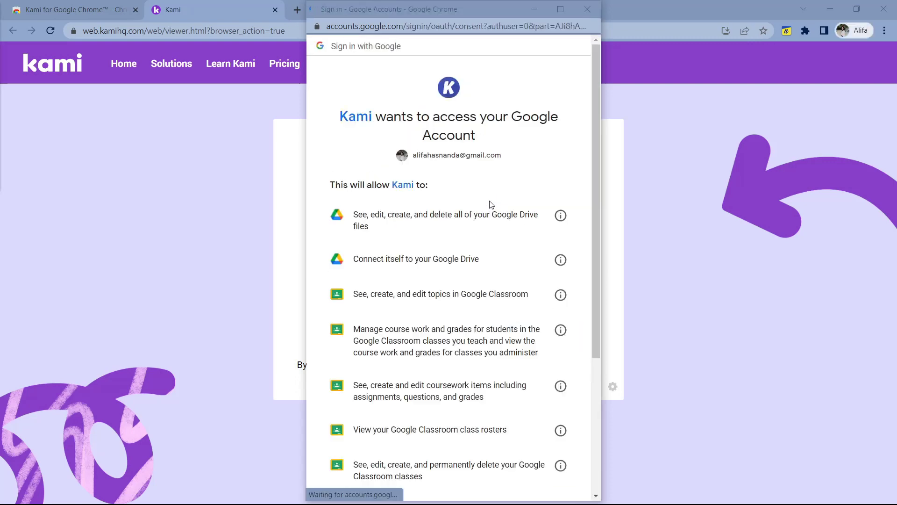
scroll(491, 205, "down", 5)
left_click(484, 422)
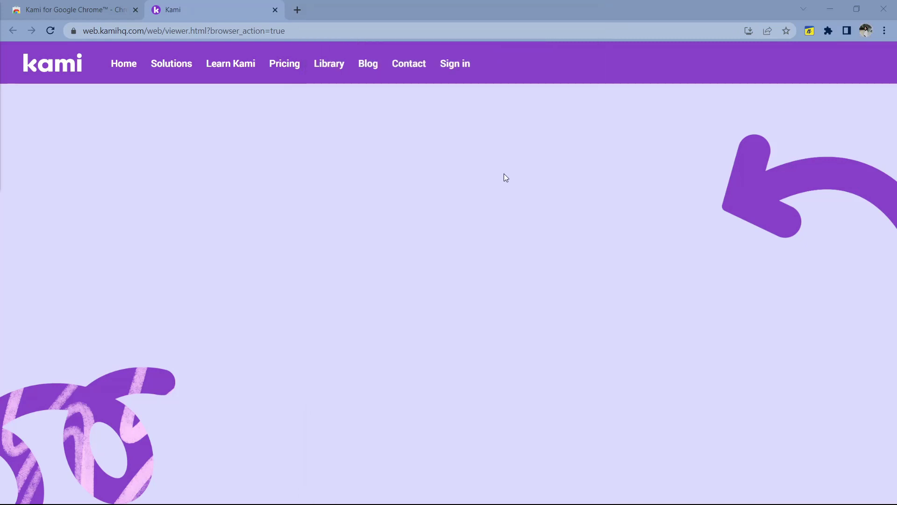
left_click(462, 312)
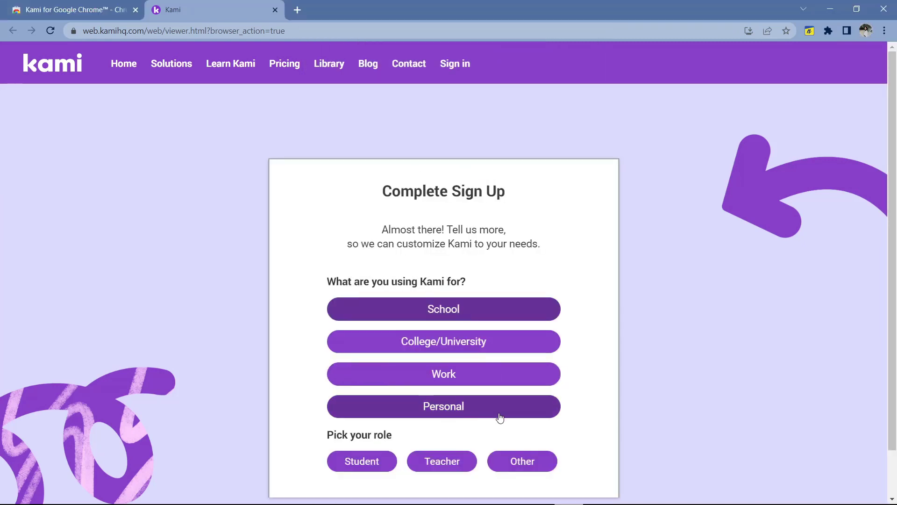
left_click(500, 416)
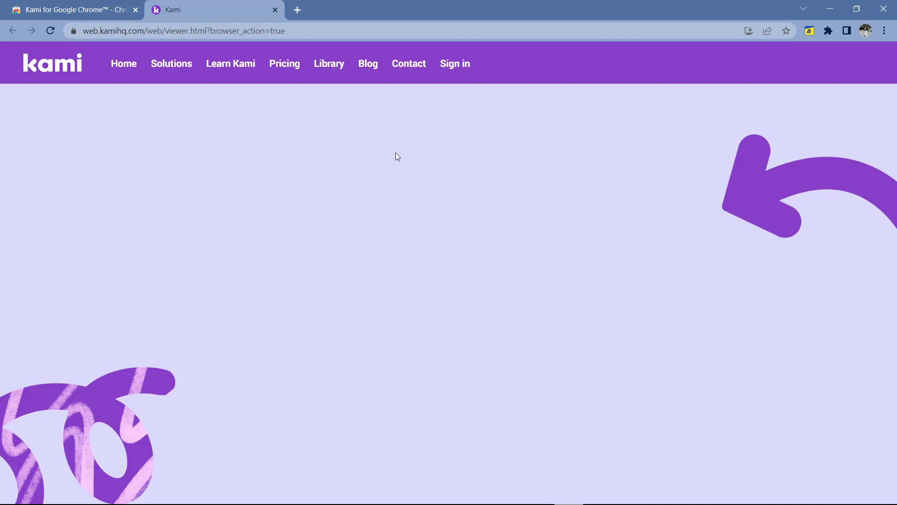
left_click(485, 372)
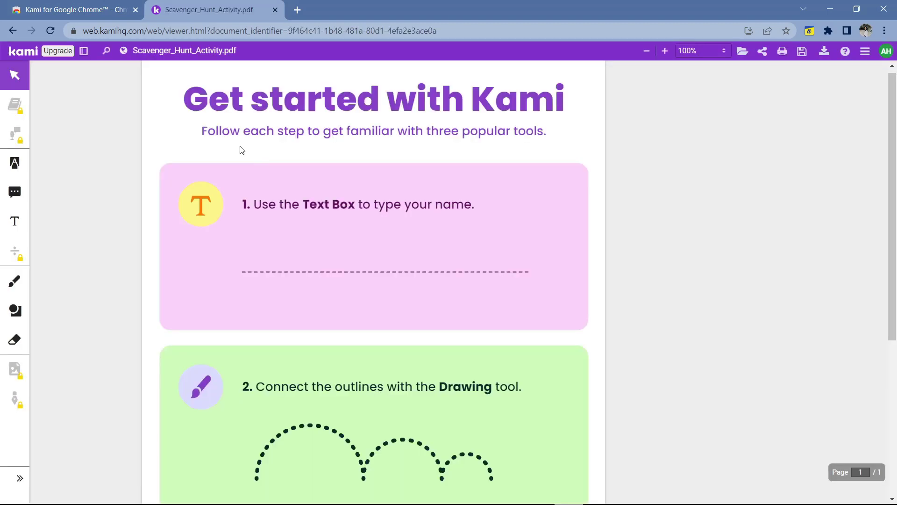
- Add a text box across item 1's name line in Scavenger_Hunt_Activity.pdf with size 30
scroll(441, 184, "down", 1)
key("t")
left_click(240, 186)
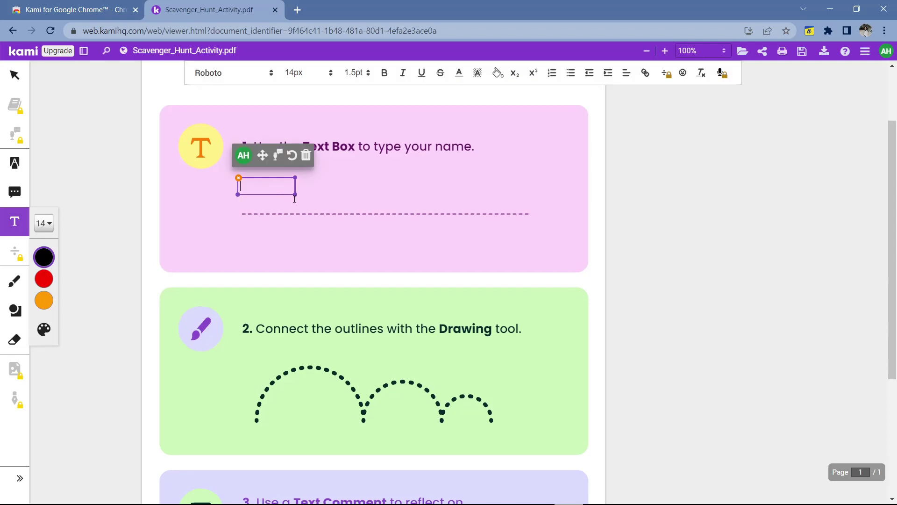
left_click_drag(295, 199, 521, 211)
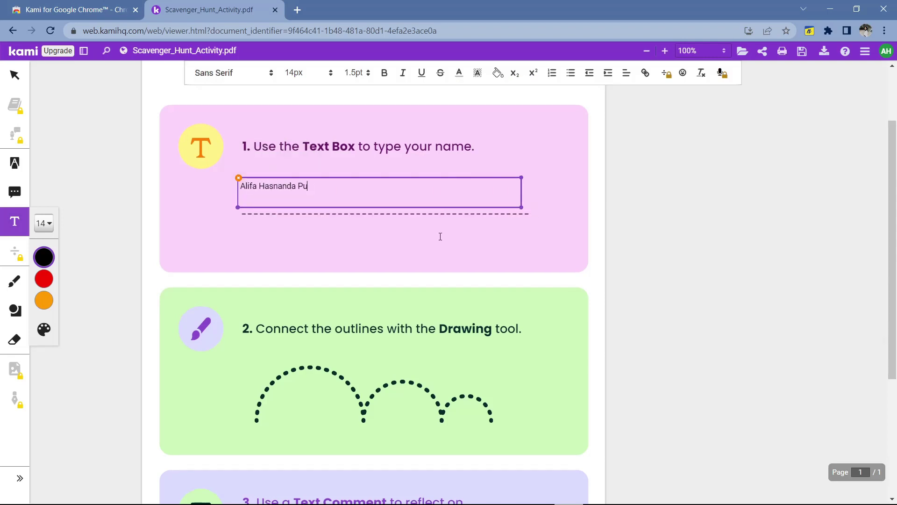
left_click(43, 223)
left_click(101, 328)
scroll(224, 280, "down", 3)
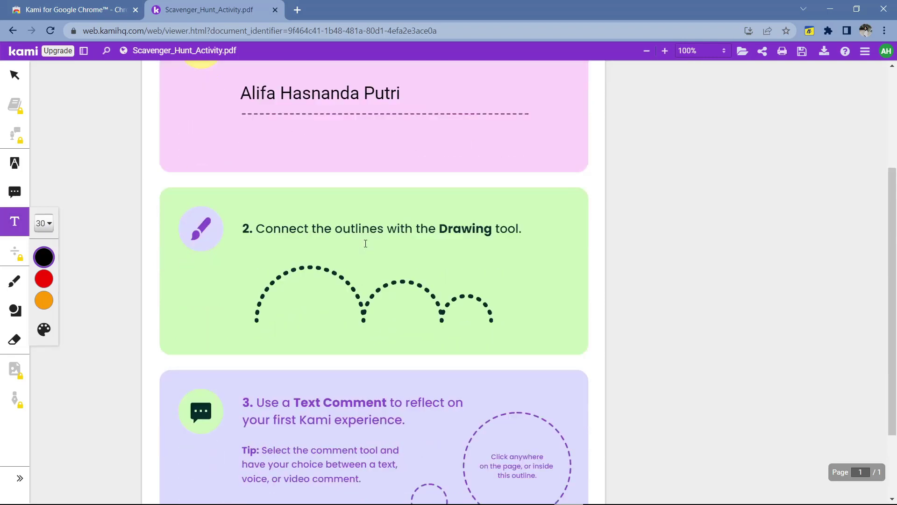
- Select the freehand Drawing tool and review the colour palette, keeping the colour black
scroll(223, 280, "down", 1)
left_click(14, 281)
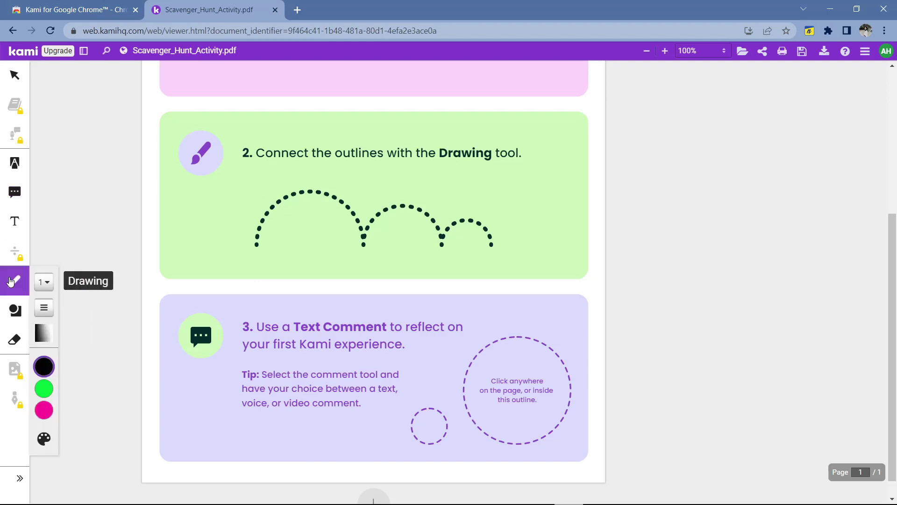
mouse_move(44, 366)
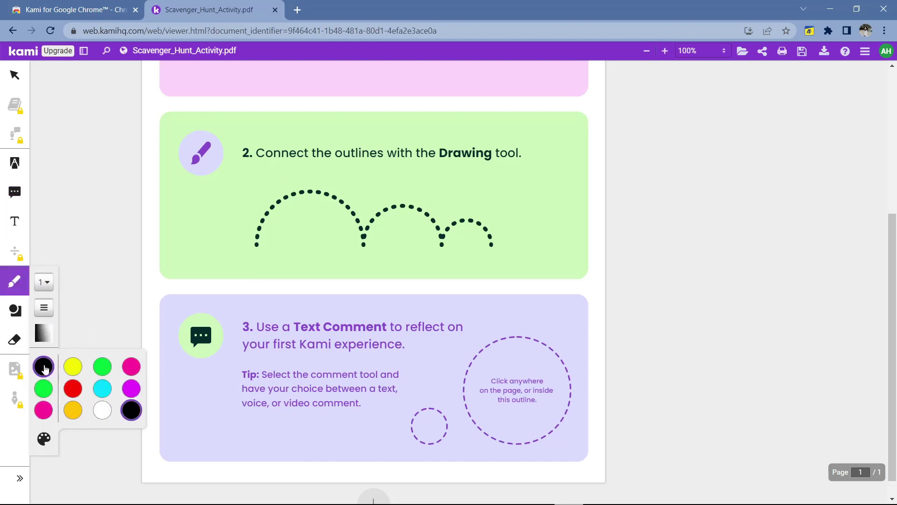
left_click(44, 438)
left_click(532, 171)
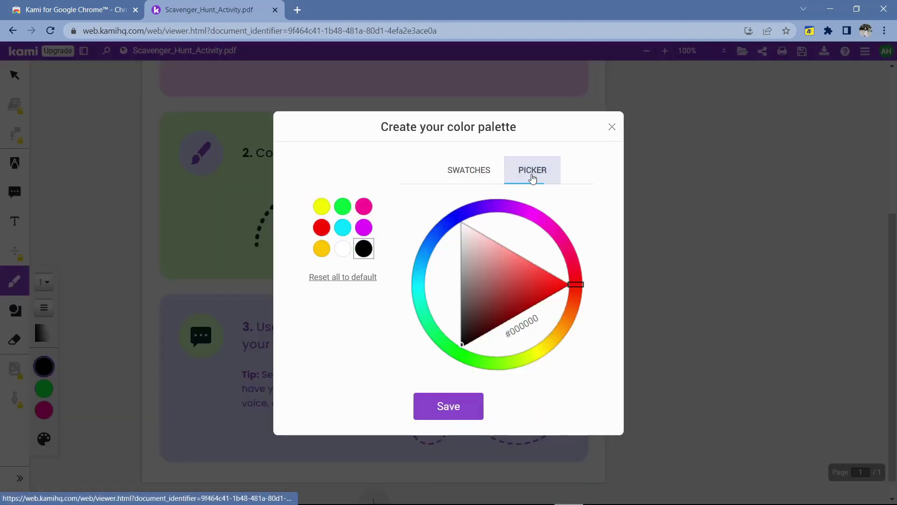
left_click(491, 172)
scroll(587, 295, "down", 5)
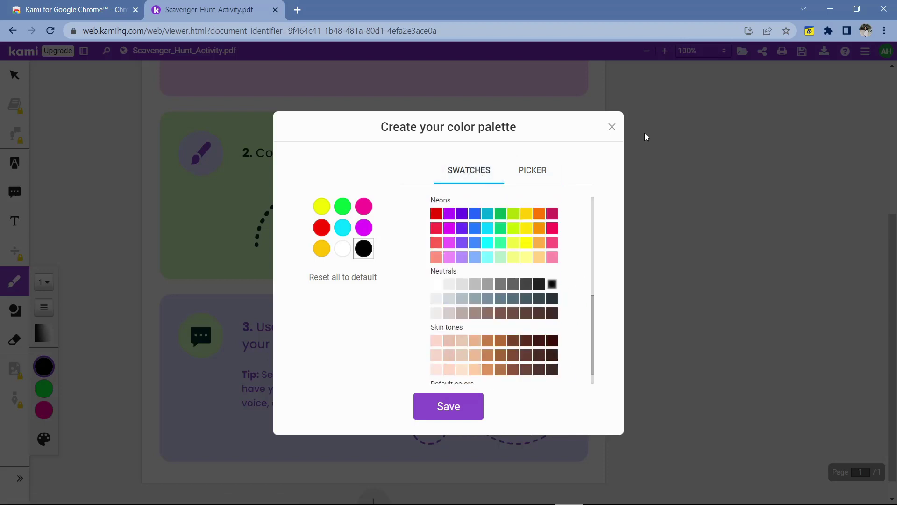
left_click(611, 127)
- Set the stroke thickness to 2 and adjust the stroke opacity for tracing task 2's arcs
left_click(44, 282)
left_click(114, 361)
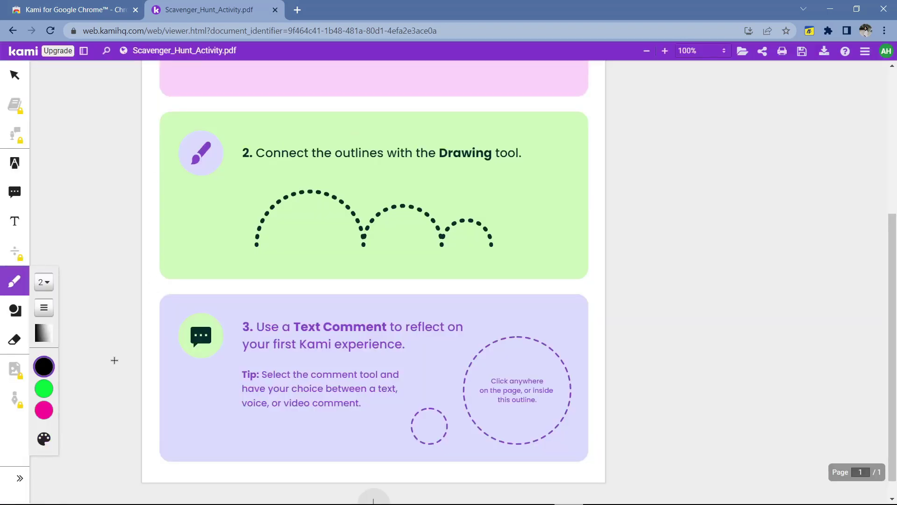
left_click(44, 332)
left_click(71, 383)
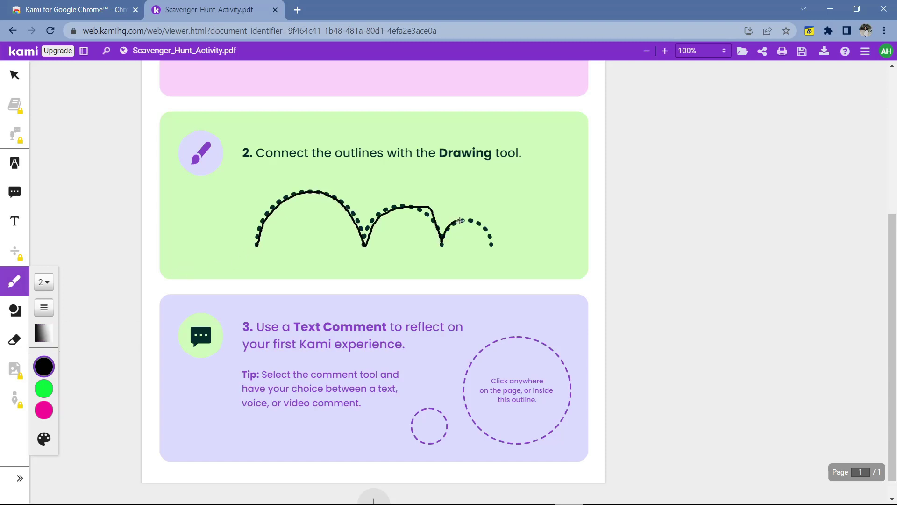
scroll(489, 257, "down", 1)
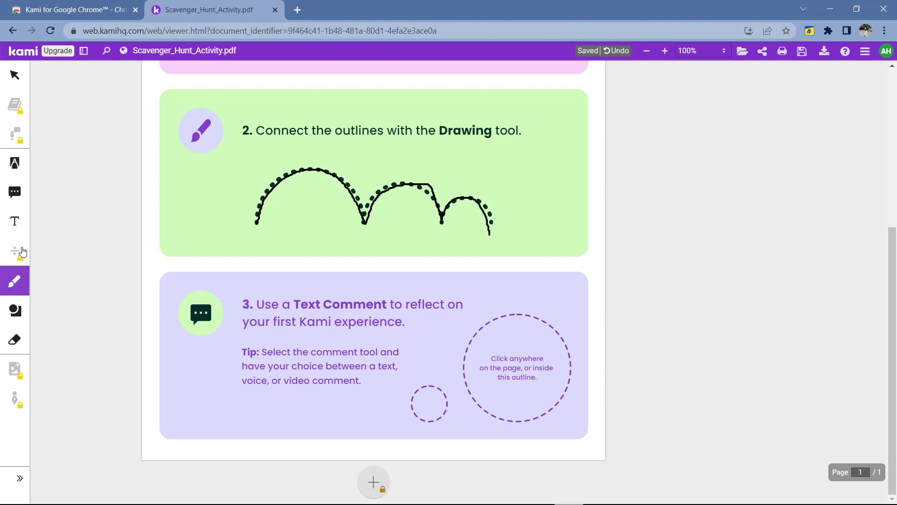
- Post a text comment reading 'Good!' inside task 3's dashed circle
left_click(15, 192)
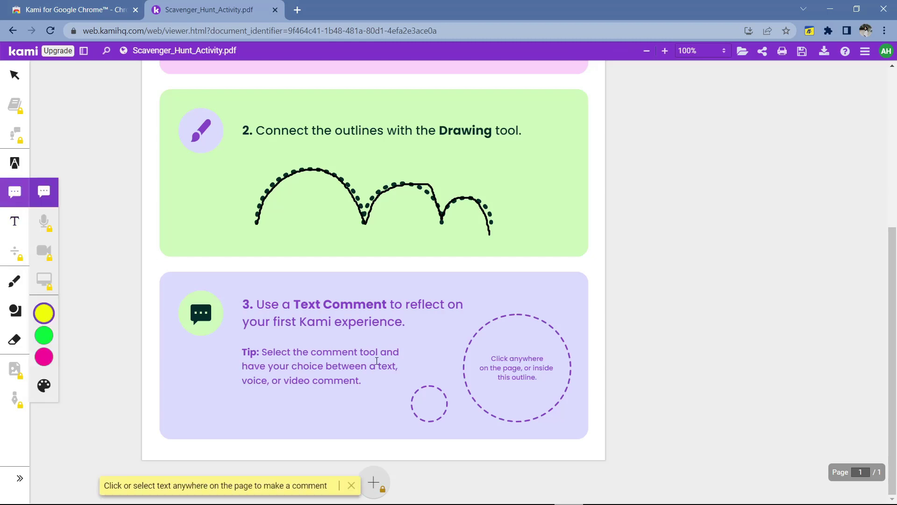
left_click(507, 368)
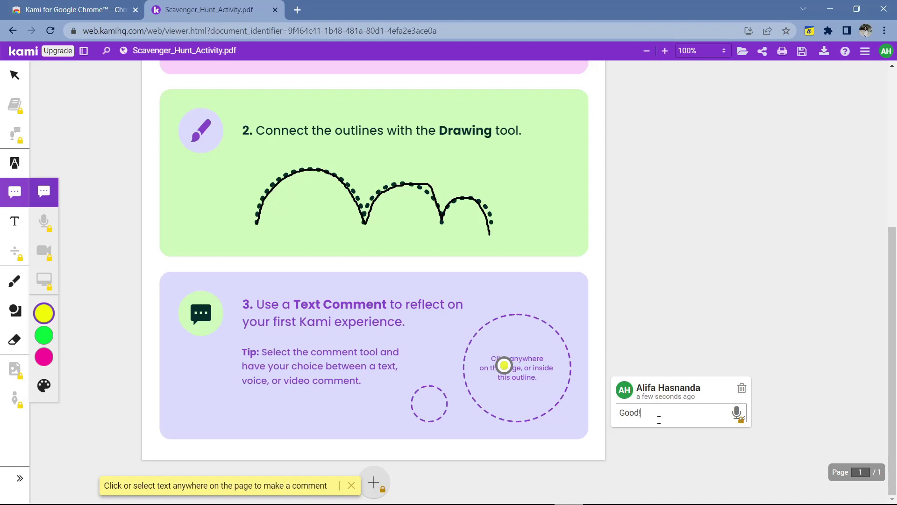
key("Return")
- Move the comment marker beside the task 3 heading and recolour it yellow
mouse_move(503, 365)
left_mouse_down()
mouse_move(562, 321)
mouse_move(418, 324)
left_mouse_up()
left_click(421, 319)
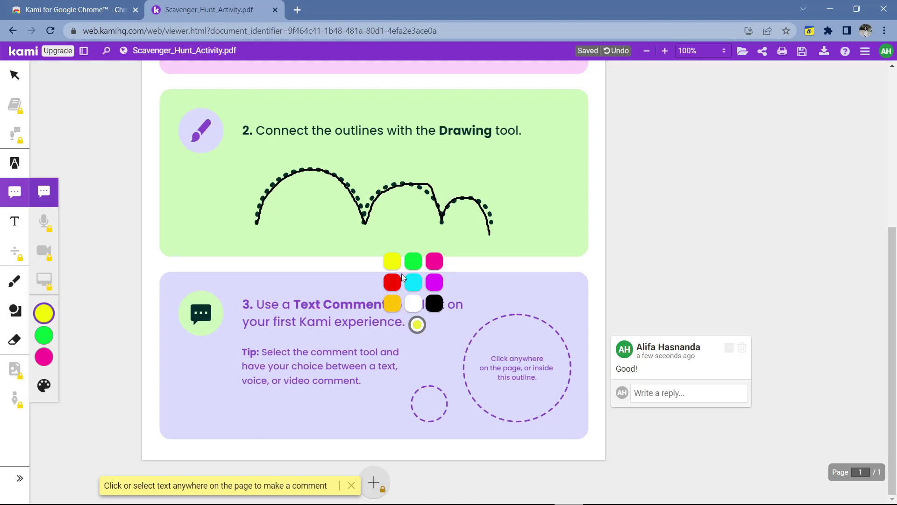
left_click(416, 267)
left_click(395, 280)
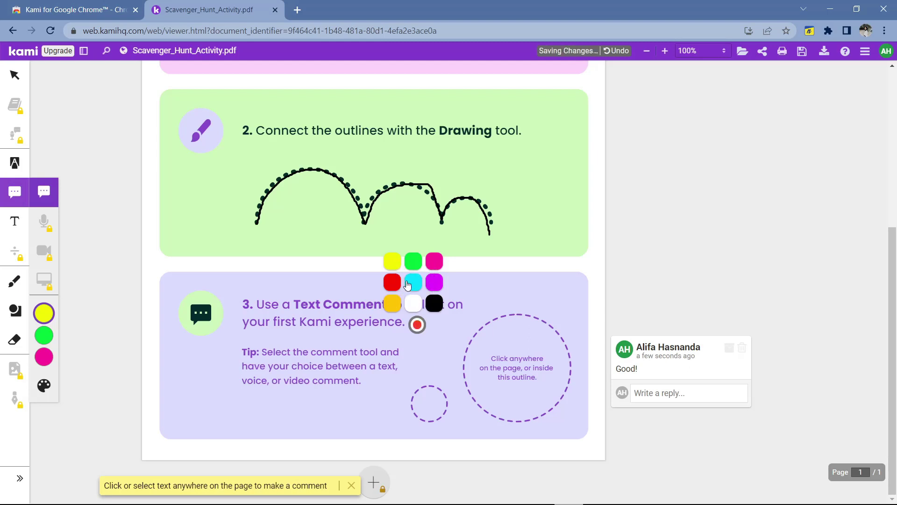
left_click(397, 270)
left_click(14, 78)
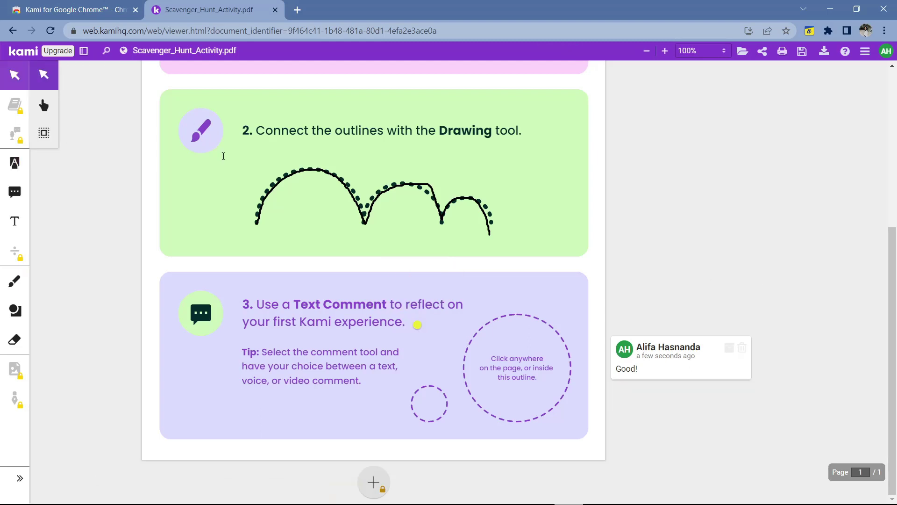
scroll(225, 157, "up", 4)
left_click(244, 170)
left_click_drag(404, 163, 229, 168)
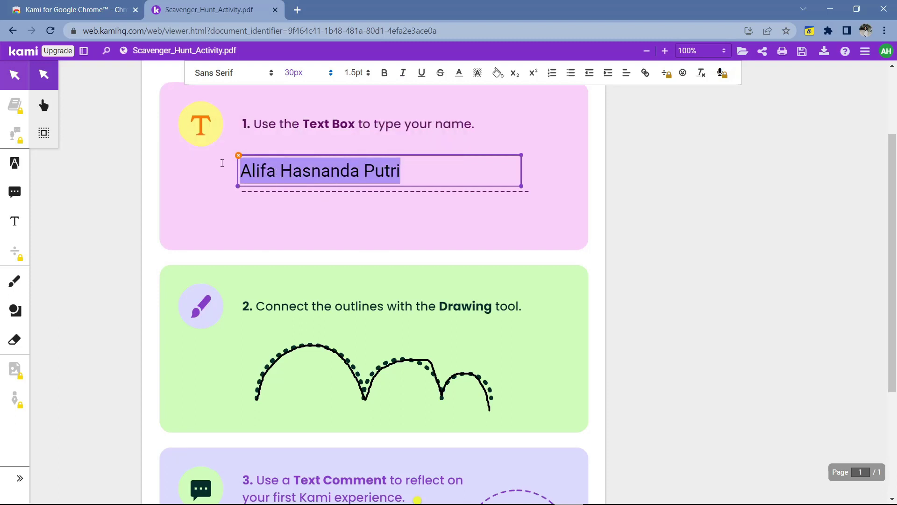
left_click(232, 72)
left_click(307, 72)
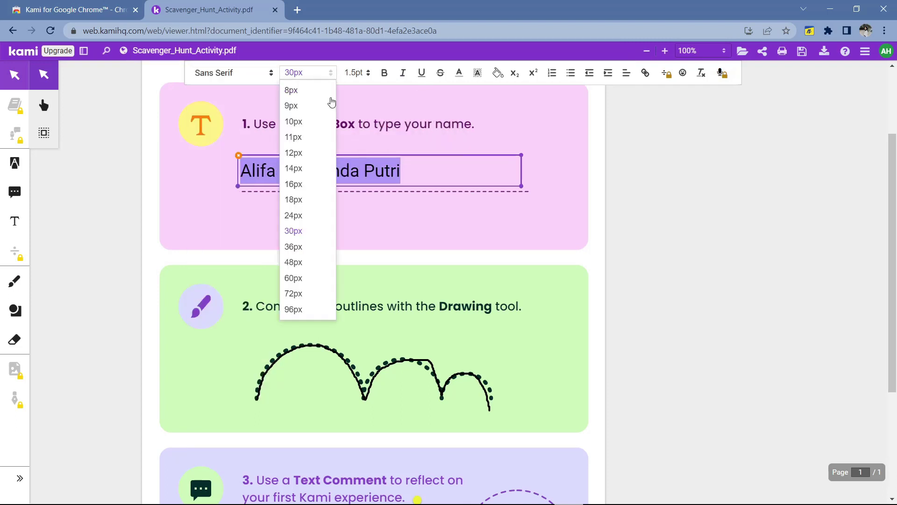
left_click(386, 73)
left_click(385, 72)
left_click(385, 73)
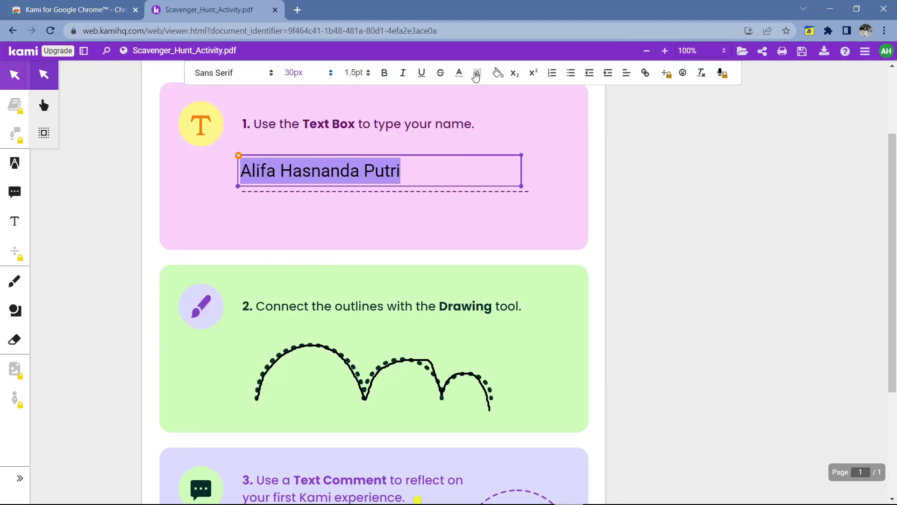
left_click(477, 73)
left_click(513, 99)
left_click(477, 73)
left_click(515, 87)
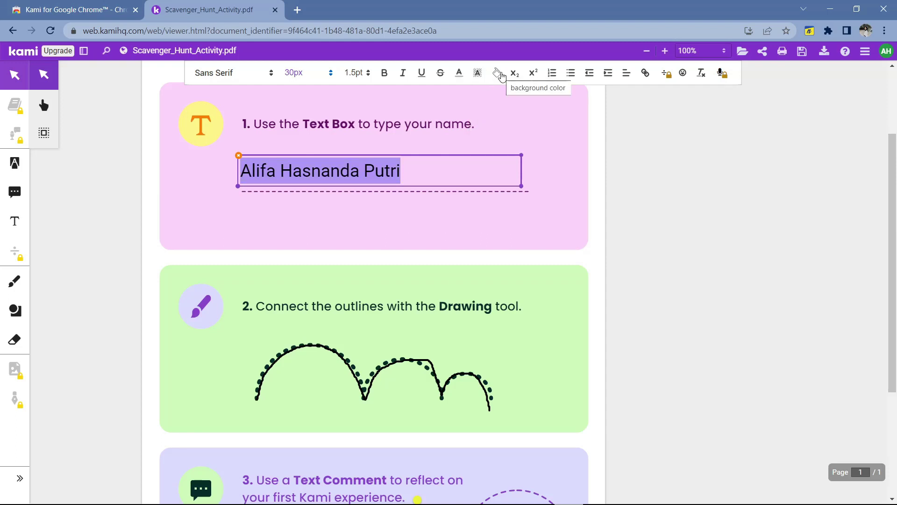
left_click(497, 72)
left_click(534, 99)
left_click(198, 244)
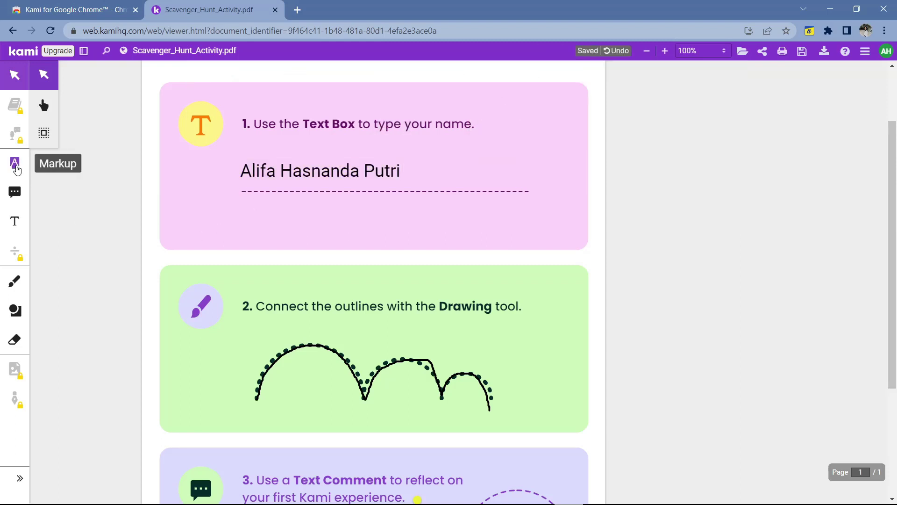
- Text-highlight the step 1 instruction line and box-highlight the step 2 instruction line
left_click(16, 167)
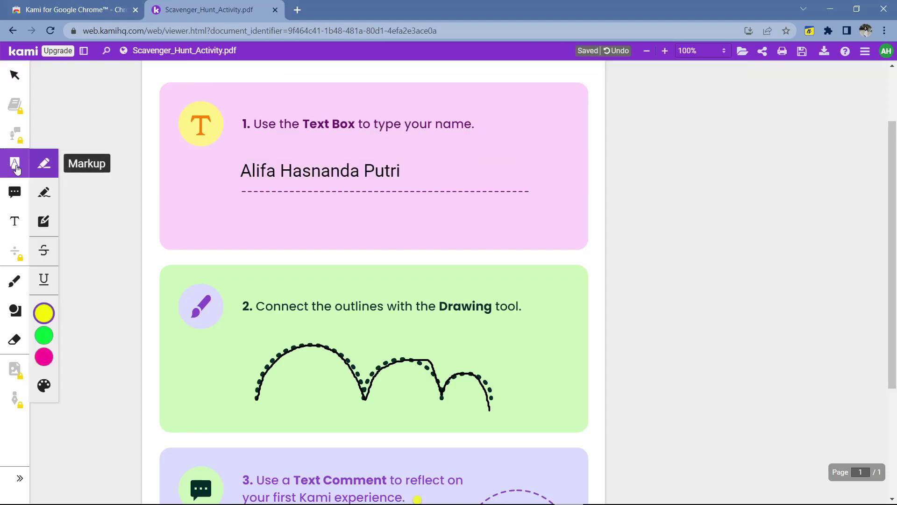
left_click(44, 197)
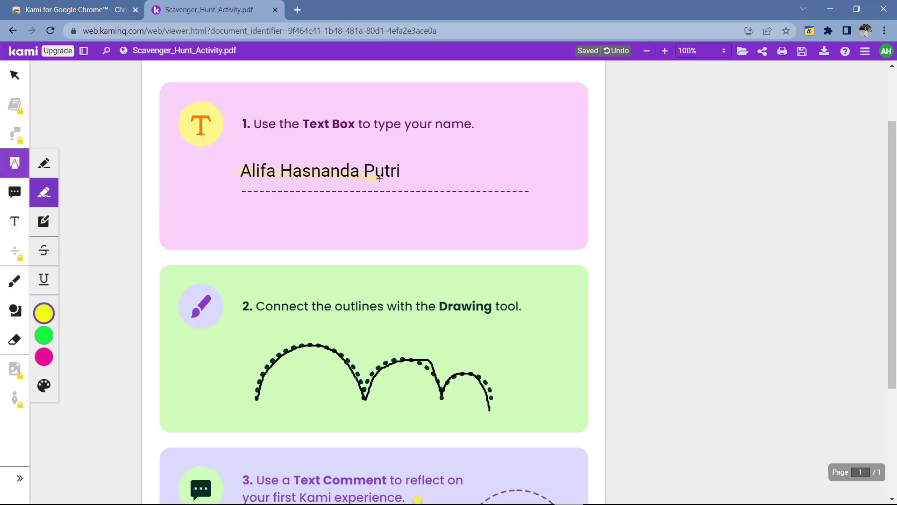
left_click(45, 168)
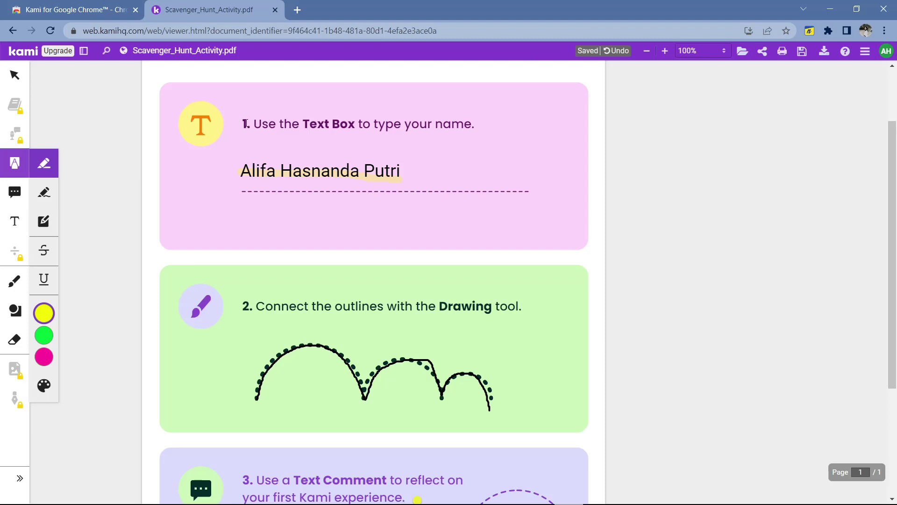
mouse_move(285, 124)
left_mouse_down()
mouse_move(480, 123)
mouse_move(487, 144)
left_mouse_up()
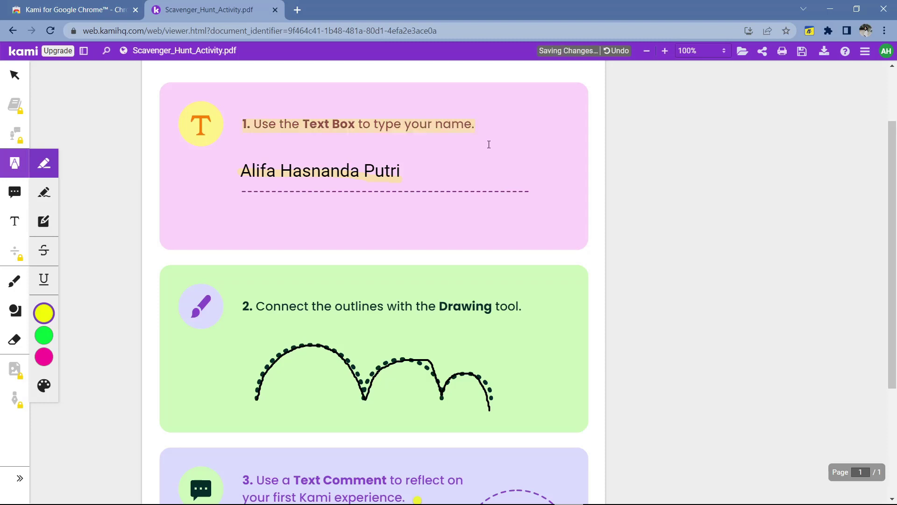
left_click(44, 221)
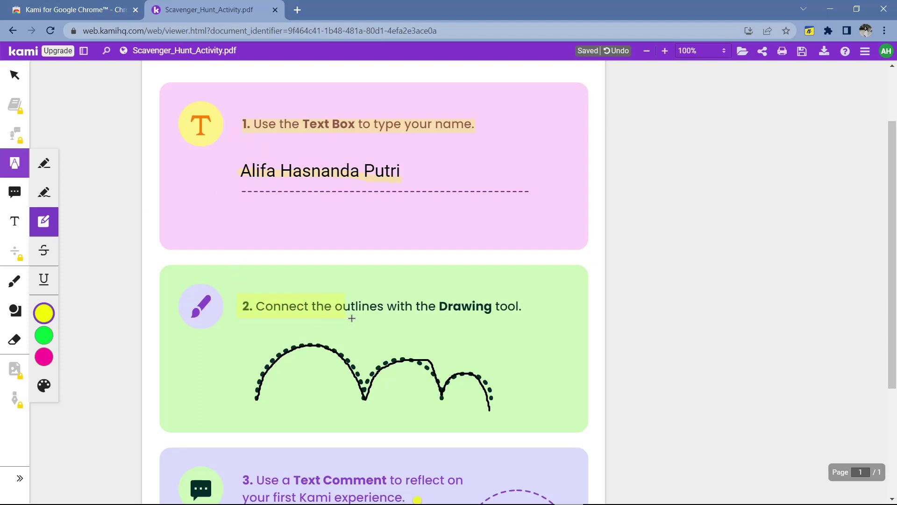
left_click_drag(352, 318, 529, 318)
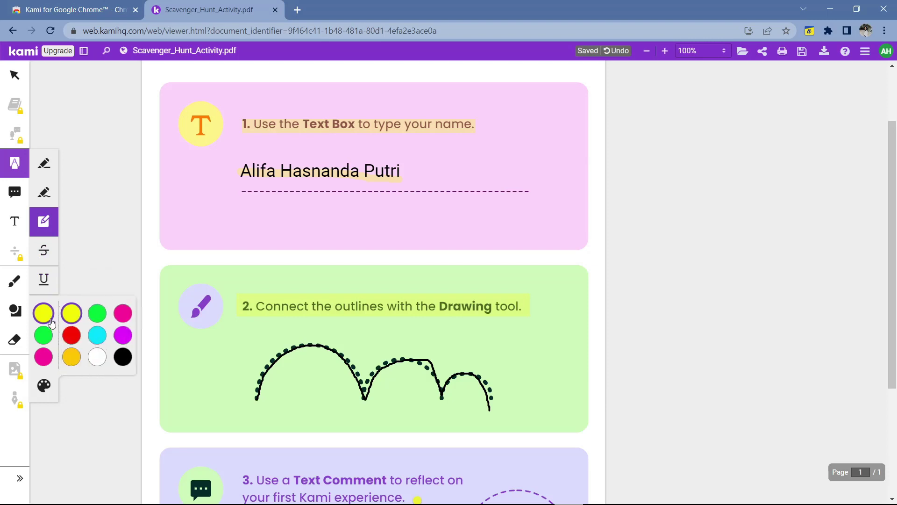
- Draw a rectangle below the name line and an ellipse beside it
left_click(14, 312)
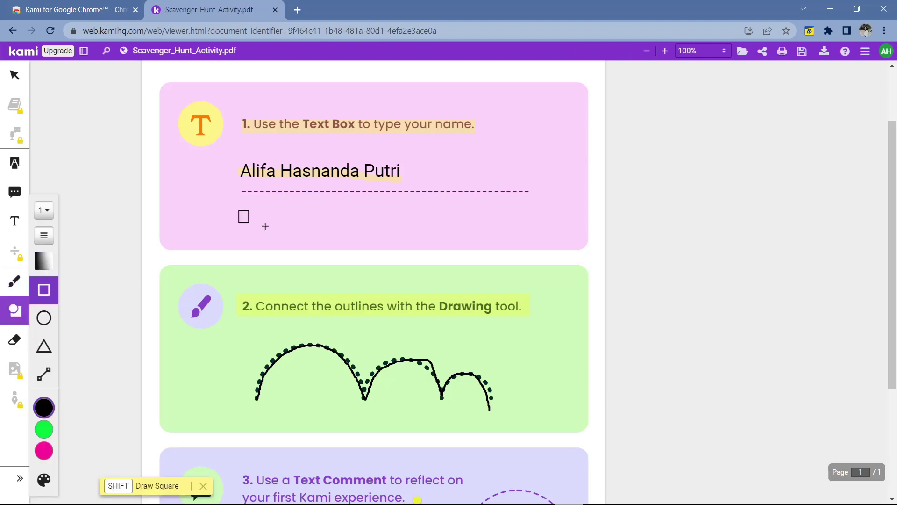
left_click_drag(266, 226, 310, 232)
left_click(44, 318)
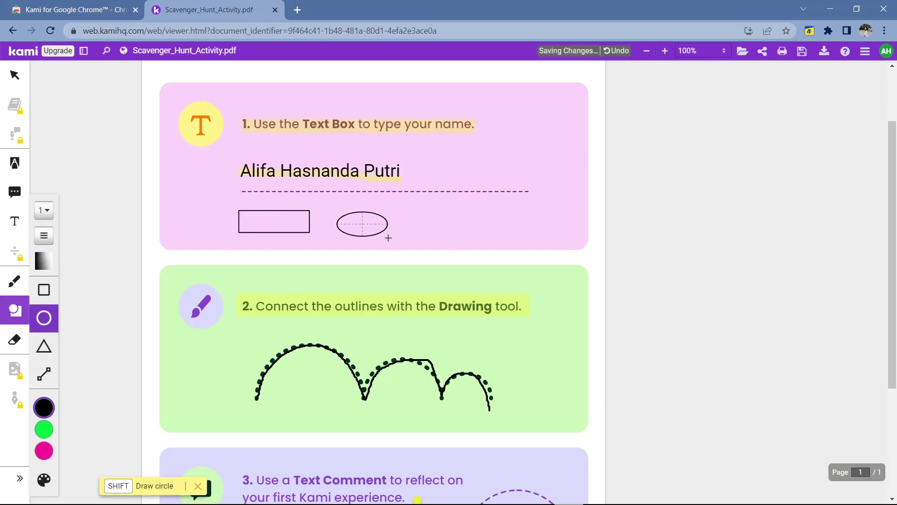
mouse_move(389, 238)
left_mouse_down()
mouse_move(368, 242)
mouse_move(308, 225)
left_mouse_up()
- Use the object eraser to remove the traced line, typed name and highlight
left_click(14, 340)
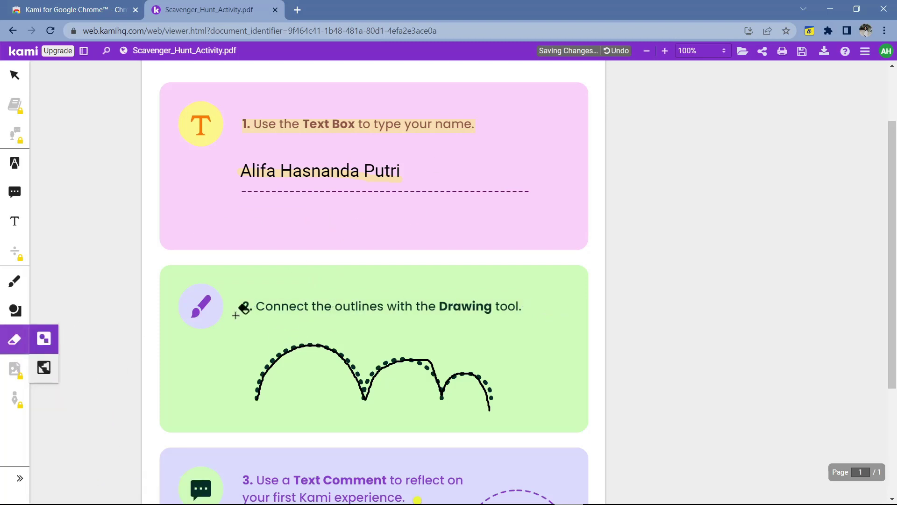
left_click(44, 368)
left_click(269, 366)
left_click(323, 173)
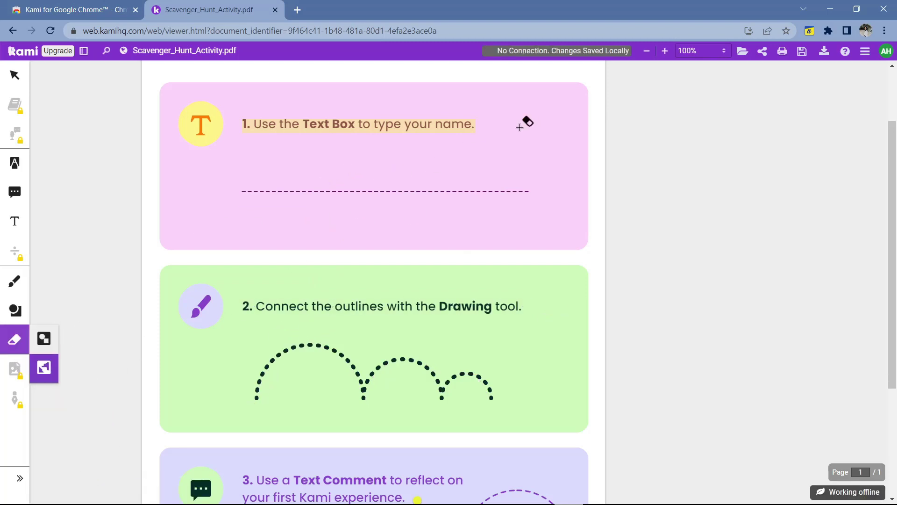
- Erase the step 1 heading highlight, check Share, Print and Save, then open Download export
left_click(444, 127)
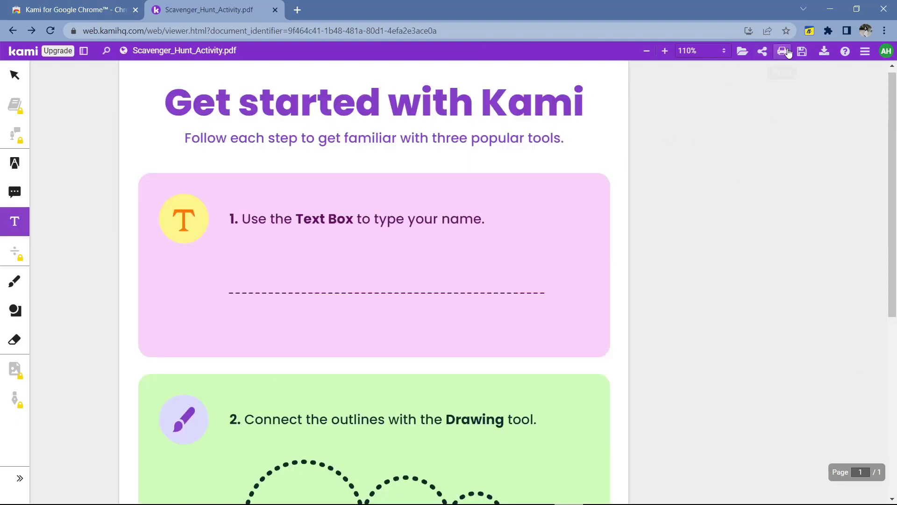
left_click(762, 52)
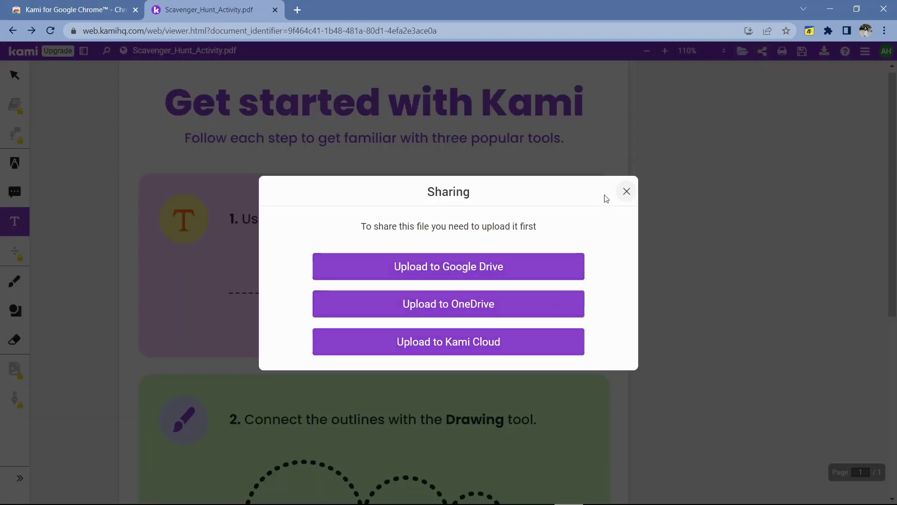
left_click(626, 191)
left_click(784, 55)
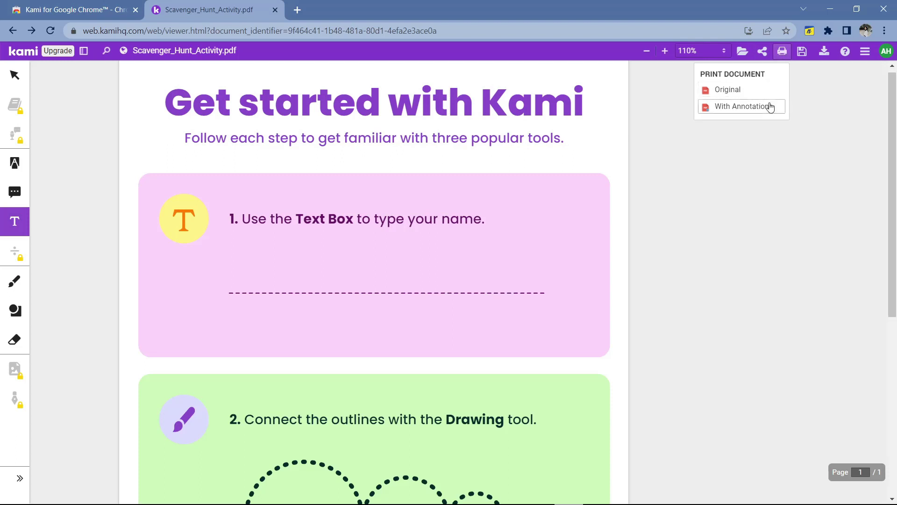
left_click(795, 56)
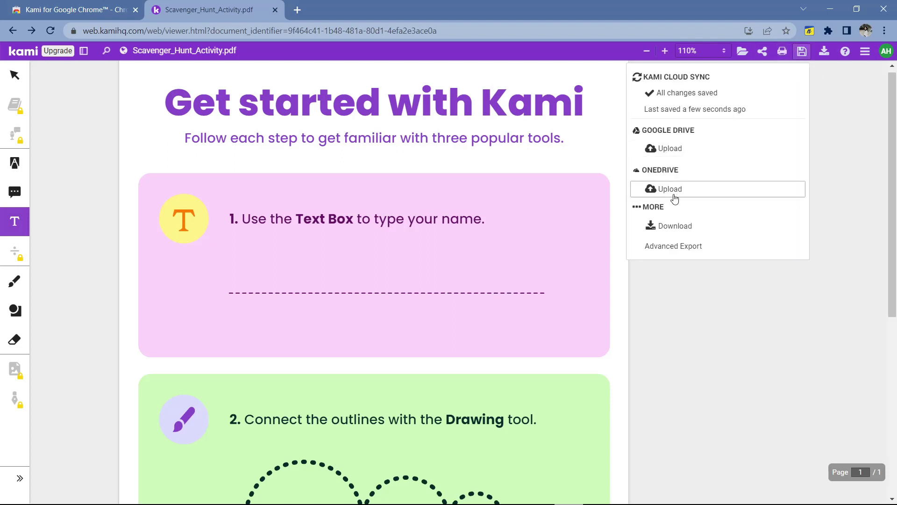
left_click(825, 51)
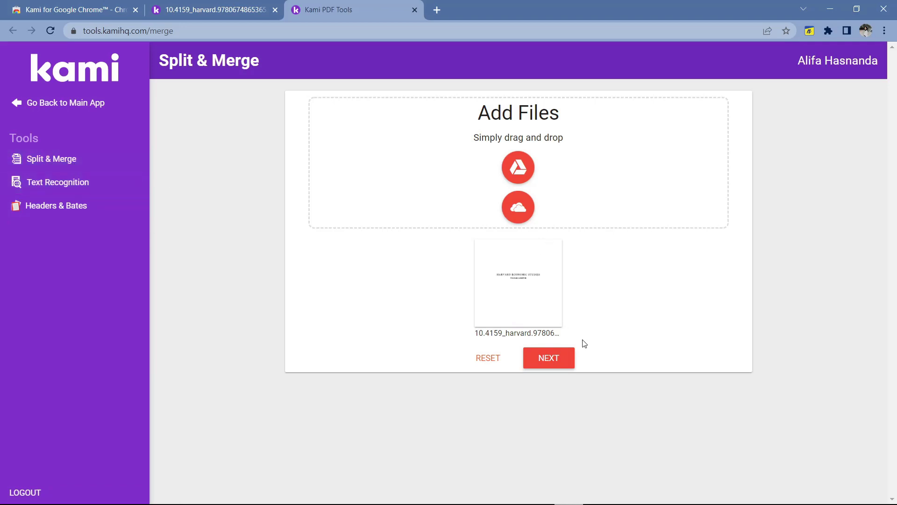
- Load the six pages in Split & Merge, split them into separate files, and export all
left_click(558, 361)
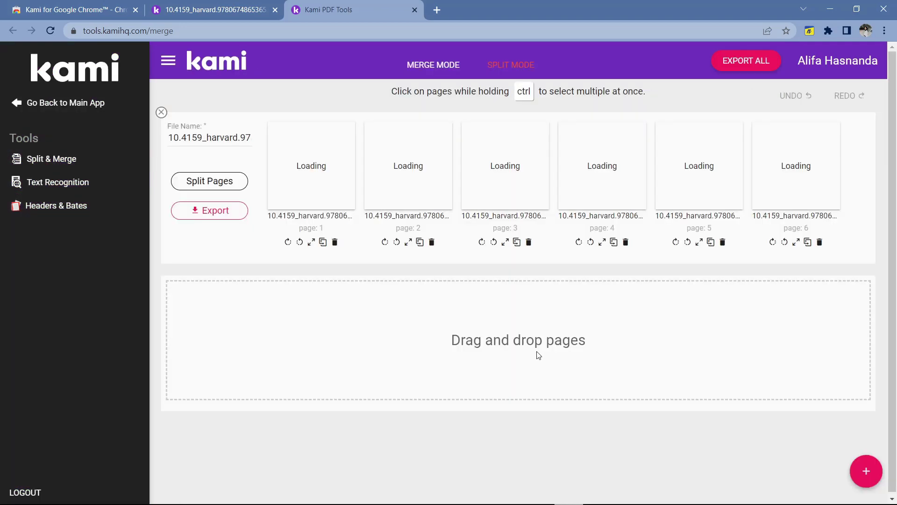
left_click(60, 181)
left_click(68, 313)
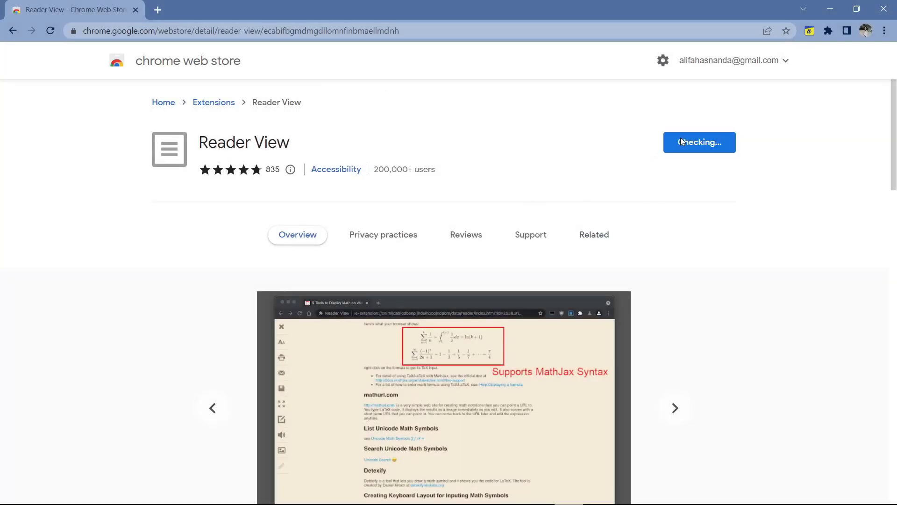
- Install the Reader View extension and open the Investopedia Trade War article in it
left_click(486, 163)
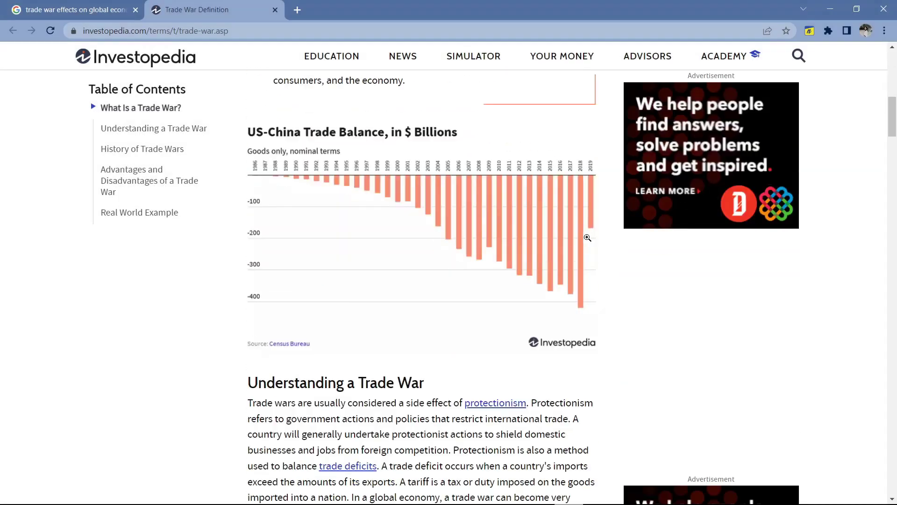
scroll(608, 252, "down", 10)
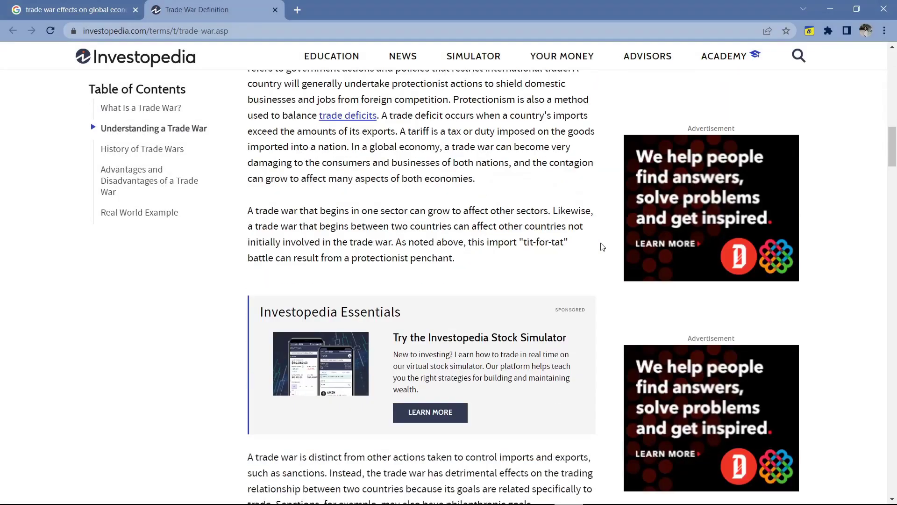
scroll(608, 253, "down", 8)
key("F5")
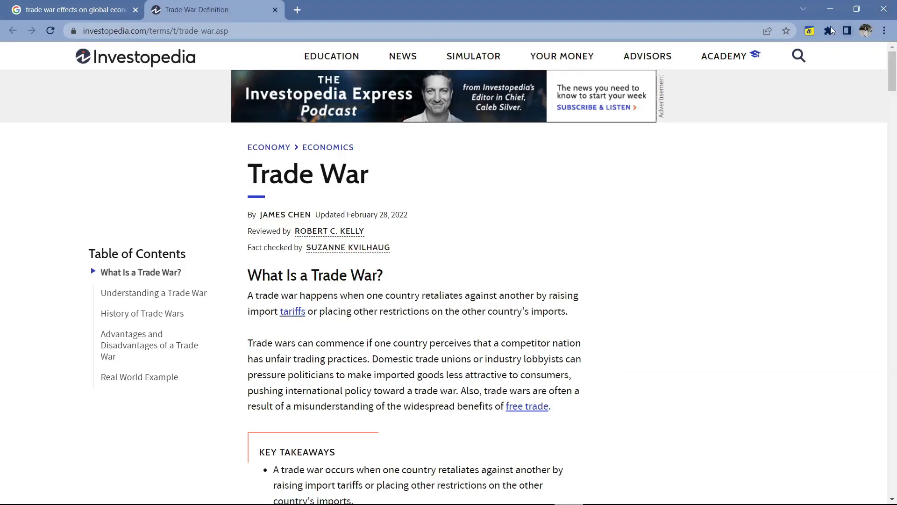
left_click(829, 31)
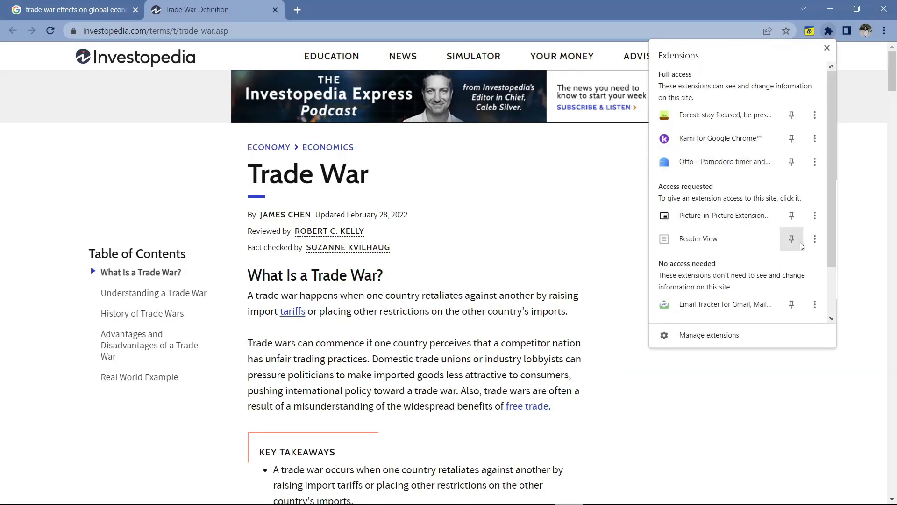
left_click(773, 242)
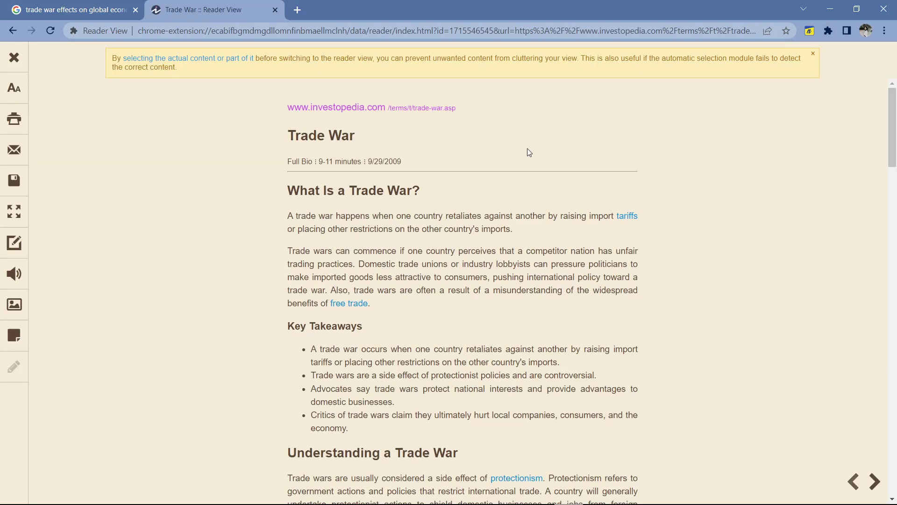
- Enlarge the article text to 17px, trying Full Width before returning to the narrow column
left_click(13, 91)
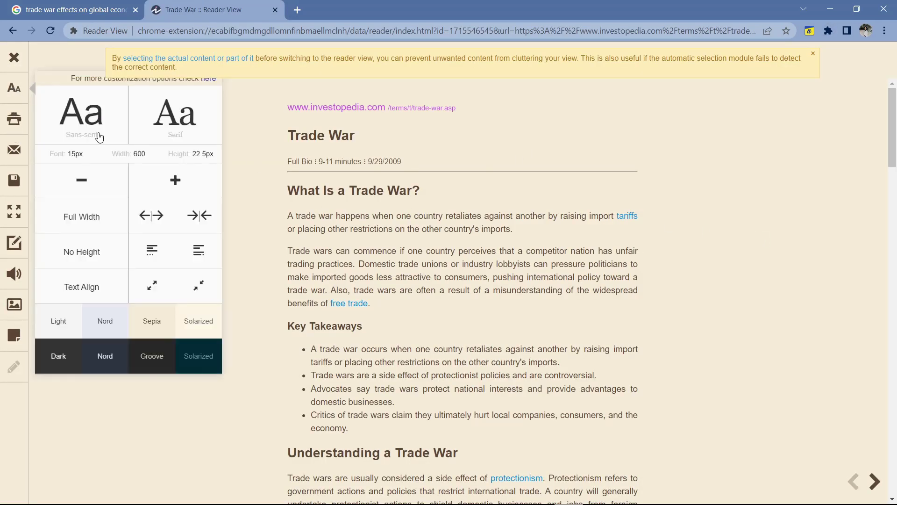
left_click(175, 189)
left_click(175, 189)
scroll(260, 168, "down", 2)
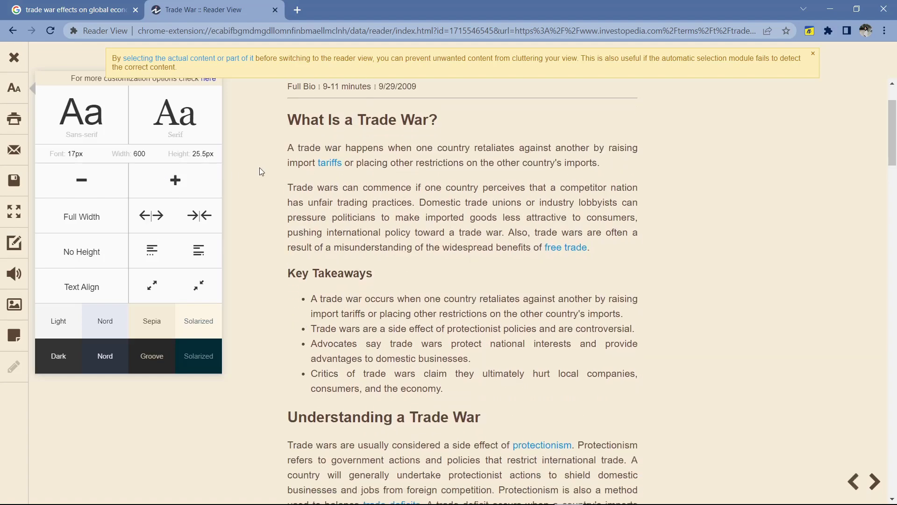
left_click(89, 216)
scroll(514, 155, "up", 3)
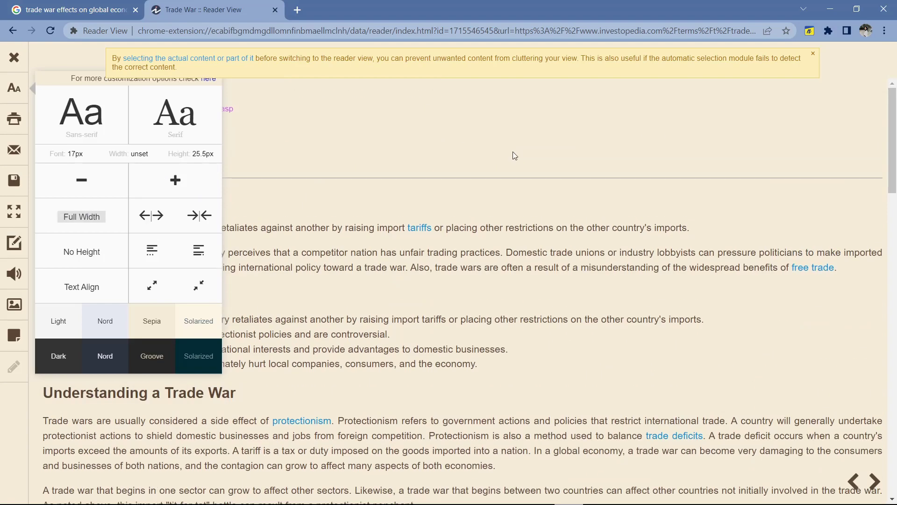
left_click(98, 222)
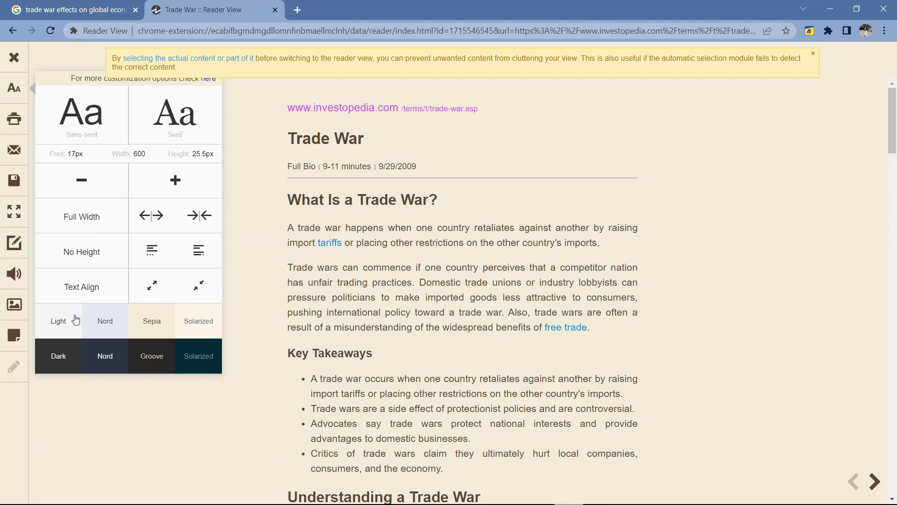
- Cycle through Light, Nord and Solarized themes, settle on dark Groove, and go full screen
left_click(57, 322)
left_click(112, 327)
left_click(191, 322)
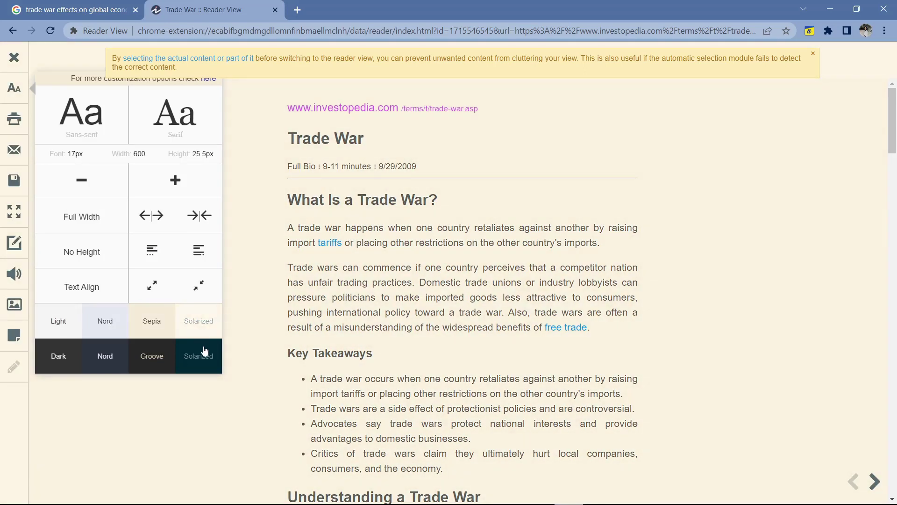
left_click(192, 356)
left_click(136, 359)
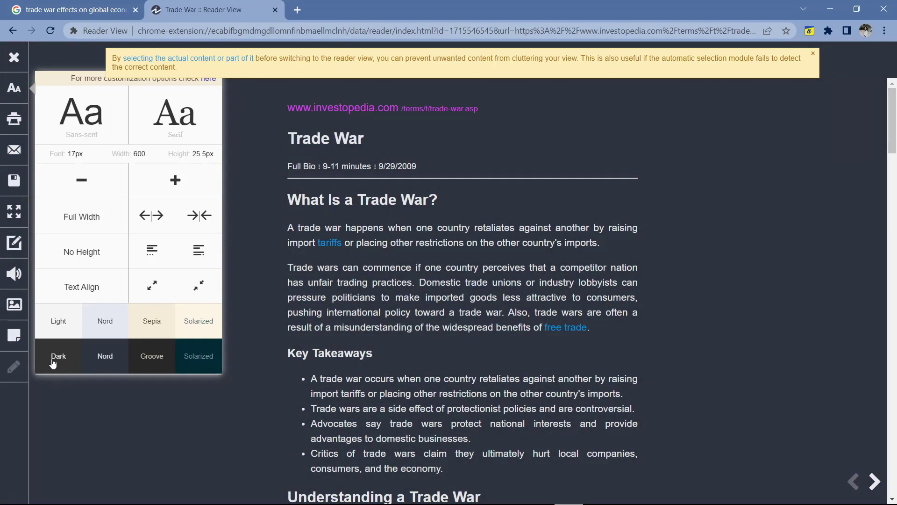
scroll(566, 258, "down", 3)
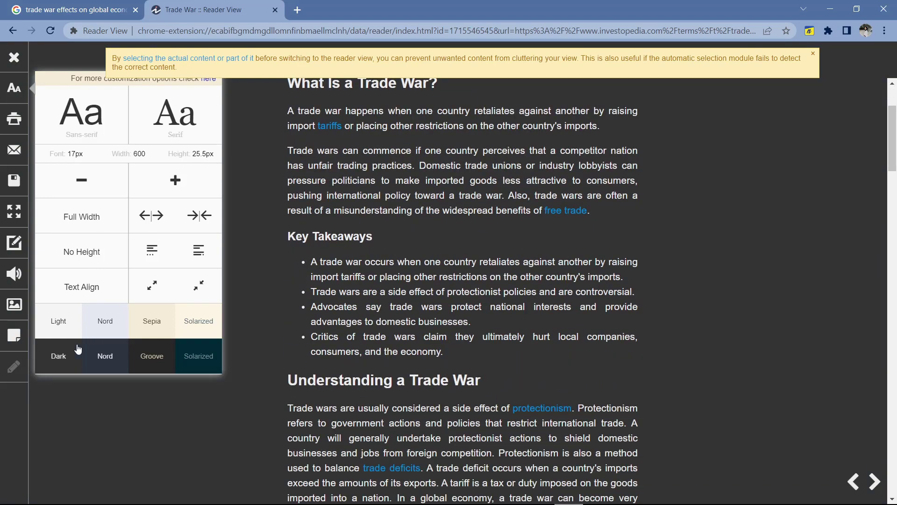
left_click(14, 211)
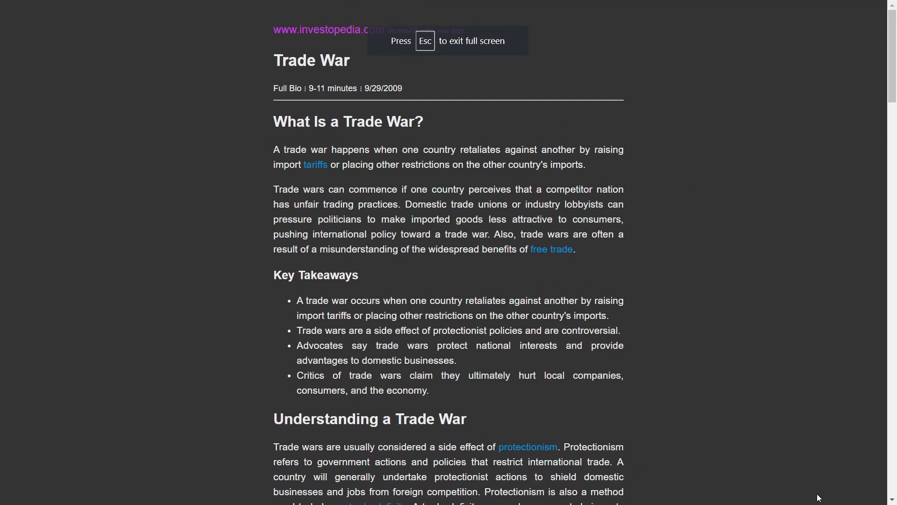
- Replace the source URL line above the title with a 'Task 1' heading and a new line
key("Escape")
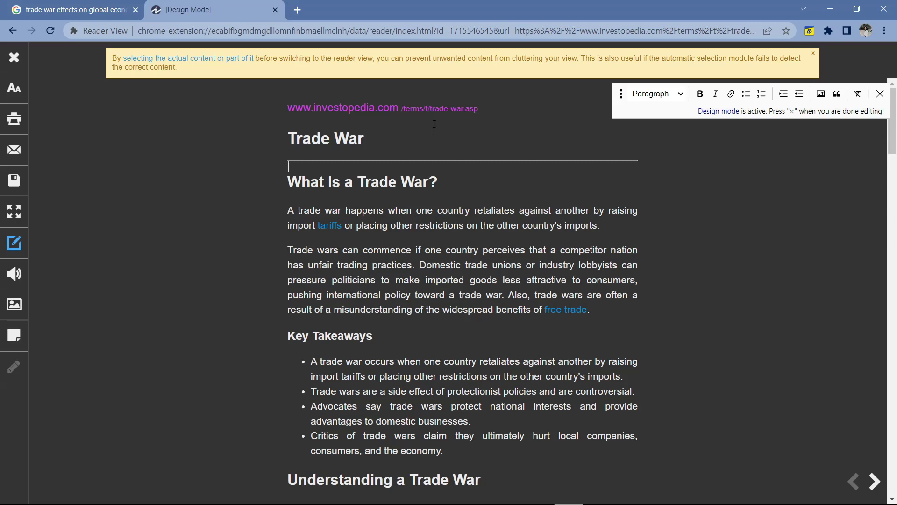
triple_click(193, 111)
key("Delete")
key("Return")
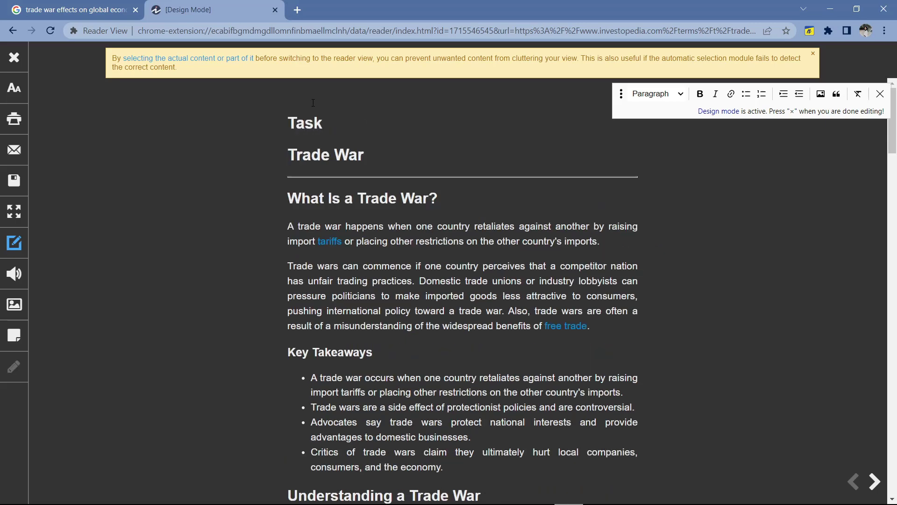
type("1")
key("Return")
type("nam")
- Delete the Key Takeaways section and make the first paragraph bold and italic
scroll(313, 103, "down", 2)
left_click_drag(444, 385, 599, 277)
key("BackSpace")
scroll(274, 265, "up", 3)
left_click(699, 94)
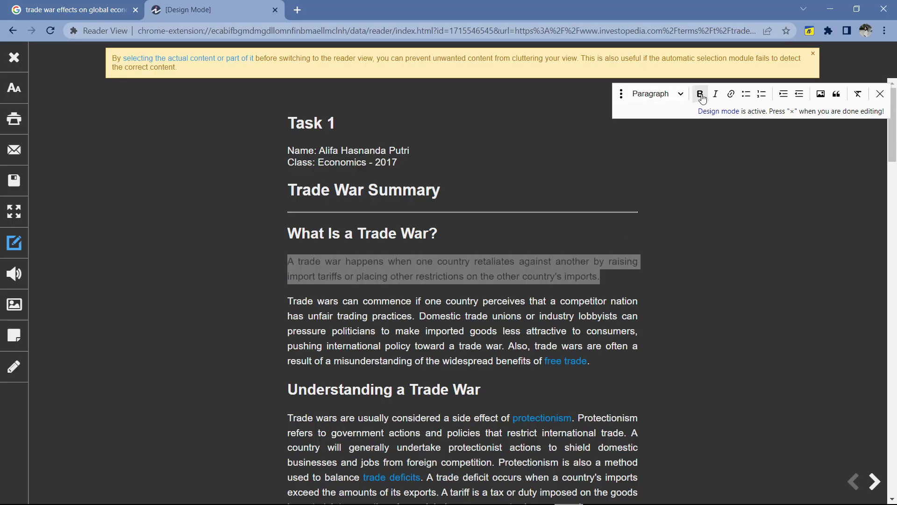
left_click(714, 94)
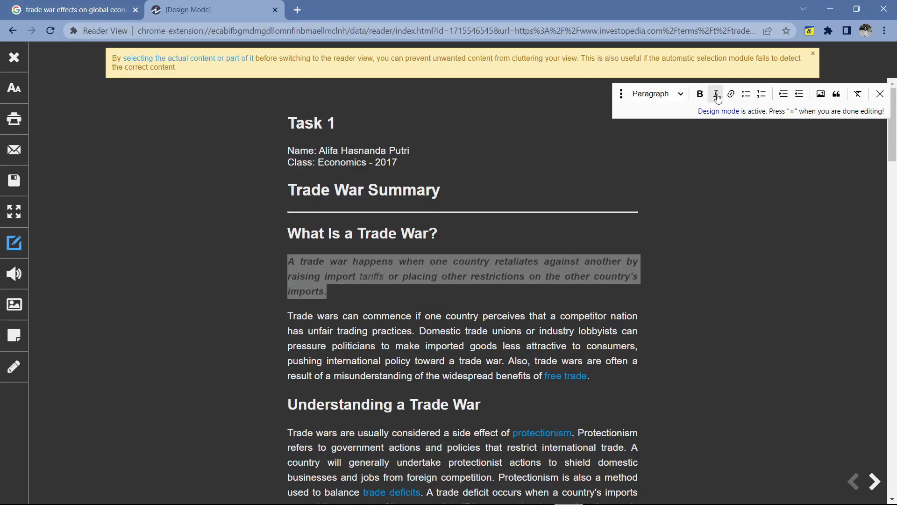
- Insert the lofi GIF below the first paragraph, dismissing a link prompt without adding a link
left_click(591, 289)
key("Return")
left_click(821, 94)
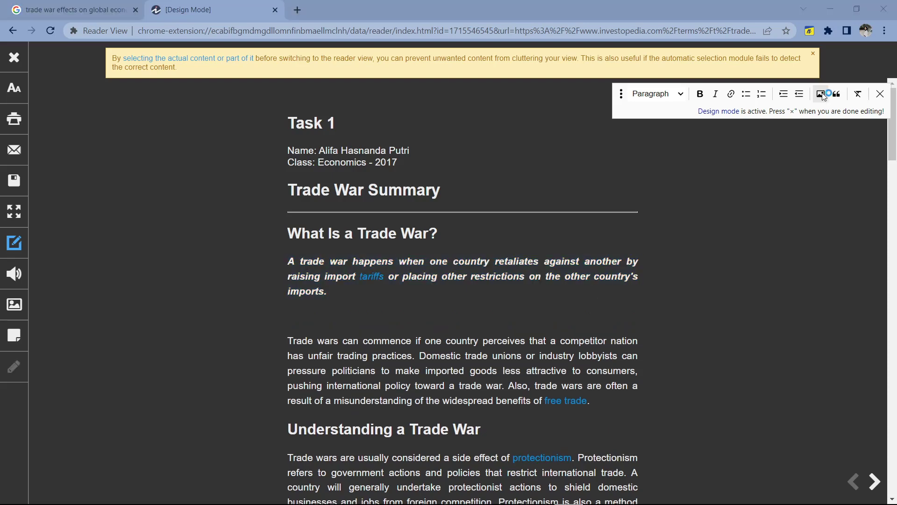
left_click(275, 261)
scroll(330, 233, "down", 3)
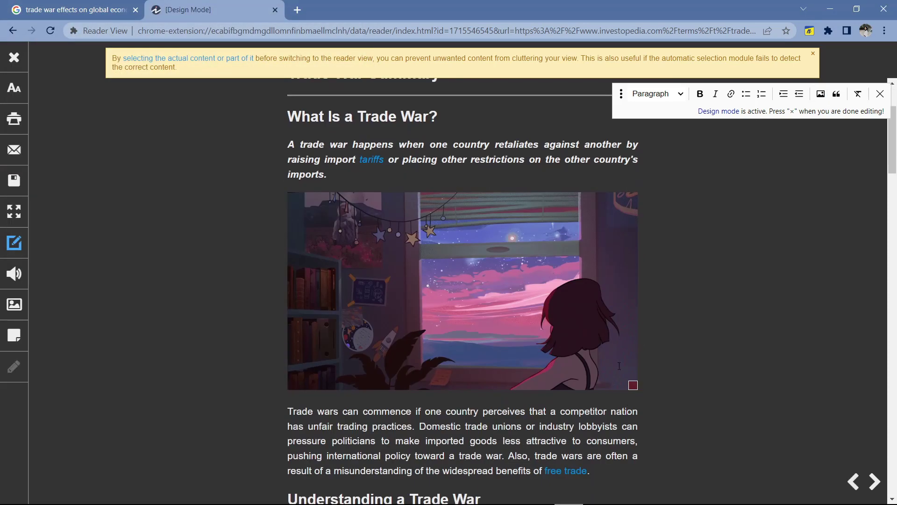
scroll(330, 234, "up", 1)
triple_click(330, 234)
left_click(730, 93)
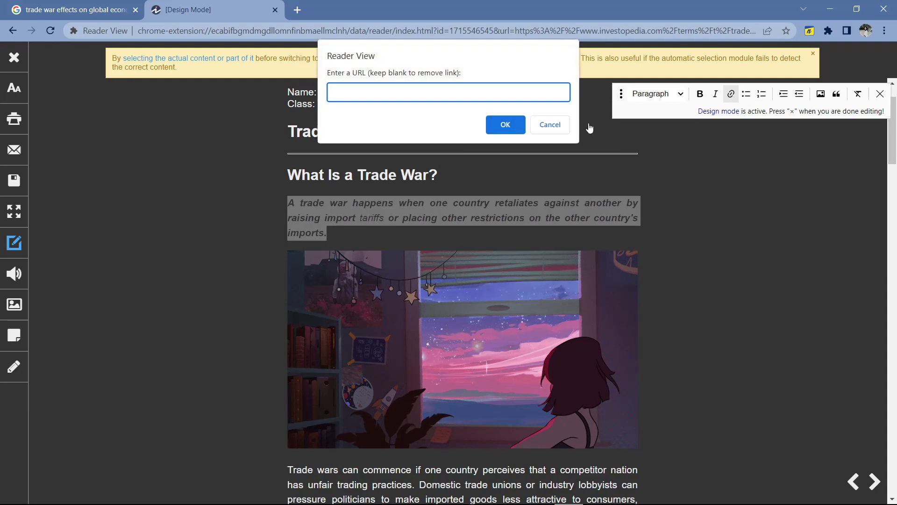
key("Return")
- Add a sticky to-do note at the page's top-left and fix its text
left_click(16, 337)
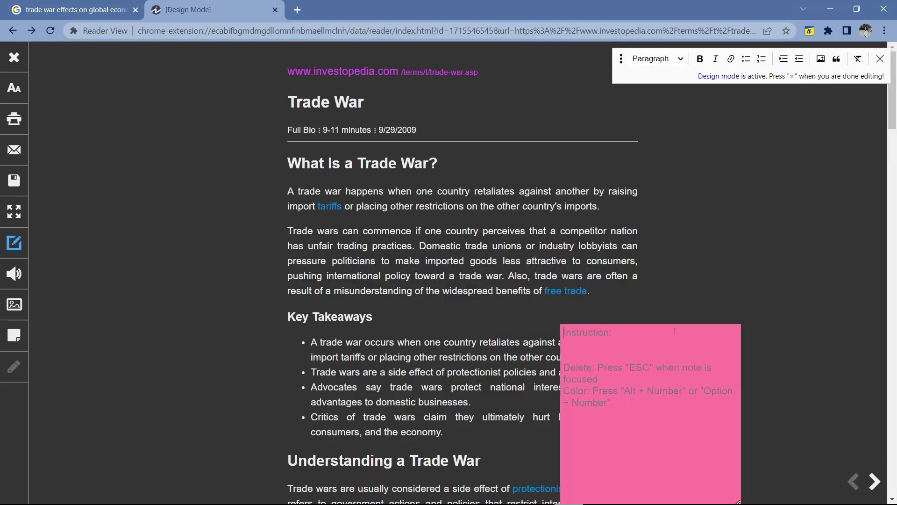
left_click_drag(674, 331, 223, 86)
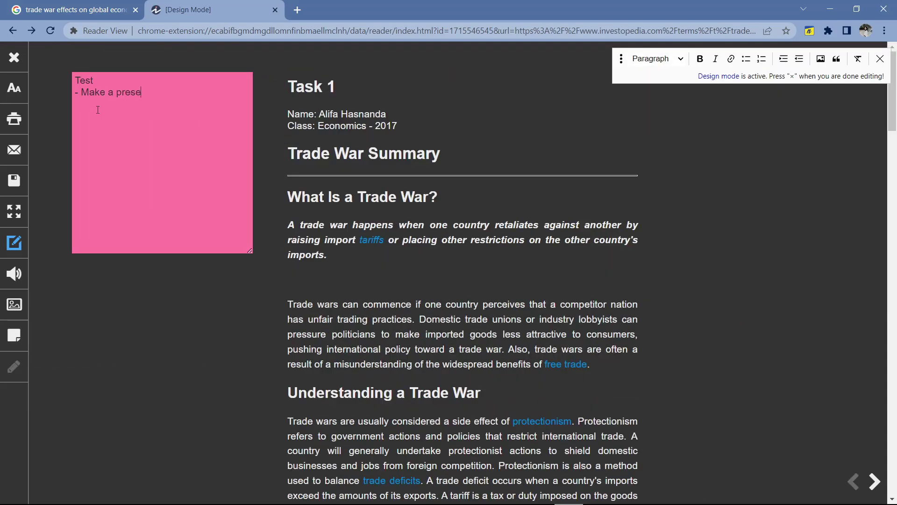
key("BackSpace")
type("-")
left_click_drag(78, 100, 34, 97)
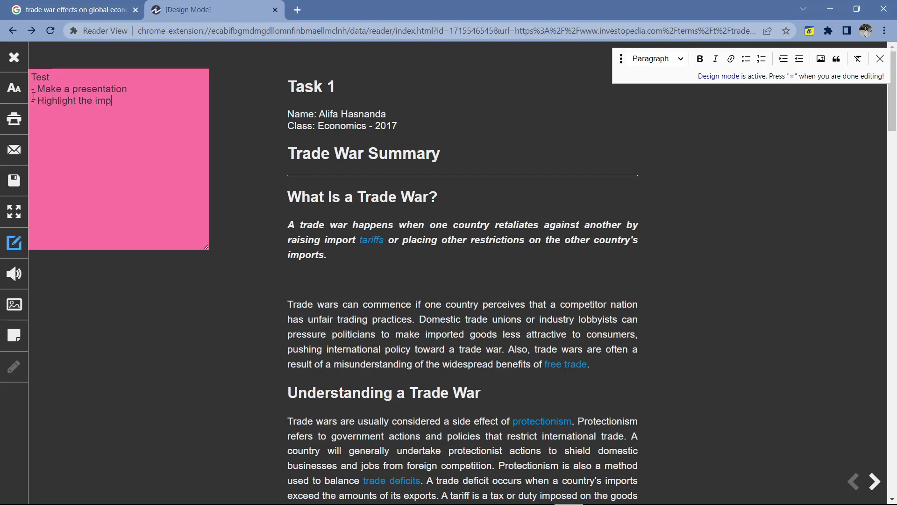
- Finish editing and preview the article in the print dialog
left_click(14, 242)
left_click(14, 120)
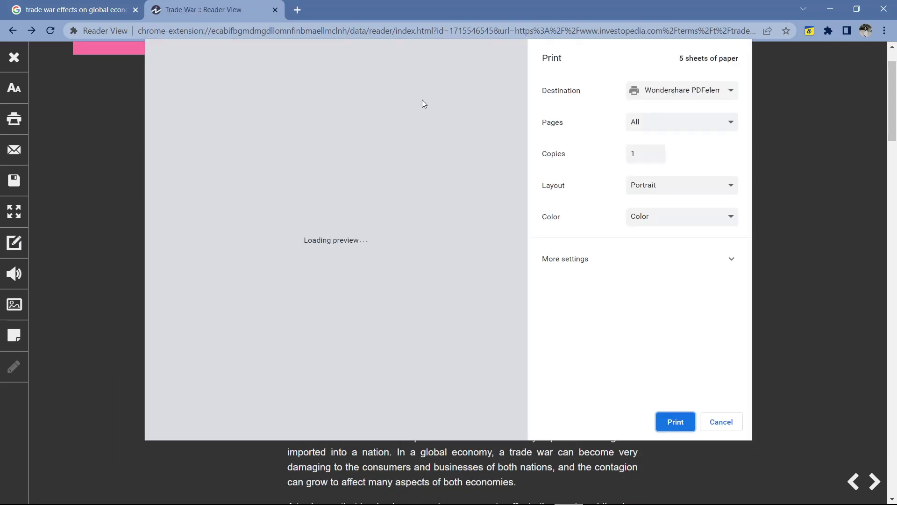
scroll(294, 118, "down", 5)
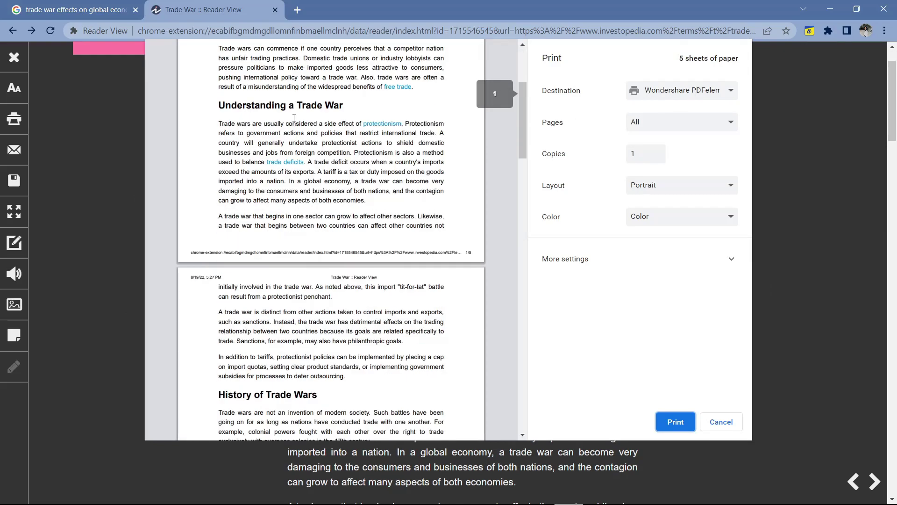
scroll(294, 117, "down", 20)
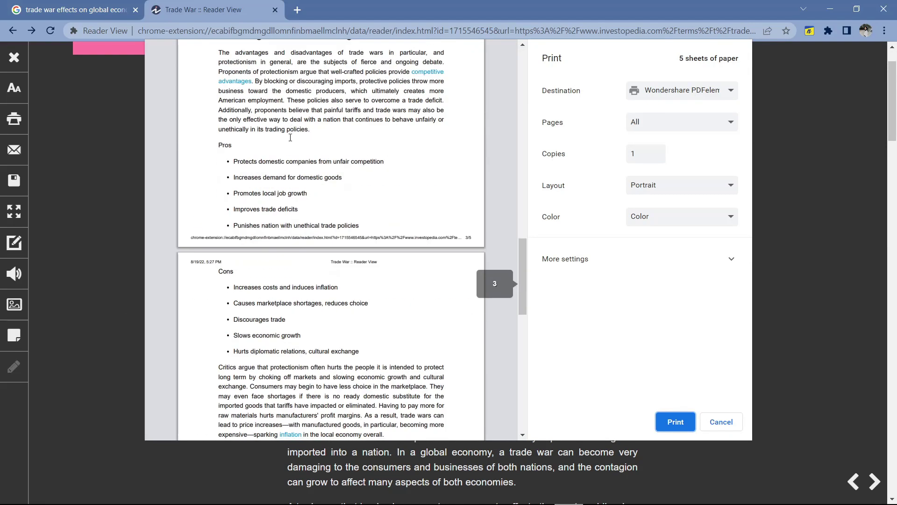
- Close the print preview and copy the edited article text from Task 1 downward
left_click(721, 422)
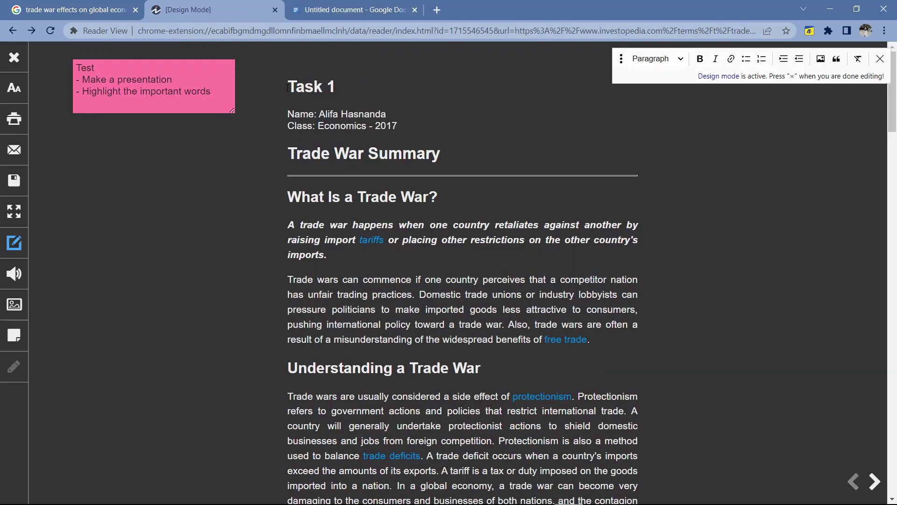
left_click_drag(319, 133, 594, 295)
right_click(475, 234)
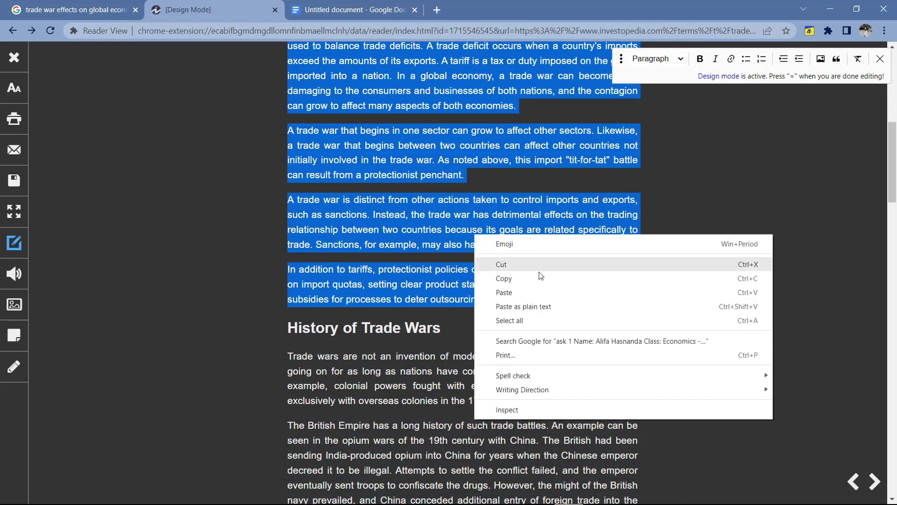
left_click(539, 277)
- Paste the article into the untitled Google Doc and make all its text black
left_click(340, 9)
right_click(272, 186)
left_click(311, 235)
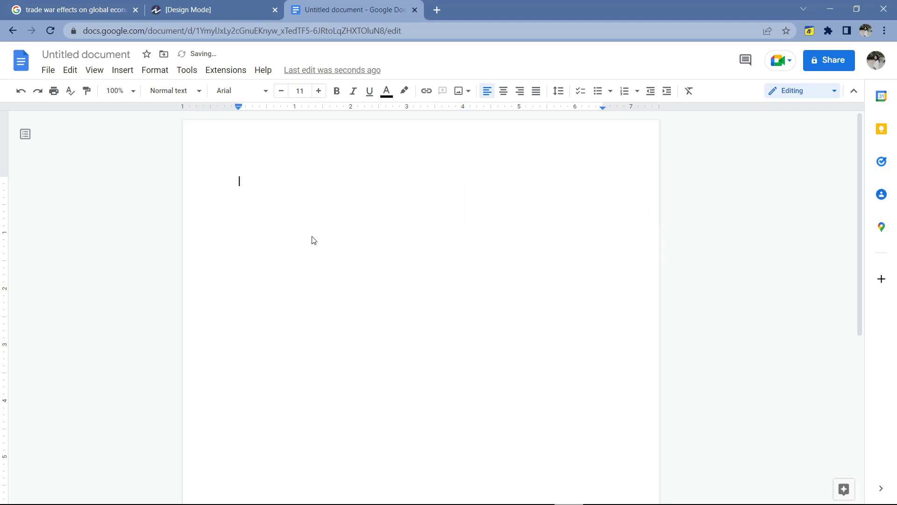
key("ctrl+a")
left_click(386, 90)
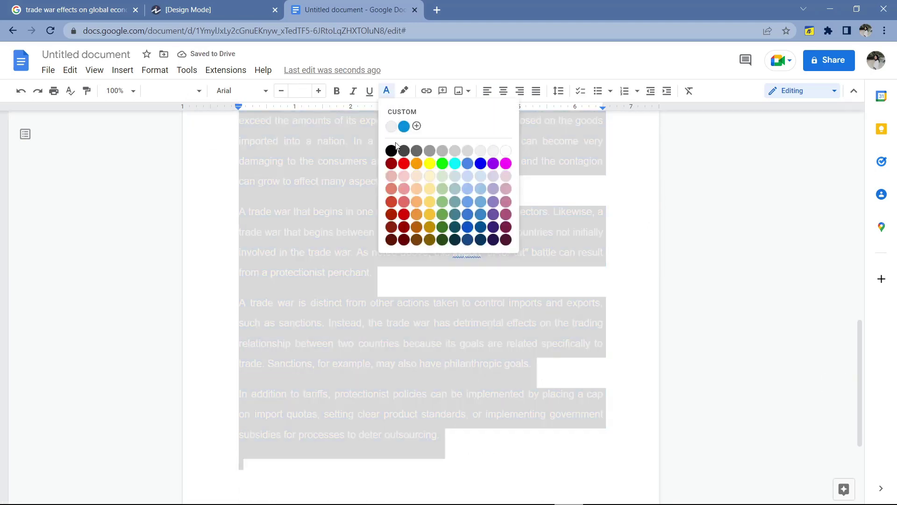
left_click(394, 148)
- Restore the heading to 'Task 1', then turn off Design mode back in Reader View
scroll(411, 189, "up", 10)
scroll(411, 189, "up", 2)
left_click(248, 210)
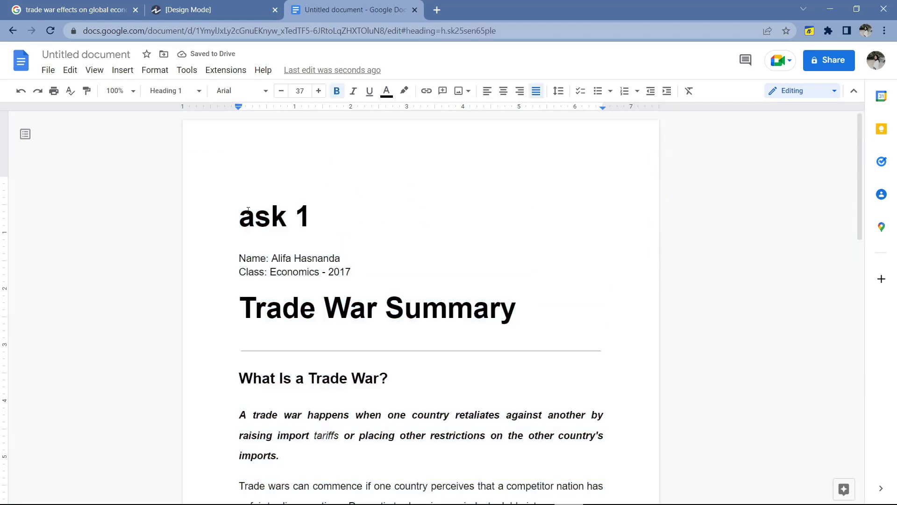
type("T")
key("End")
scroll(418, 311, "down", 15)
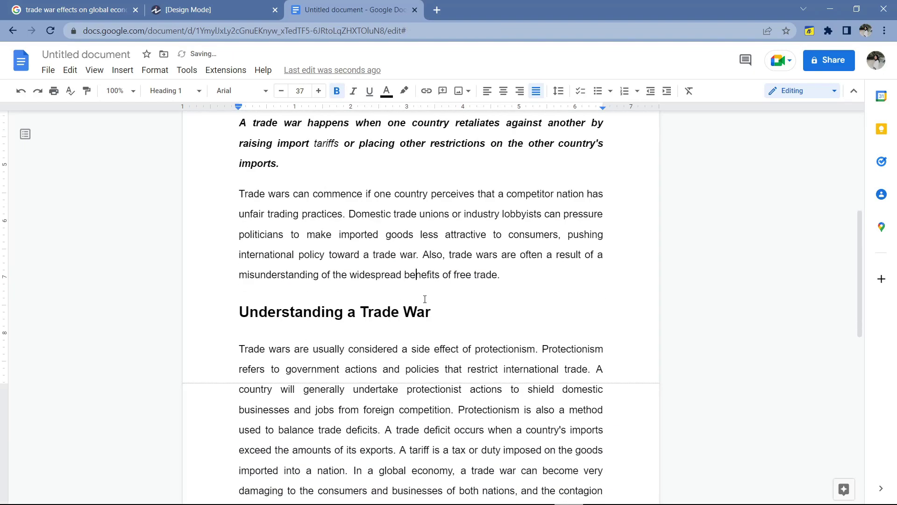
left_click(554, 331)
scroll(555, 331, "up", 15)
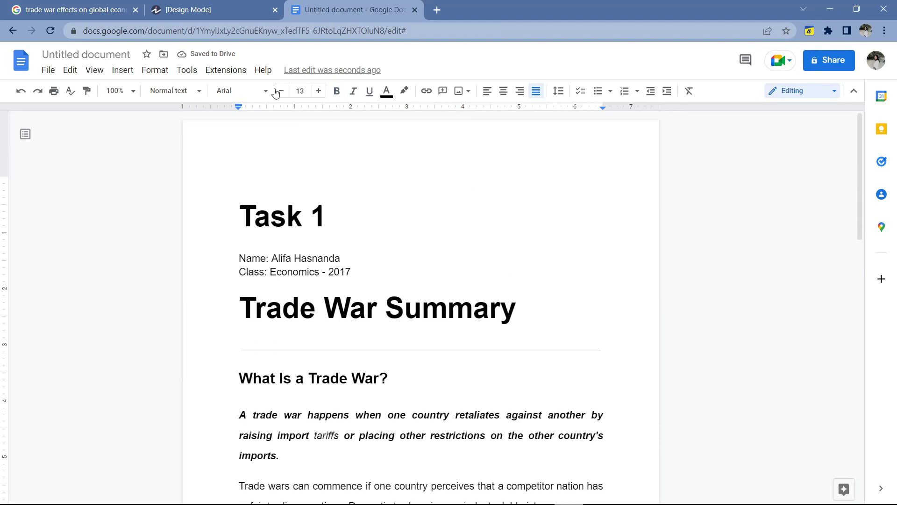
left_click(220, 10)
left_click(880, 59)
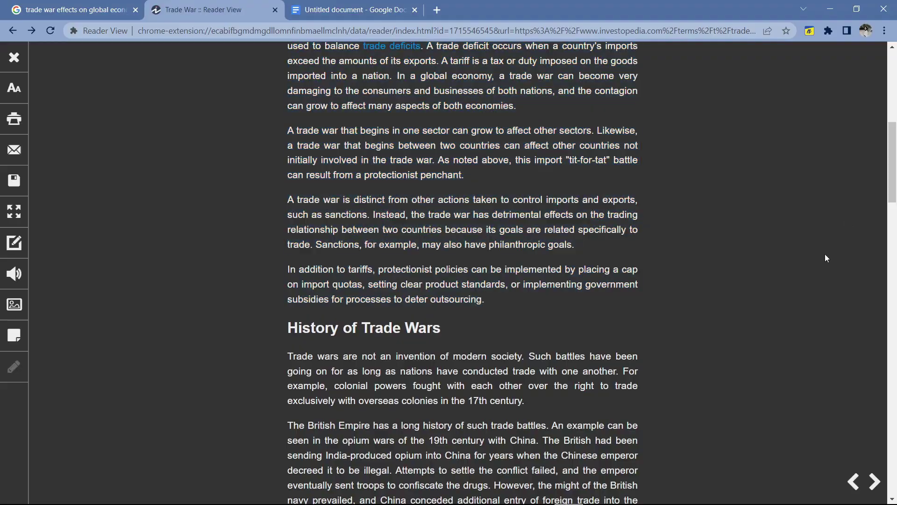